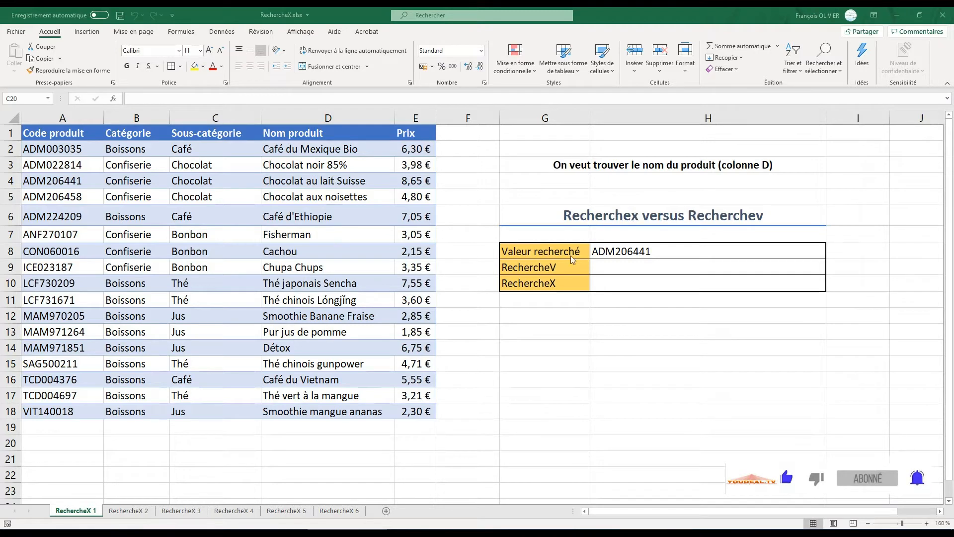
- Start a RECHERCHEV formula in cell H9 and open its function arguments, keeping the lookup table in view
{"action": "left_click", "coordinate": [630, 267]}
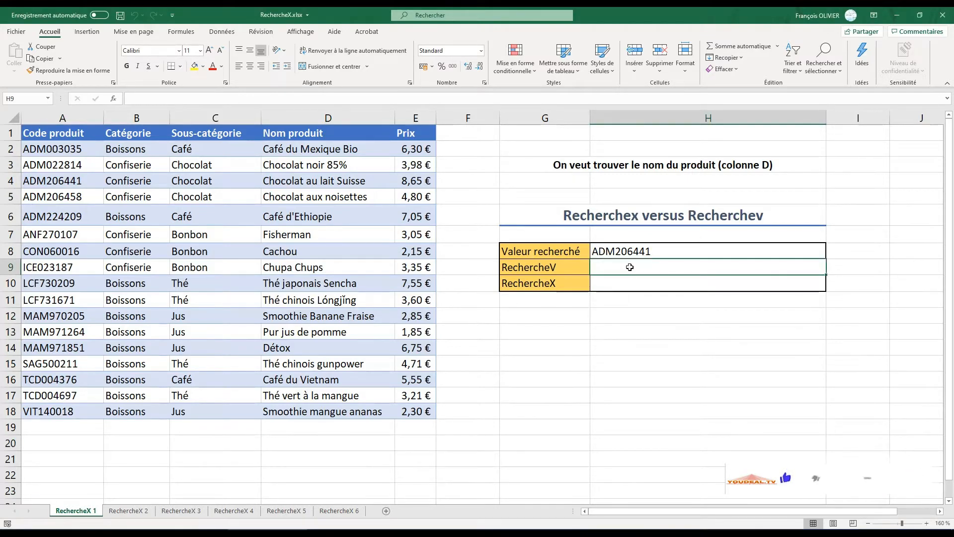
{"action": "type", "text": "="}
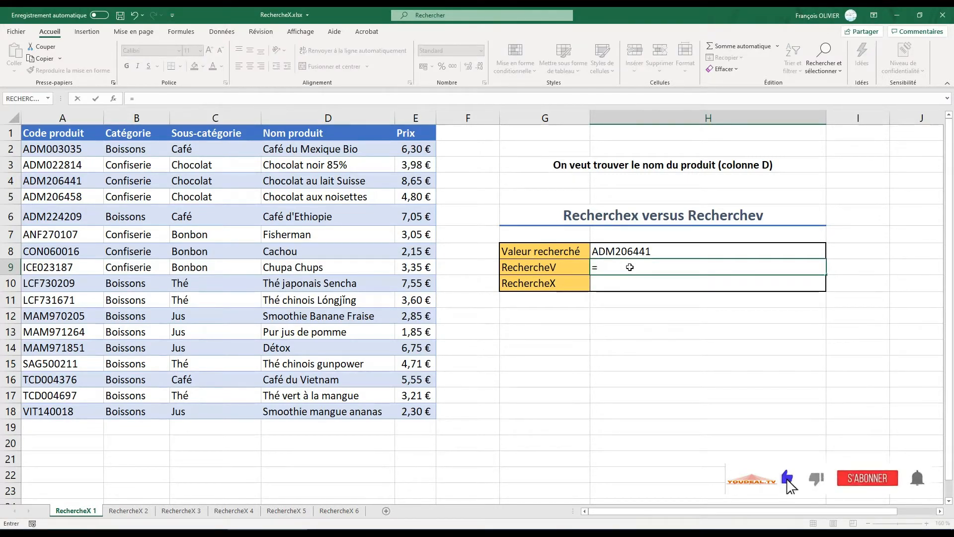
{"action": "type", "text": "reche"}
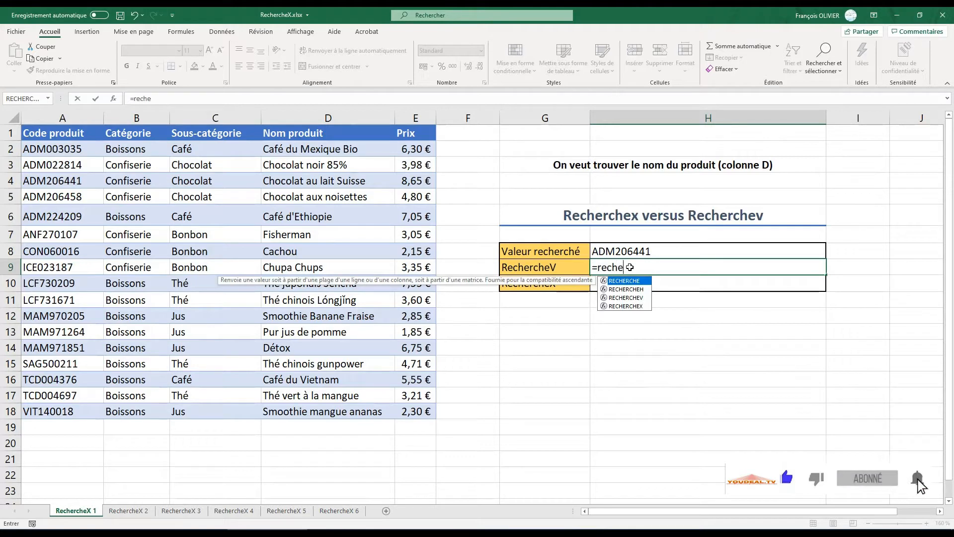
{"action": "double_click", "coordinate": [626, 297]}
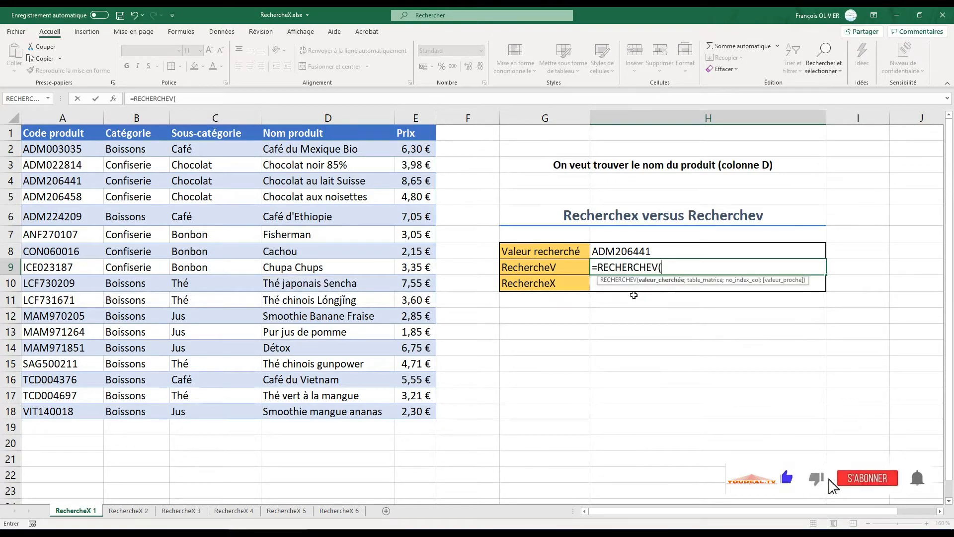
{"action": "left_click", "coordinate": [115, 99]}
{"action": "left_click_drag", "start_coordinate": [568, 327], "coordinate": [593, 318]}
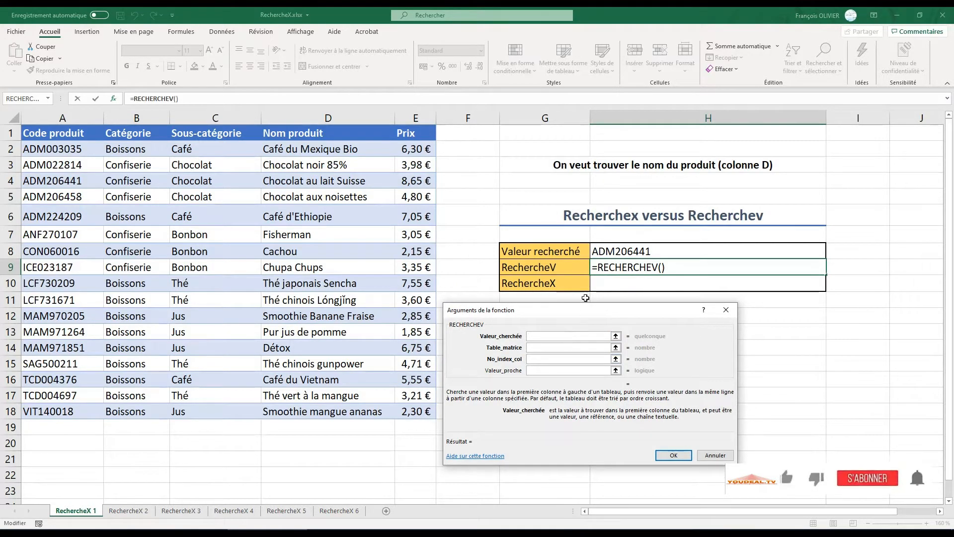
- Complete the RECHERCHEV with lookup value H8, table A1:E18, column index 4 and faux for an exact match
{"action": "left_click", "coordinate": [605, 251]}
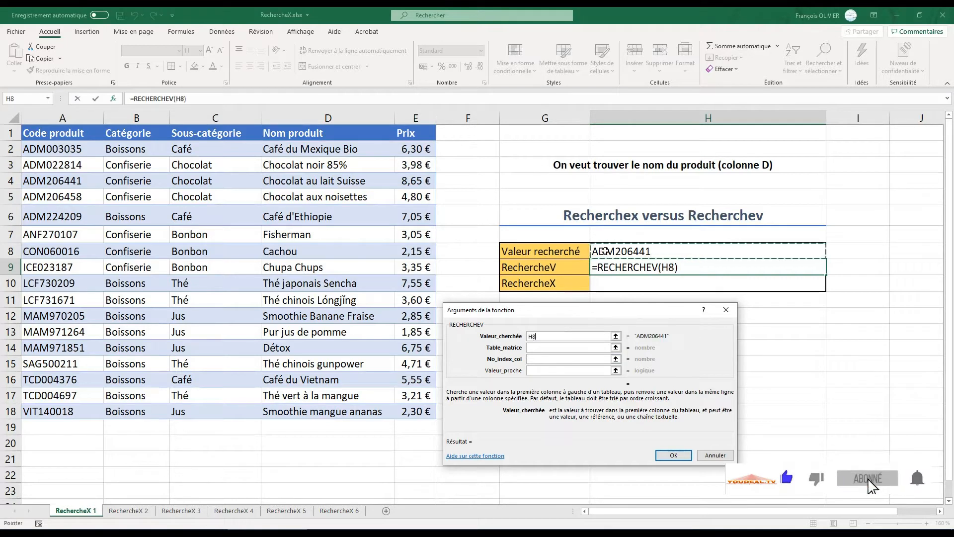
{"action": "left_click", "coordinate": [570, 348]}
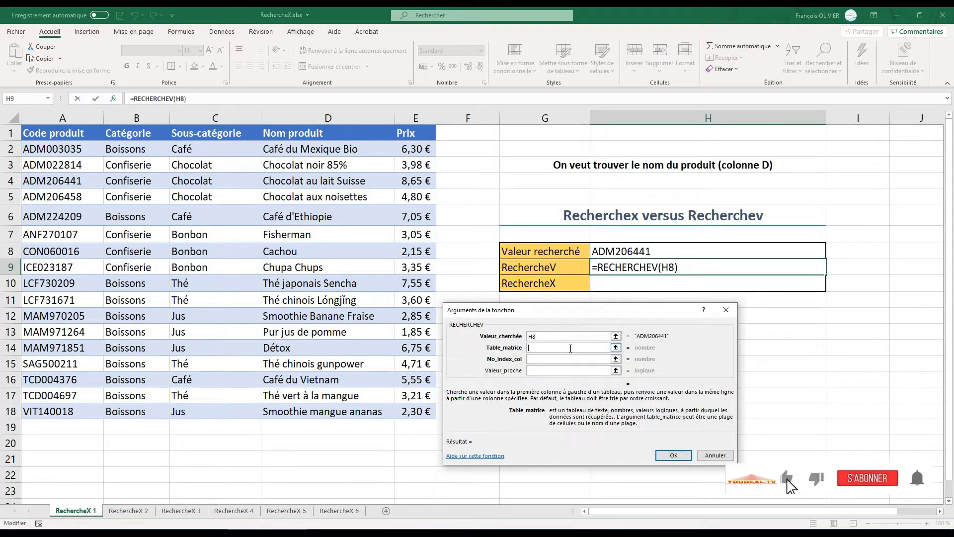
{"action": "left_click_drag", "start_coordinate": [75, 133], "coordinate": [419, 413]}
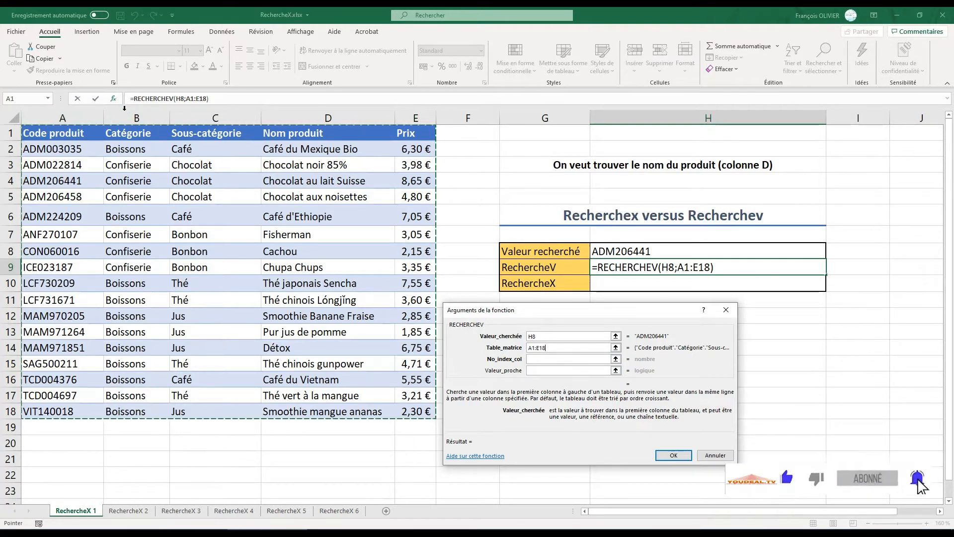
{"action": "key", "text": "Tab"}
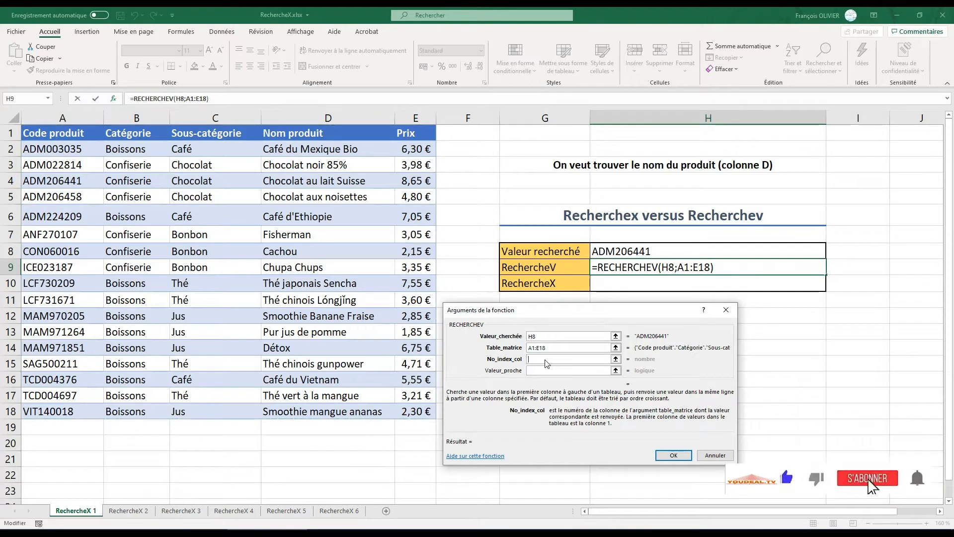
{"action": "type", "text": "4"}
{"action": "left_click", "coordinate": [543, 371]}
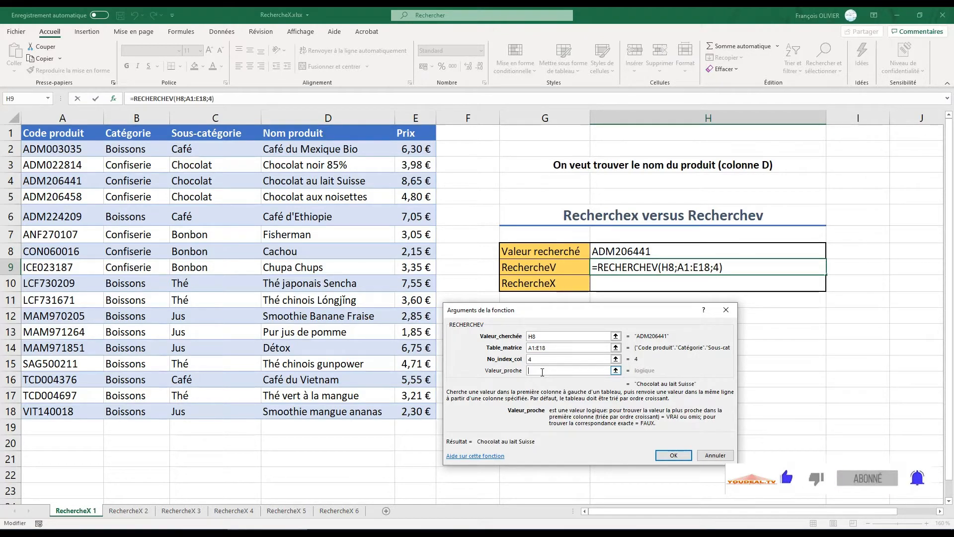
{"action": "type", "text": "faux"}
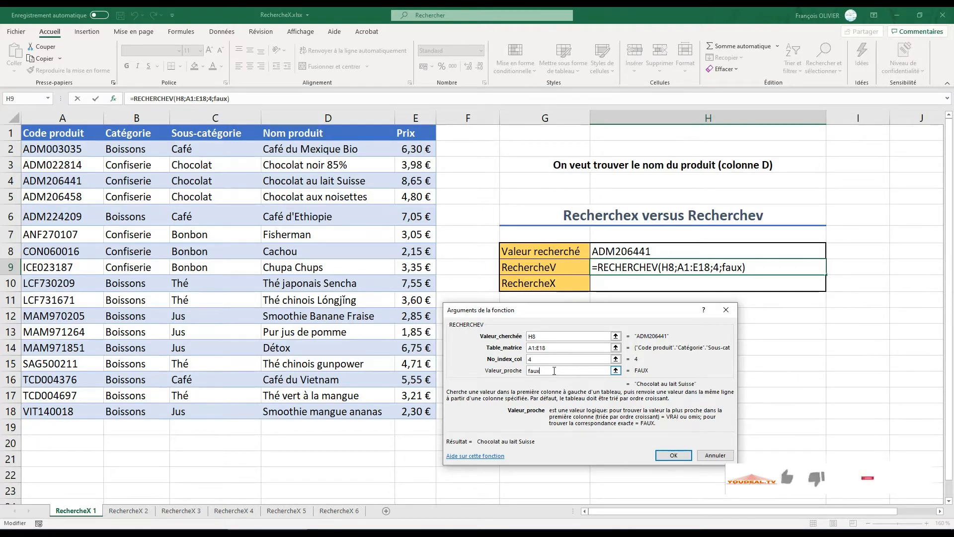
{"action": "left_click", "coordinate": [675, 455]}
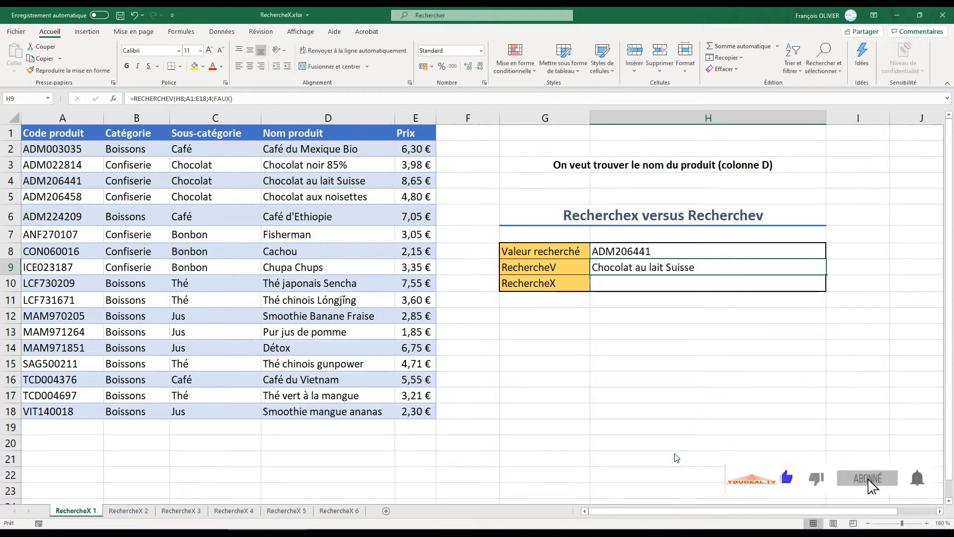
- Start a RECHERCHEX formula in cell H10 and open its function arguments, keeping the lookup value in view
{"action": "left_click", "coordinate": [673, 282]}
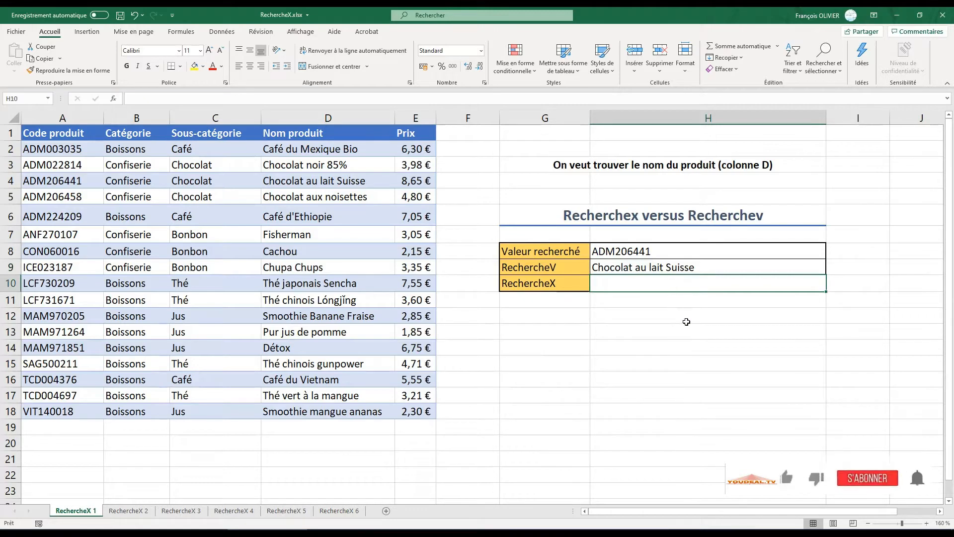
{"action": "type", "text": "="}
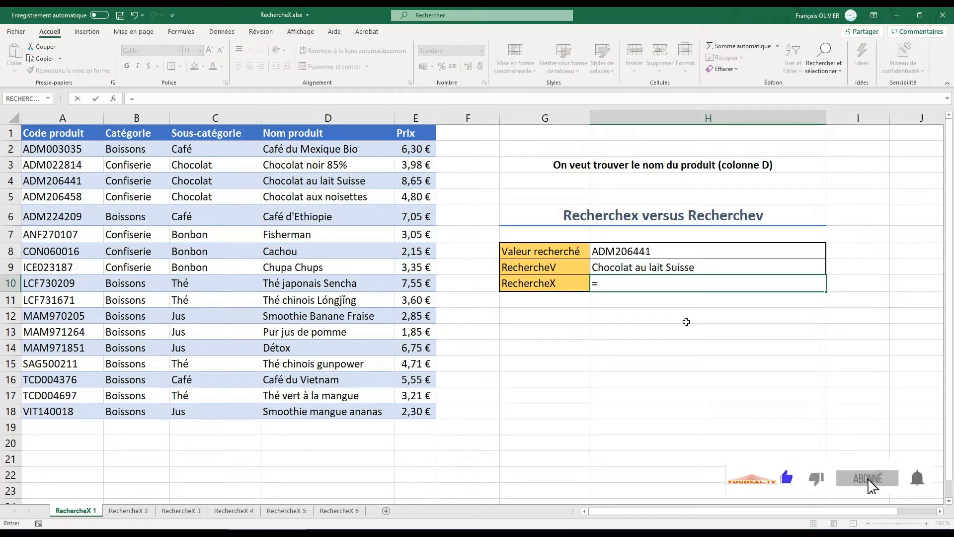
{"action": "type", "text": "rec"}
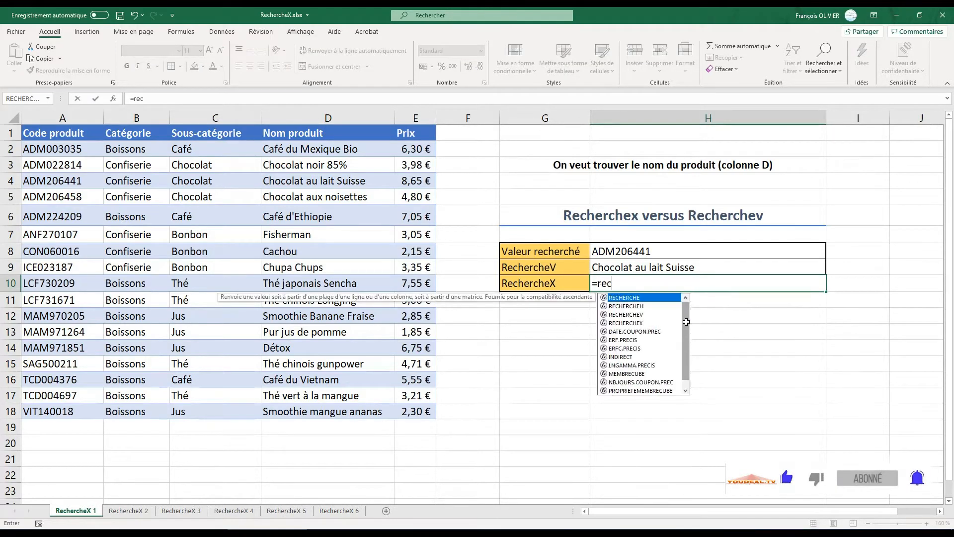
{"action": "type", "text": "her"}
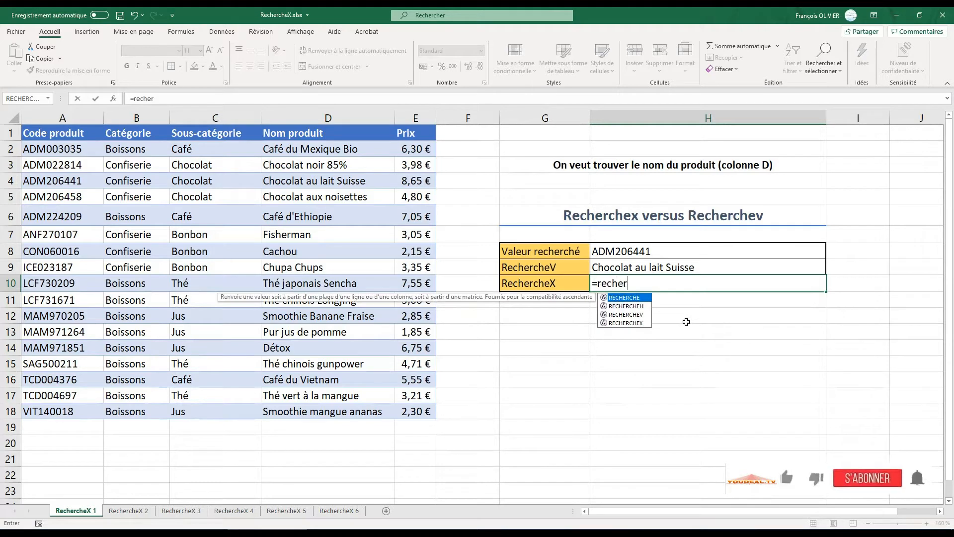
{"action": "left_click", "coordinate": [636, 324]}
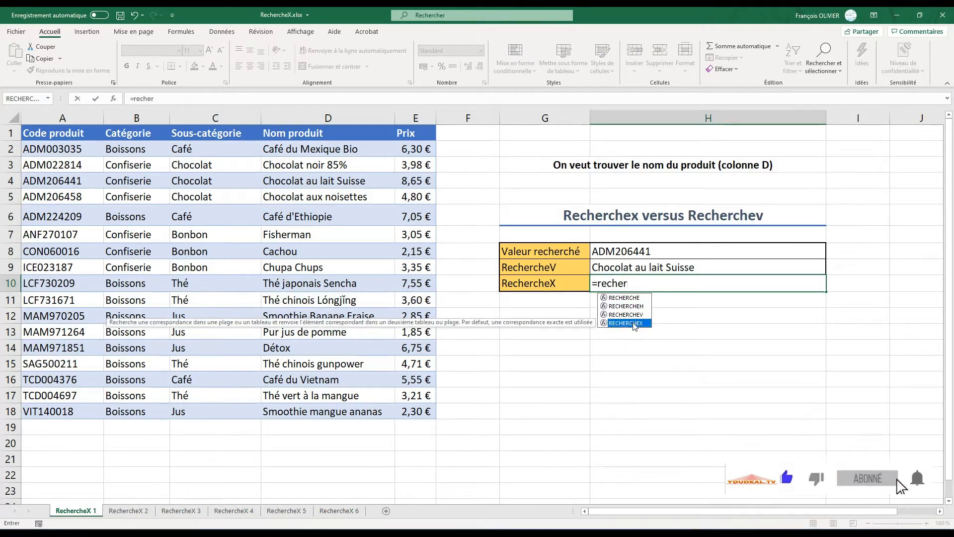
{"action": "double_click", "coordinate": [627, 324]}
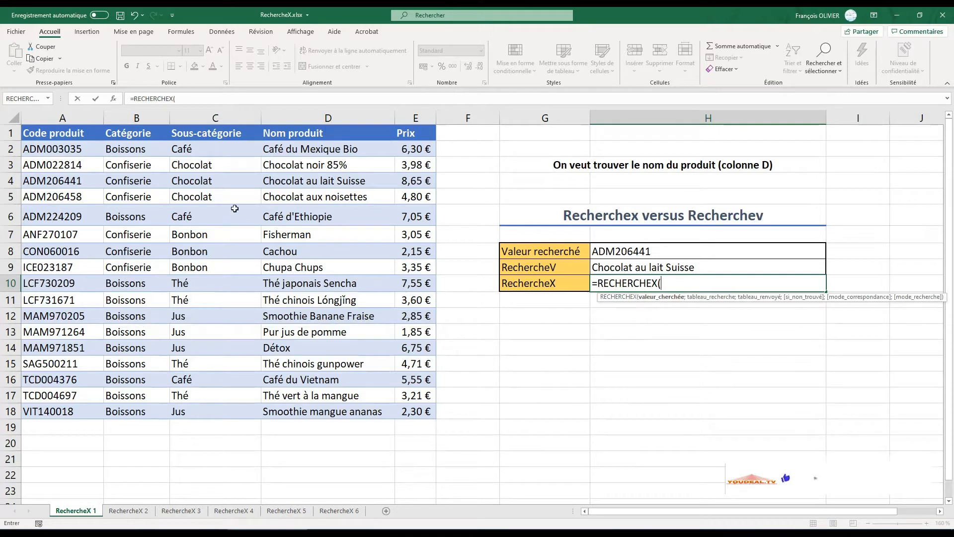
{"action": "left_click", "coordinate": [115, 99]}
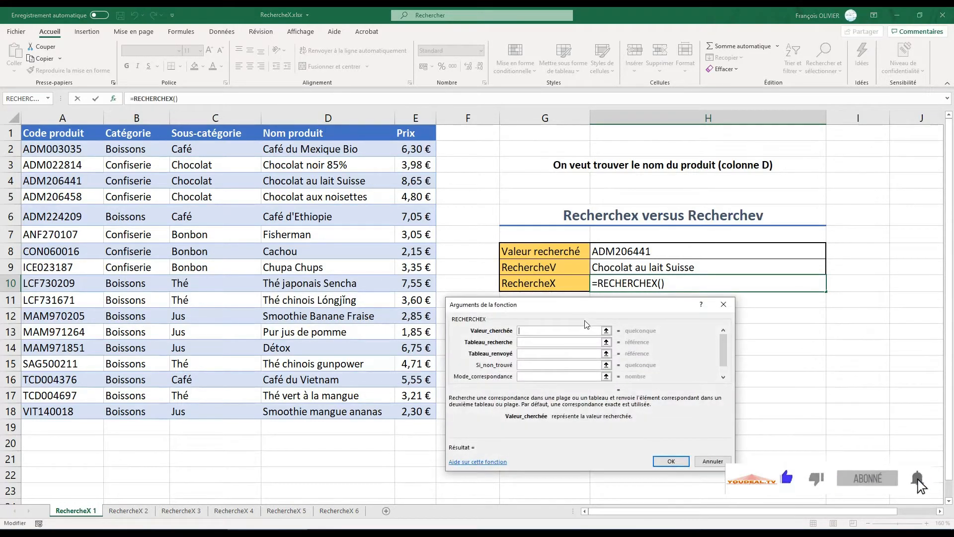
{"action": "left_click_drag", "start_coordinate": [589, 306], "coordinate": [593, 315]}
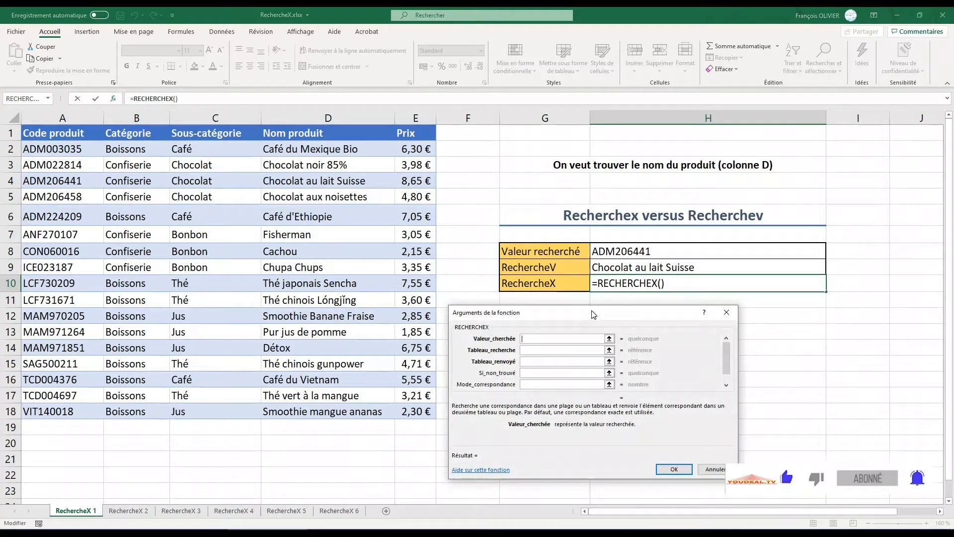
- Complete the RECHERCHEX with lookup value H8, search range A1:A18 and return range D1:D18
{"action": "left_click", "coordinate": [618, 251]}
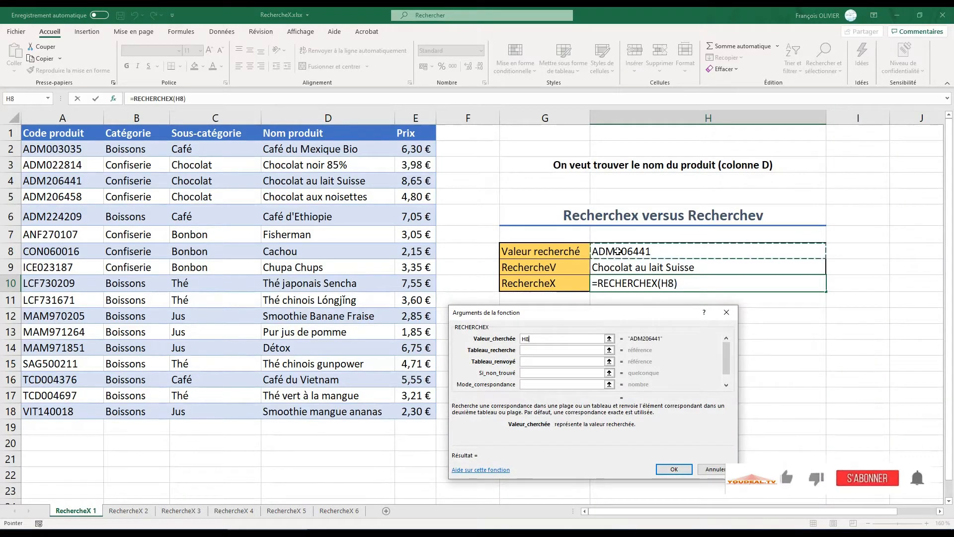
{"action": "left_click", "coordinate": [551, 350]}
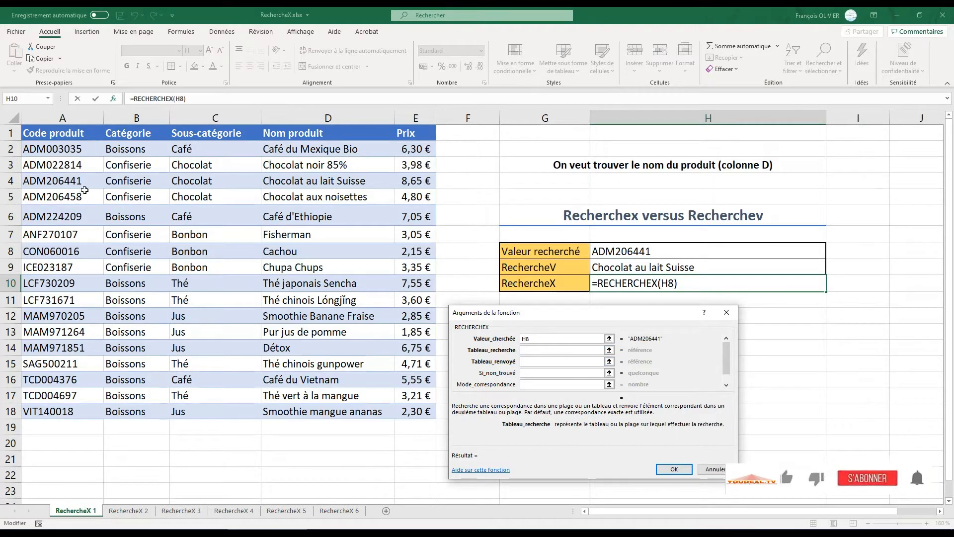
{"action": "left_click_drag", "start_coordinate": [68, 134], "coordinate": [56, 413]}
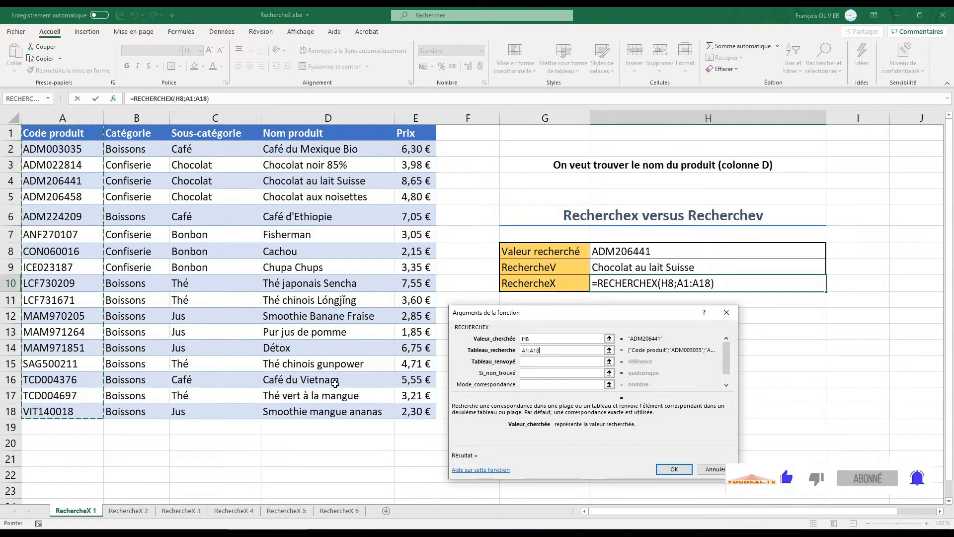
{"action": "left_click", "coordinate": [530, 361]}
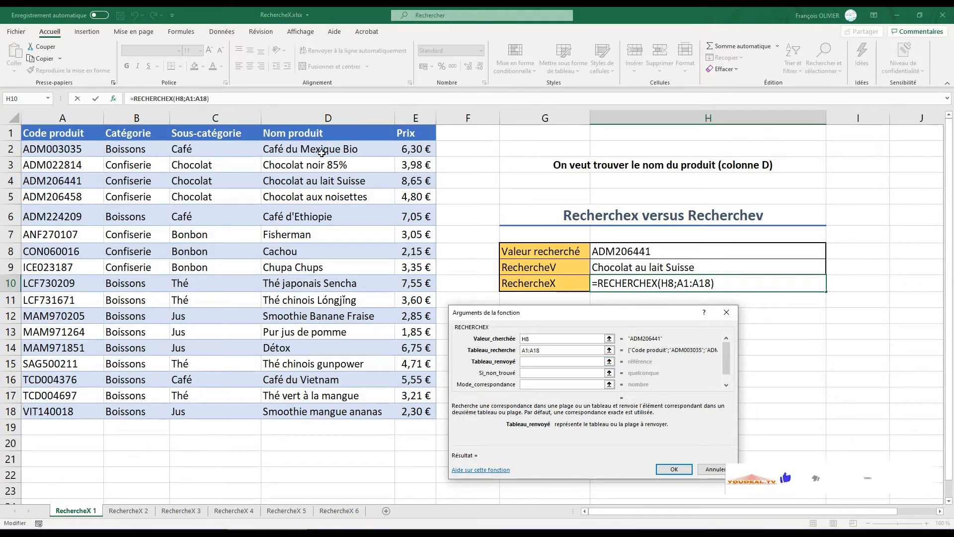
{"action": "left_click_drag", "start_coordinate": [324, 133], "coordinate": [319, 410]}
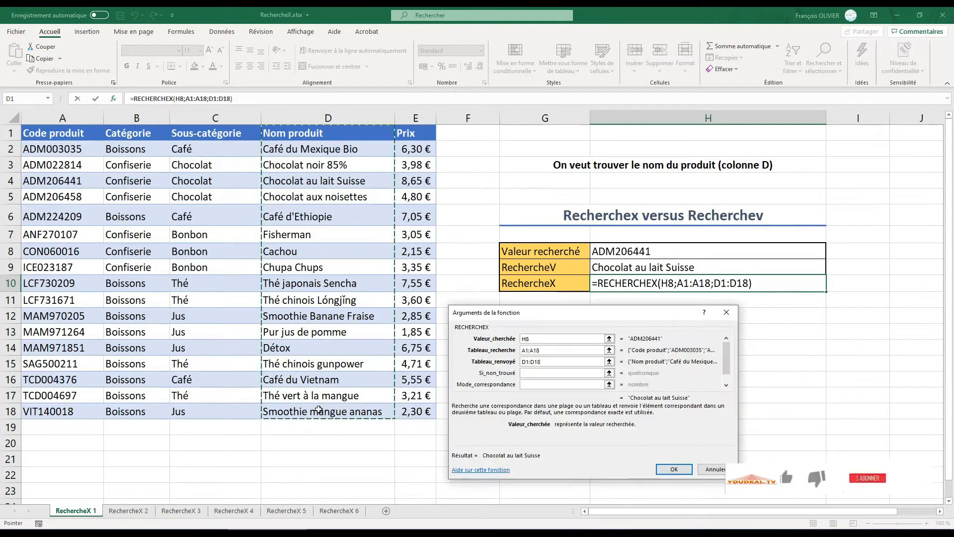
{"action": "left_click", "coordinate": [677, 471]}
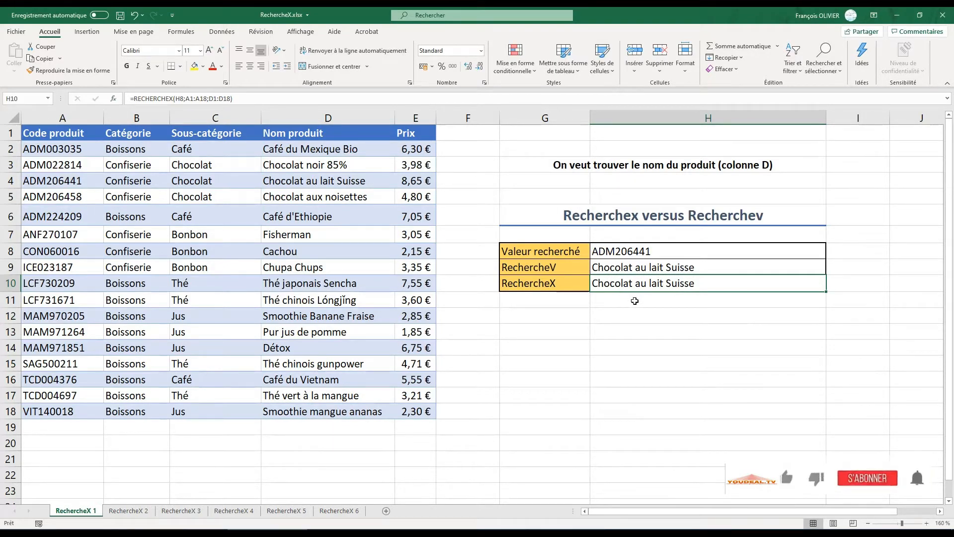
- Show the sheet's formulas to compare the RECHERCHEV and RECHERCHEX syntax, and return to displaying results
{"action": "left_click", "coordinate": [184, 33]}
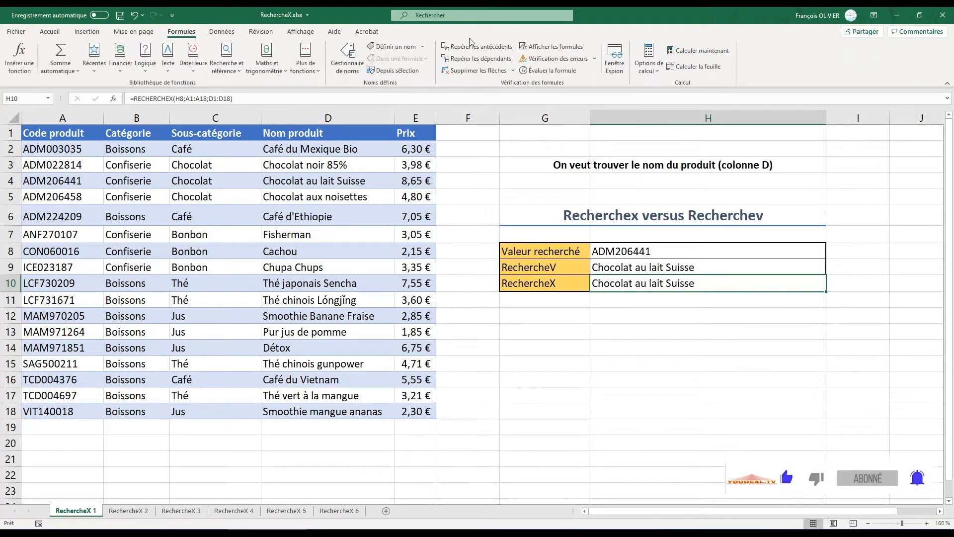
{"action": "left_click", "coordinate": [551, 46]}
{"action": "left_click_drag", "start_coordinate": [626, 511], "coordinate": [815, 507]}
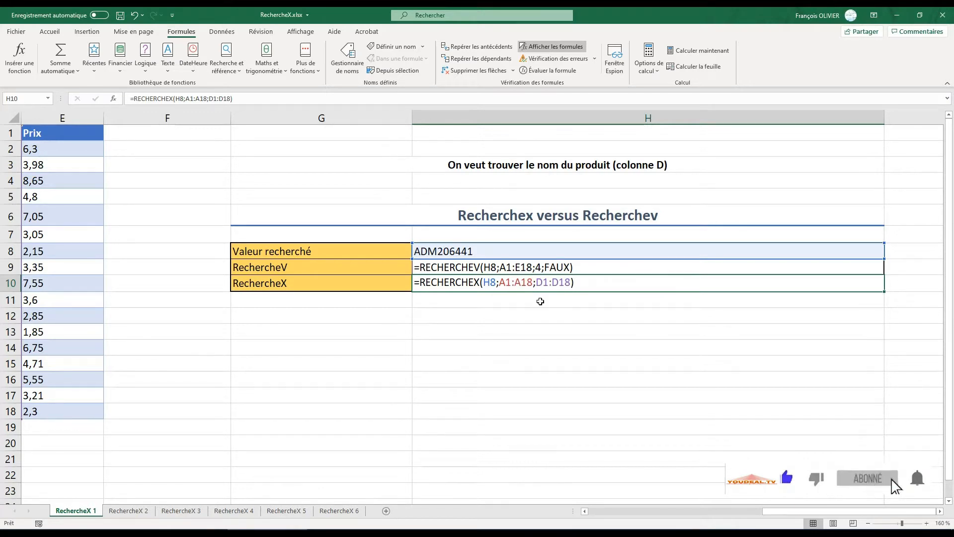
{"action": "left_click", "coordinate": [568, 47]}
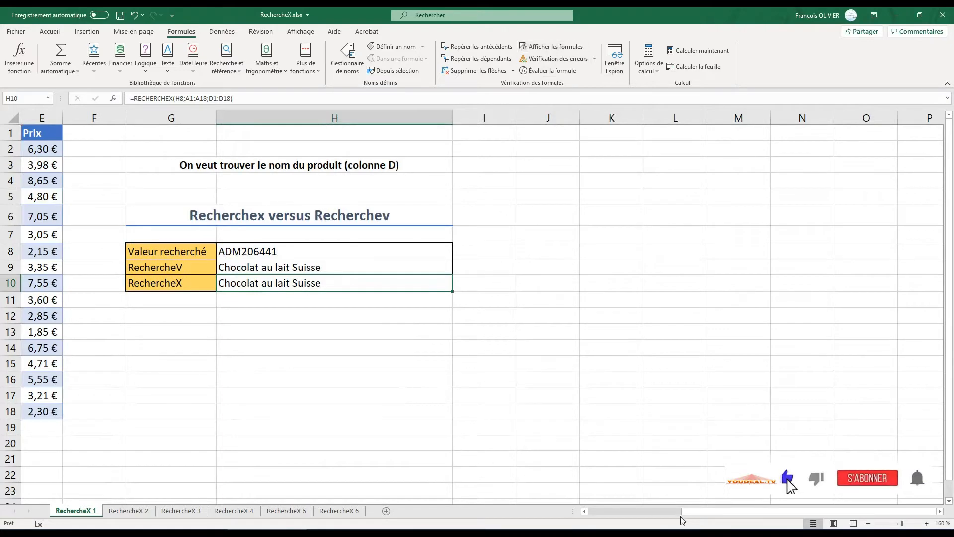
{"action": "left_click_drag", "start_coordinate": [696, 511], "coordinate": [626, 513]}
{"action": "left_click_drag", "start_coordinate": [604, 517], "coordinate": [590, 495]}
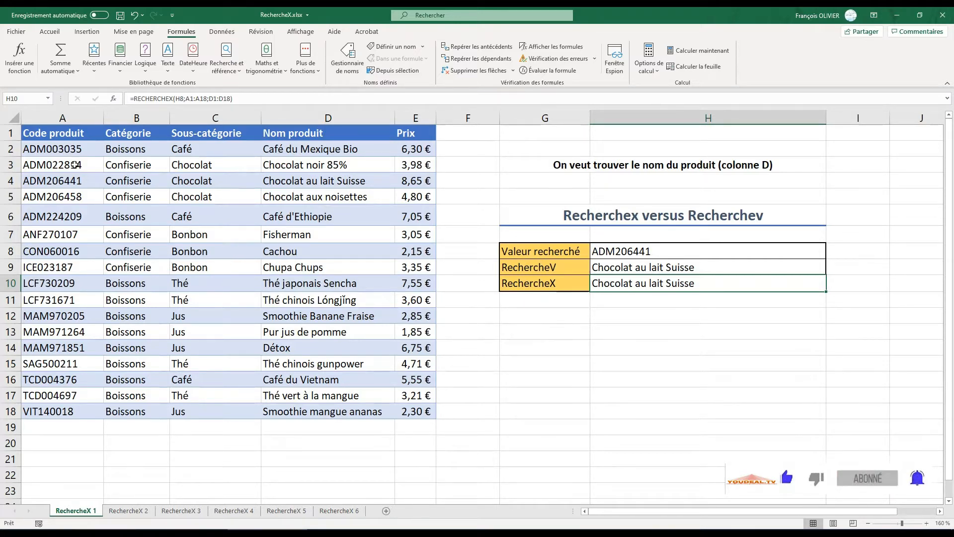
- Move the Code produit column to the end of the table, after Prix, and select its cells E1:E18
{"action": "left_click", "coordinate": [61, 133]}
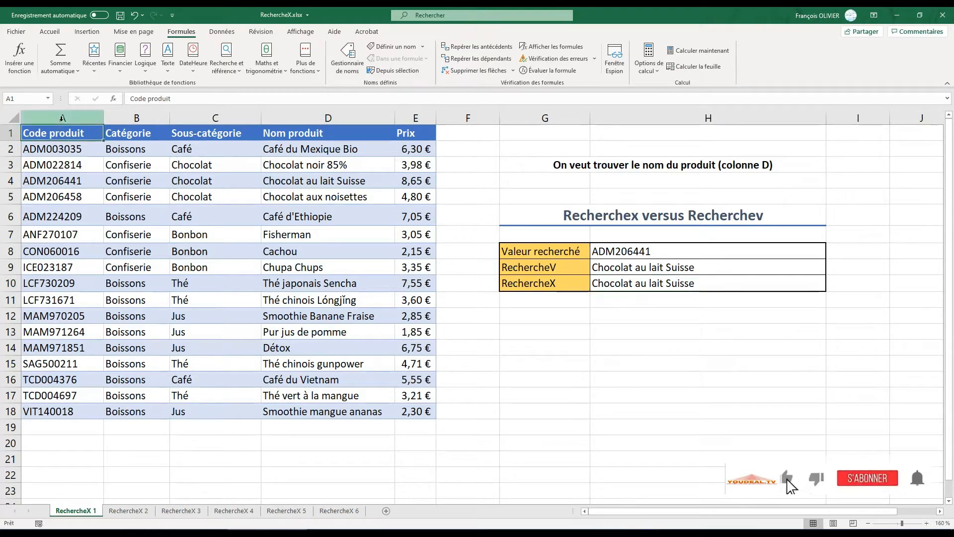
{"action": "left_click", "coordinate": [63, 117]}
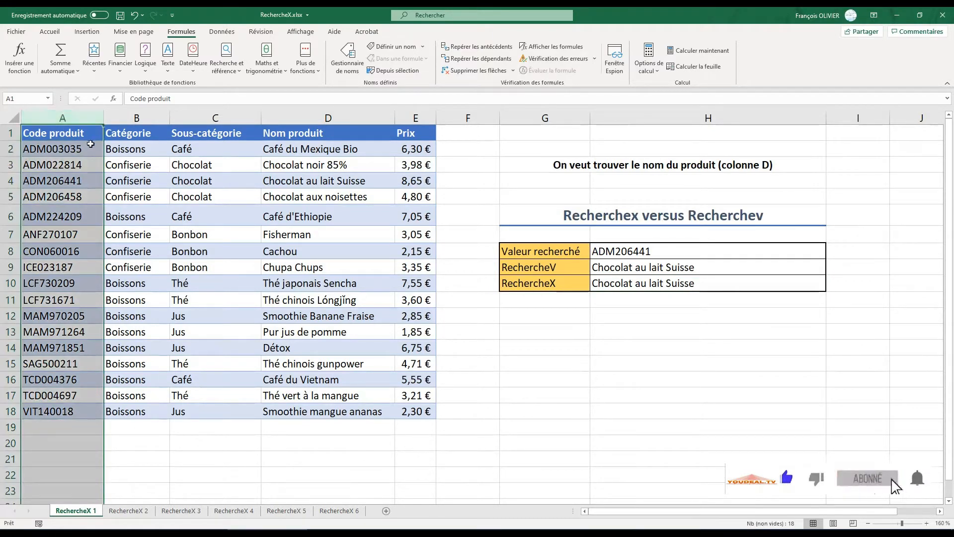
{"action": "left_click_drag", "start_coordinate": [102, 149], "coordinate": [434, 182]}
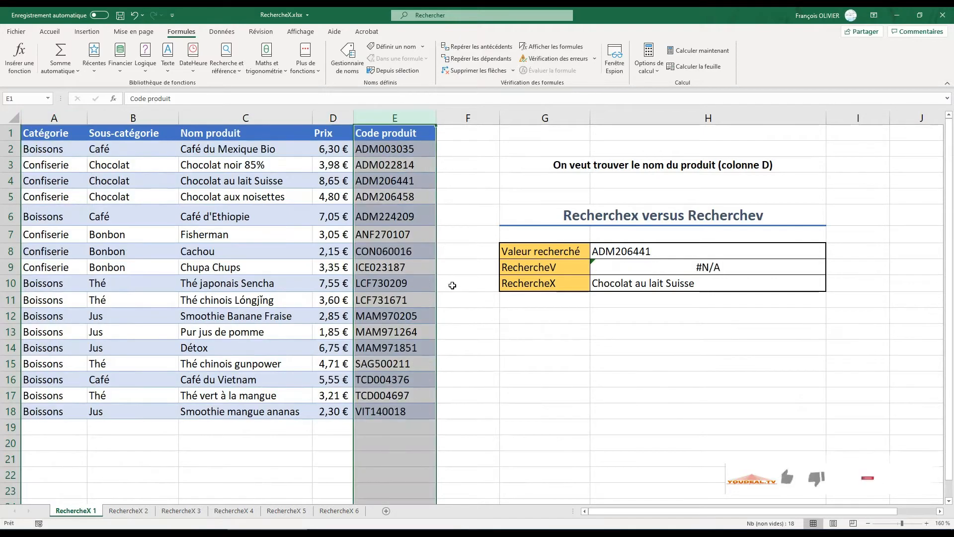
{"action": "left_click", "coordinate": [508, 325]}
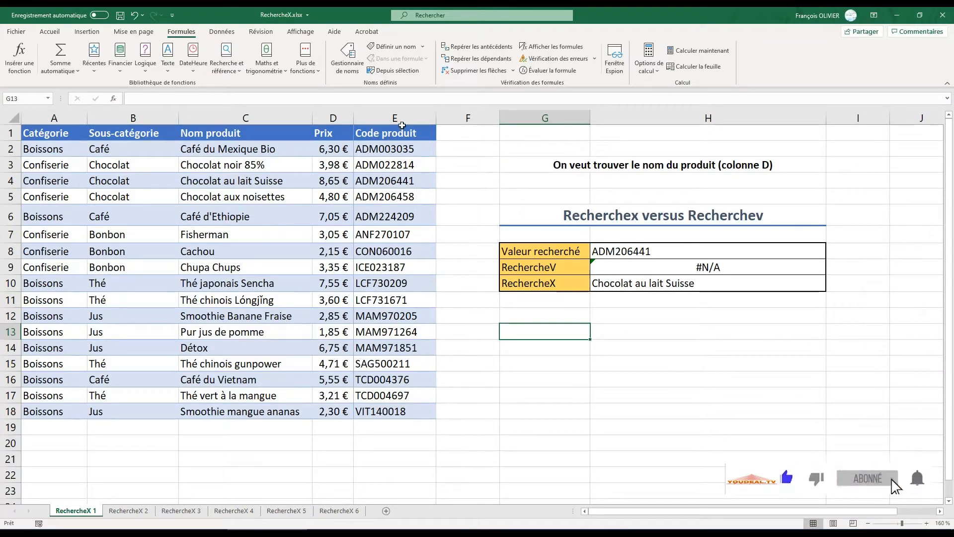
{"action": "left_click_drag", "start_coordinate": [399, 133], "coordinate": [390, 409]}
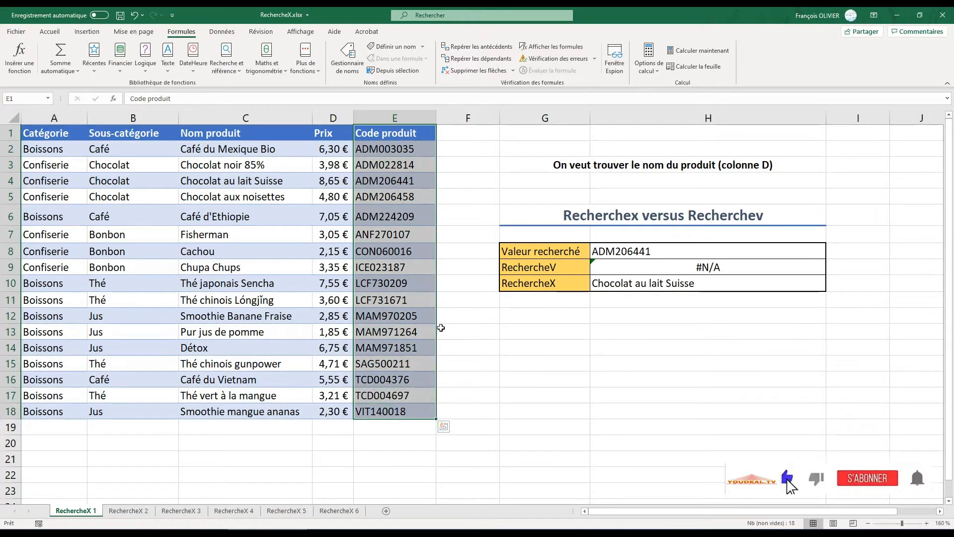
- Move the Code produit column back to the start of the table and fit the Nom produit column to its contents
{"action": "left_click_drag", "start_coordinate": [437, 321], "coordinate": [24, 141]}
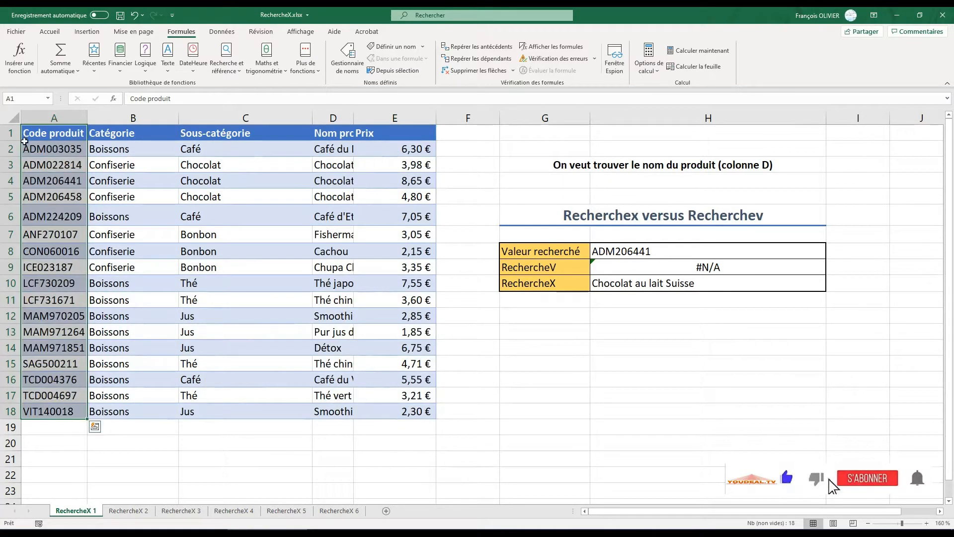
{"action": "left_click", "coordinate": [306, 311]}
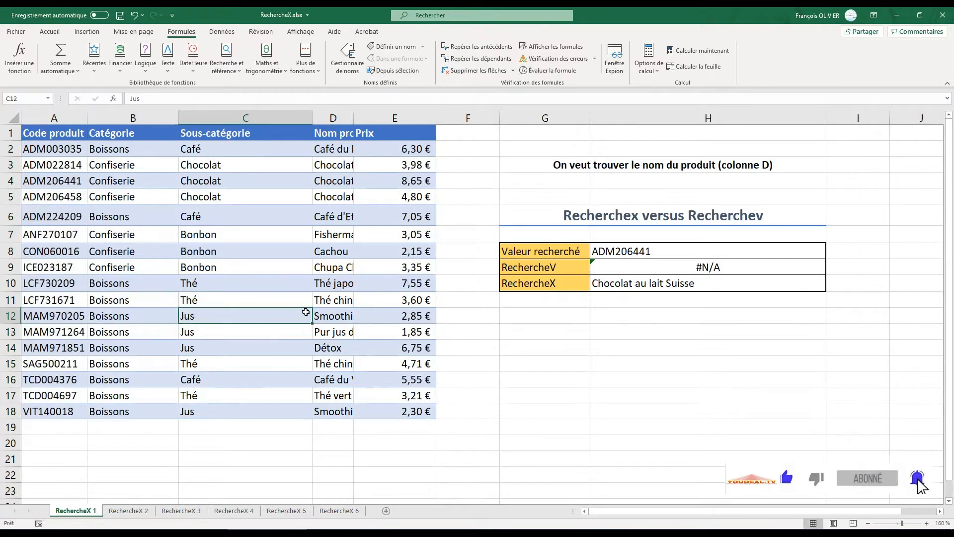
{"action": "double_click", "coordinate": [353, 116]}
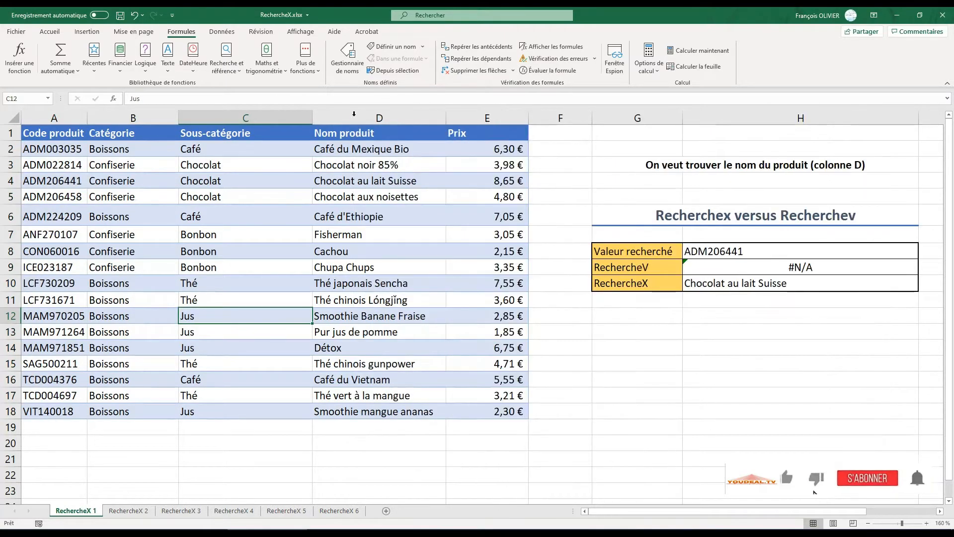
- Check the references in the RECHERCHEV formula in H9 and the RECHERCHEX formula in H10
{"action": "left_click", "coordinate": [728, 265]}
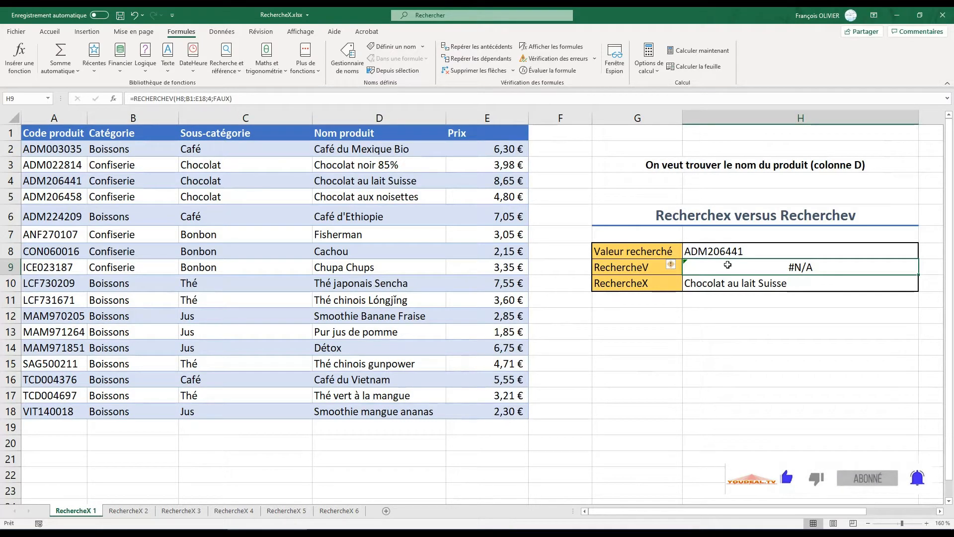
{"action": "left_click", "coordinate": [727, 285]}
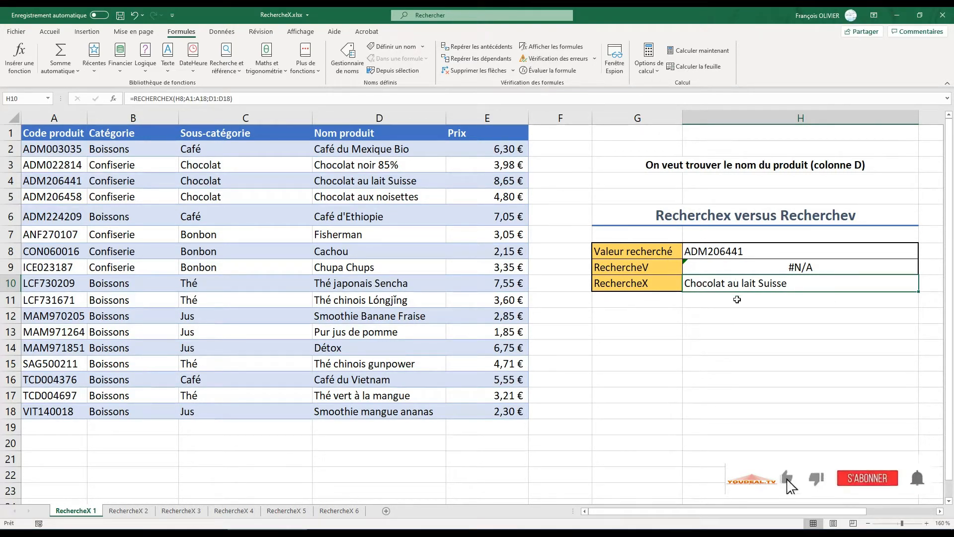
- On the RechercheX 2 sheet, start a RECHERCHEV formula in cell H9 and open its function arguments
{"action": "left_click", "coordinate": [130, 511]}
{"action": "left_click", "coordinate": [661, 428]}
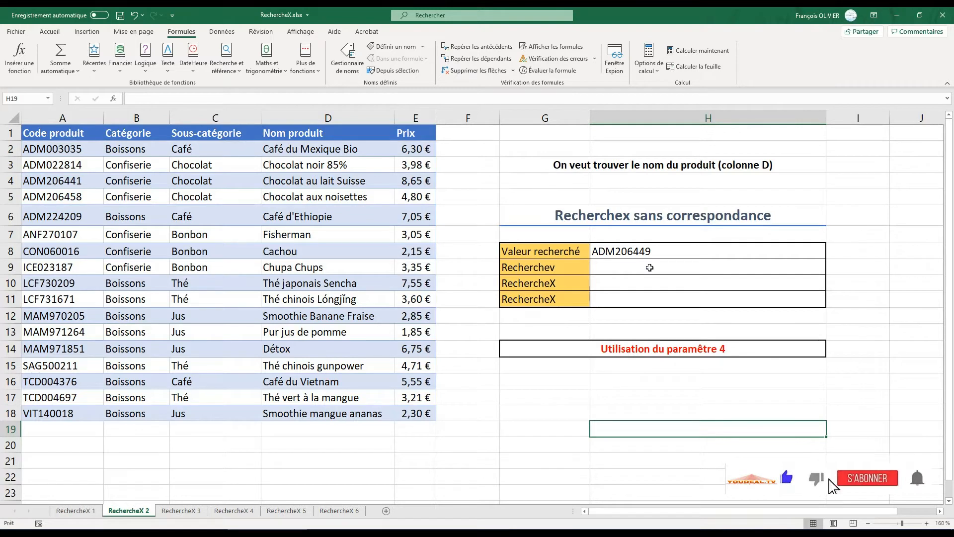
{"action": "left_click", "coordinate": [646, 275]}
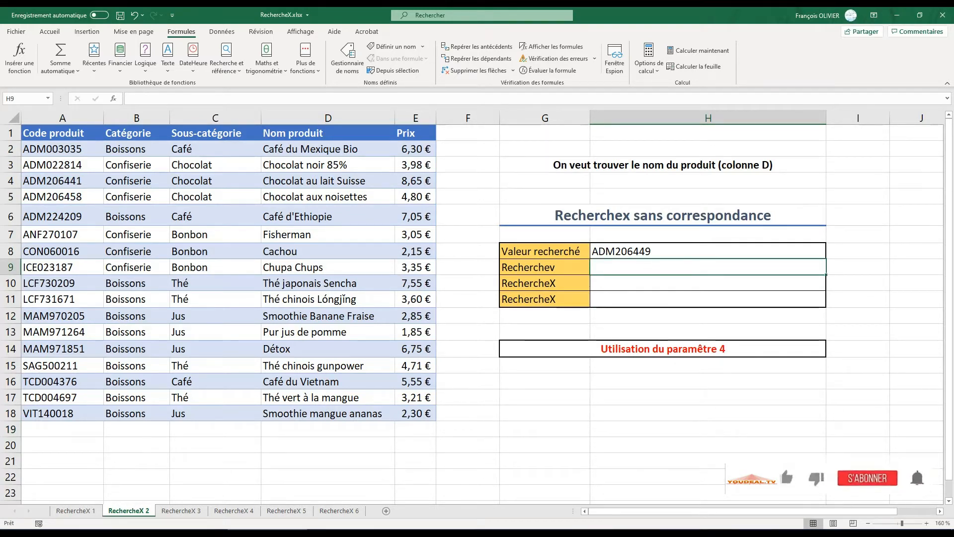
{"action": "type", "text": "="}
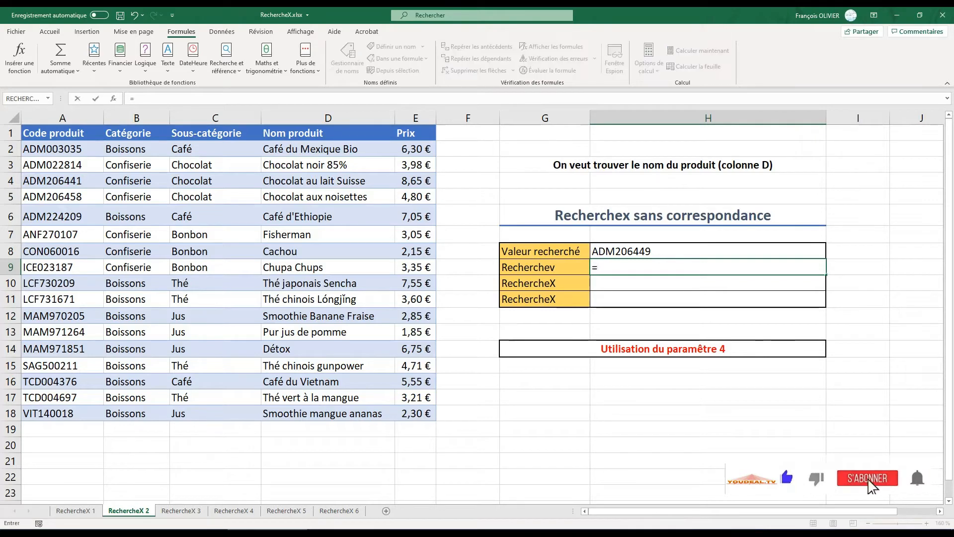
{"action": "type", "text": "reche"}
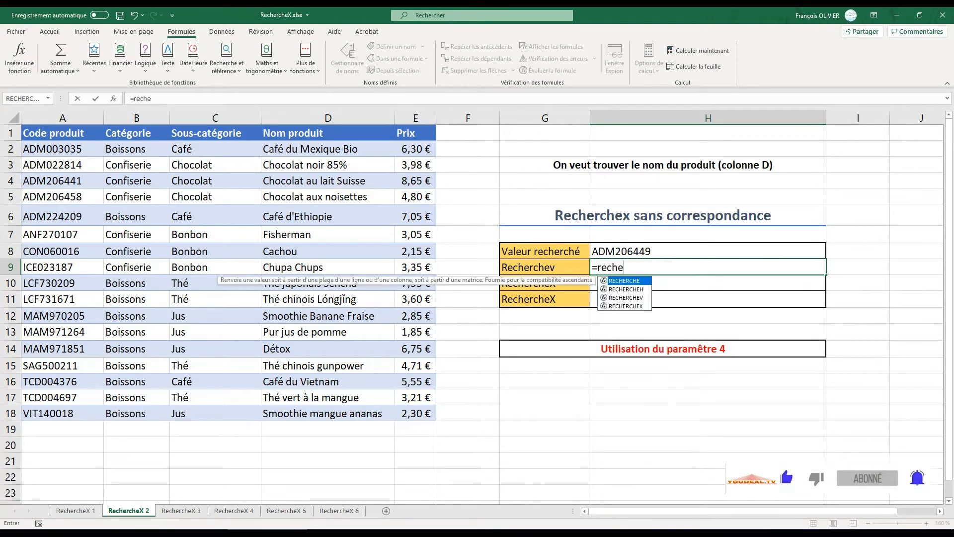
{"action": "double_click", "coordinate": [627, 300]}
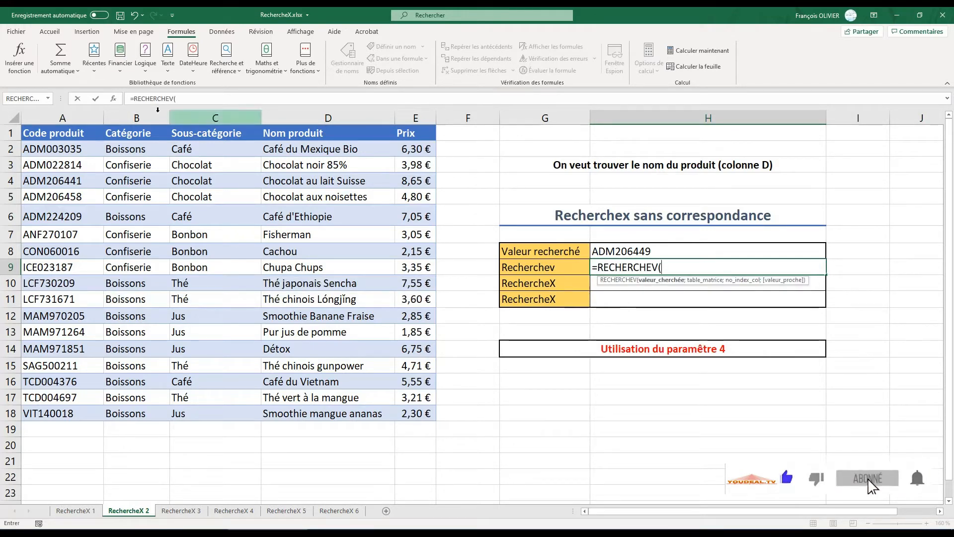
{"action": "left_click", "coordinate": [114, 99]}
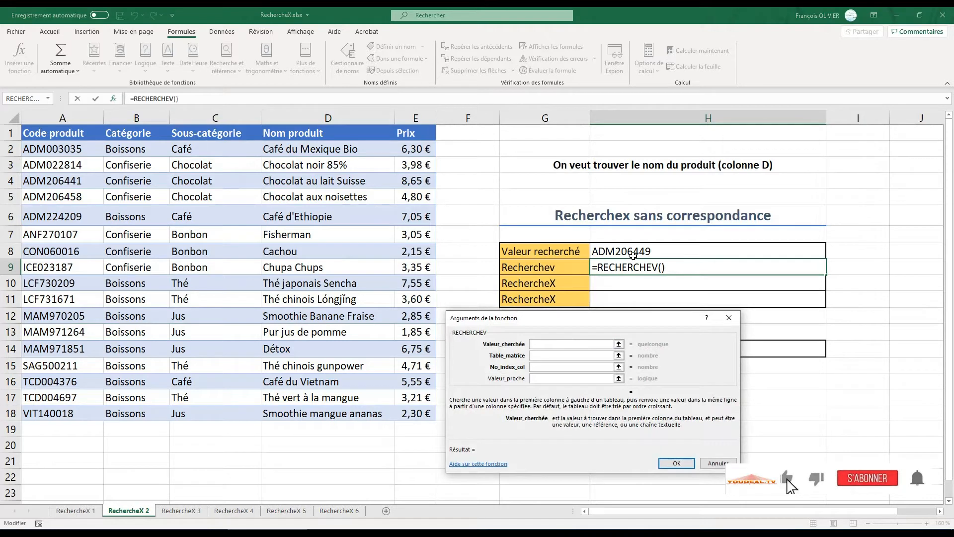
- Complete the RECHERCHEV with lookup value H8, table A1:E18, column index 4 and exact match faux
{"action": "left_click", "coordinate": [632, 254]}
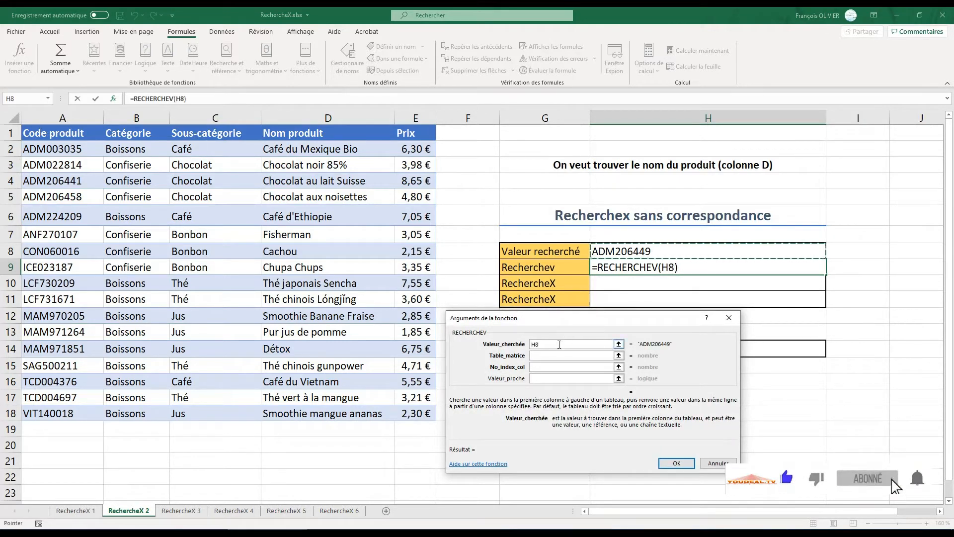
{"action": "left_click", "coordinate": [553, 354]}
{"action": "left_click", "coordinate": [70, 133]}
{"action": "left_click_drag", "start_coordinate": [71, 133], "coordinate": [402, 411]}
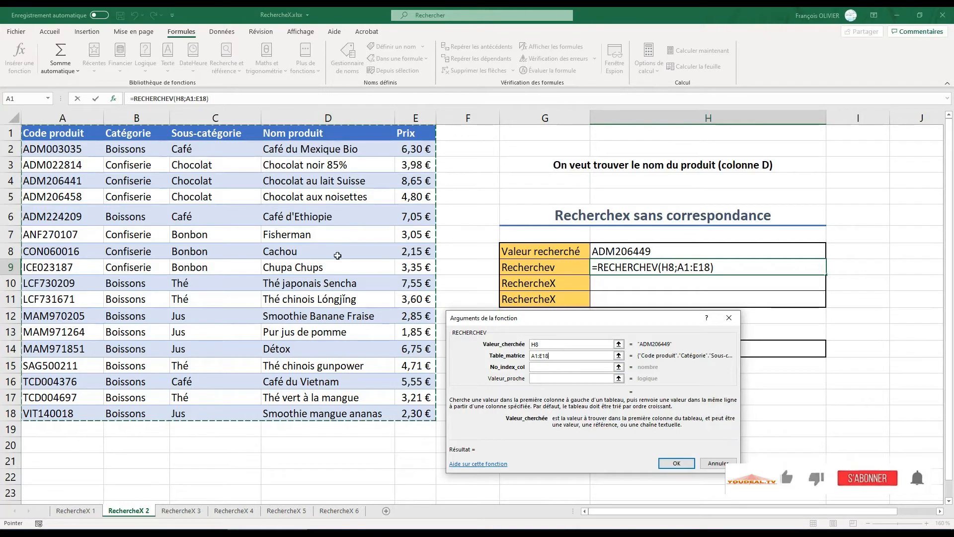
{"action": "left_click", "coordinate": [562, 368]}
{"action": "type", "text": "4"}
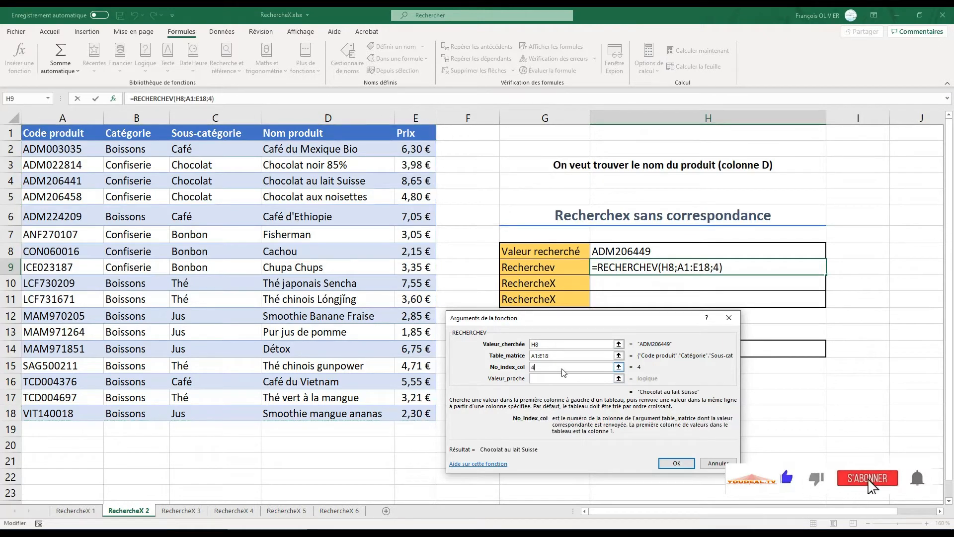
{"action": "key", "text": "Tab"}
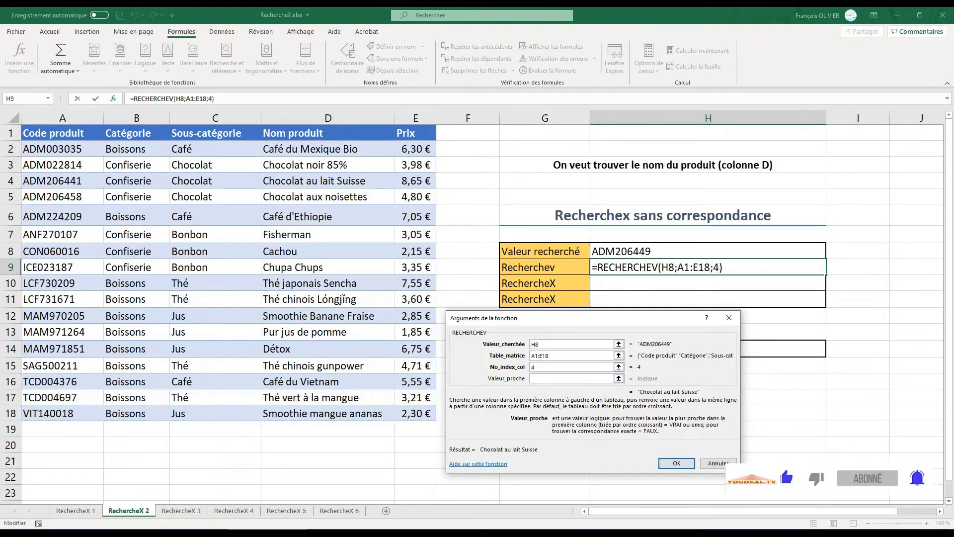
{"action": "type", "text": "faux"}
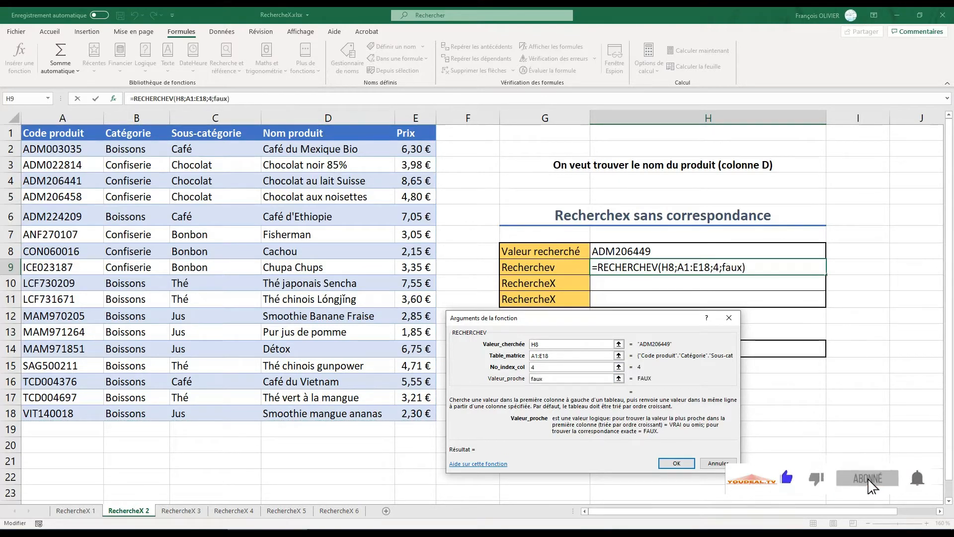
{"action": "left_click", "coordinate": [677, 463]}
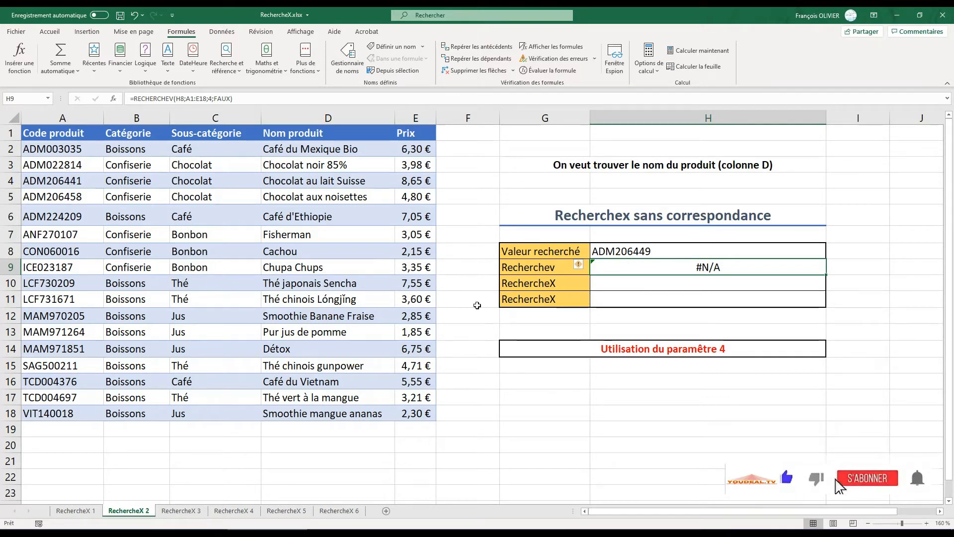
- Start a RECHERCHEX formula in cell H10 of the RechercheX 2 sheet and open its function arguments
{"action": "left_click", "coordinate": [644, 285]}
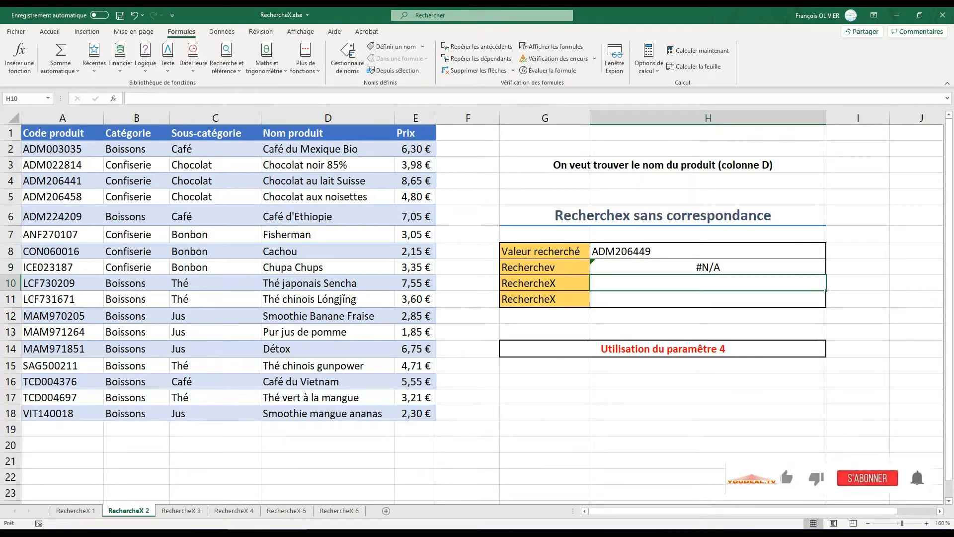
{"action": "type", "text": "="}
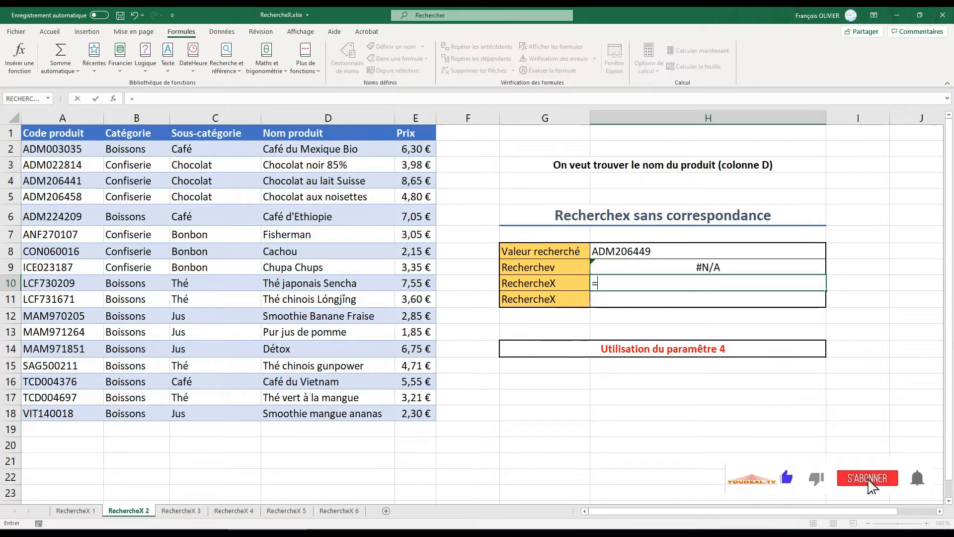
{"action": "type", "text": "reche"}
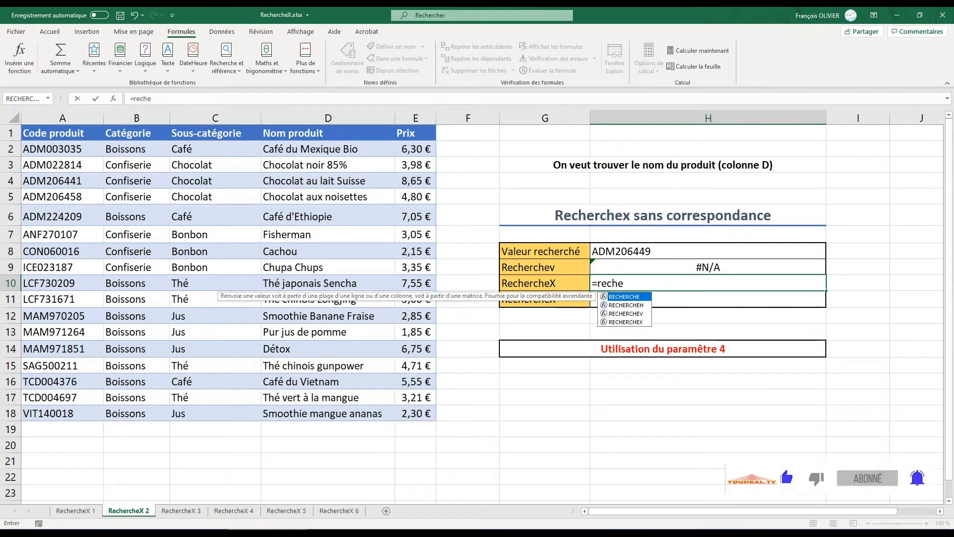
{"action": "left_click", "coordinate": [627, 322]}
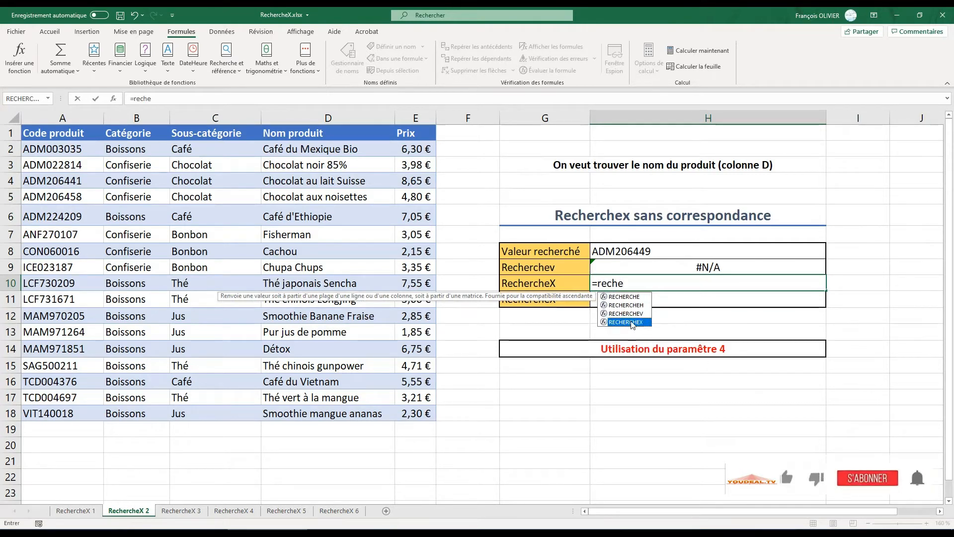
{"action": "double_click", "coordinate": [629, 323]}
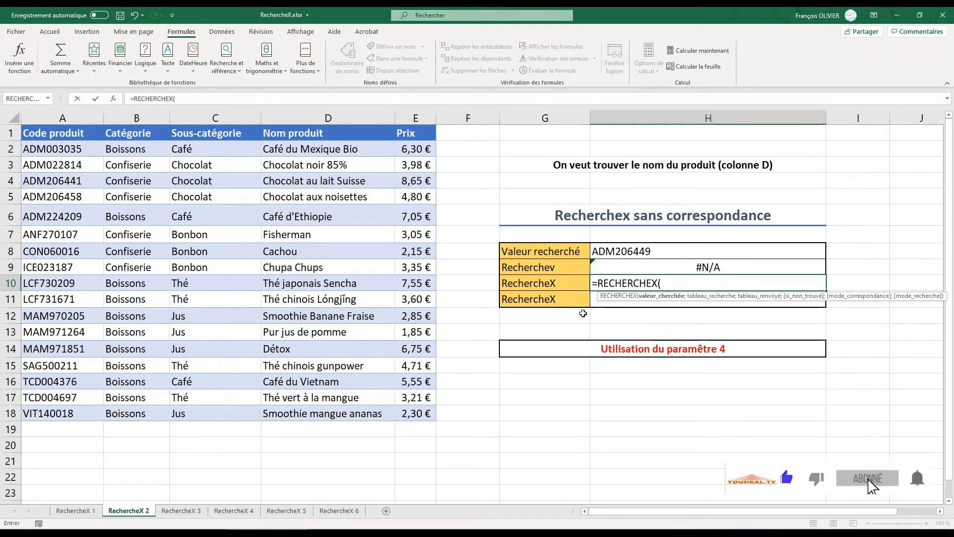
{"action": "left_click", "coordinate": [114, 100]}
- Complete the RECHERCHEX in H10 with lookup value H8, search range A1:A18 and return range D1:D18
{"action": "left_click", "coordinate": [611, 256]}
{"action": "left_click", "coordinate": [542, 349]}
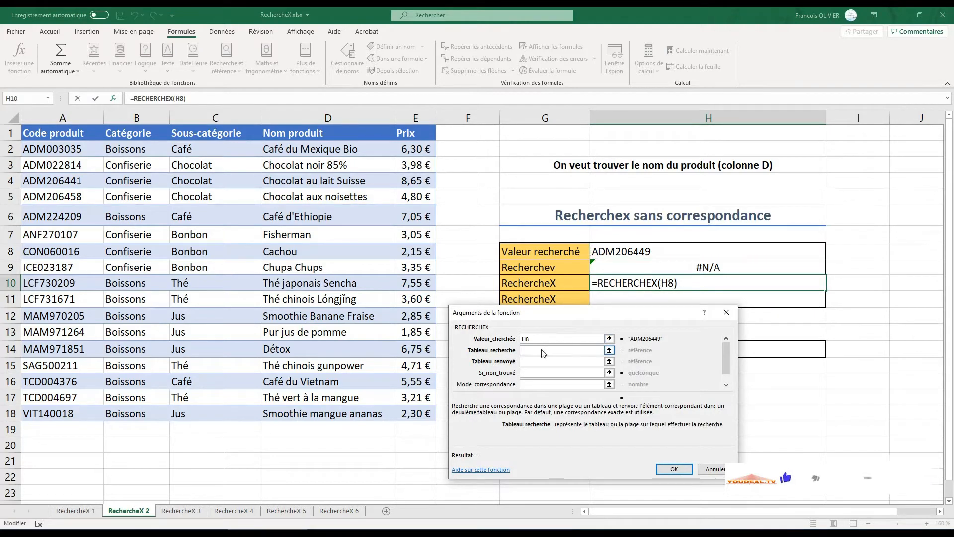
{"action": "left_click_drag", "start_coordinate": [86, 135], "coordinate": [95, 414]}
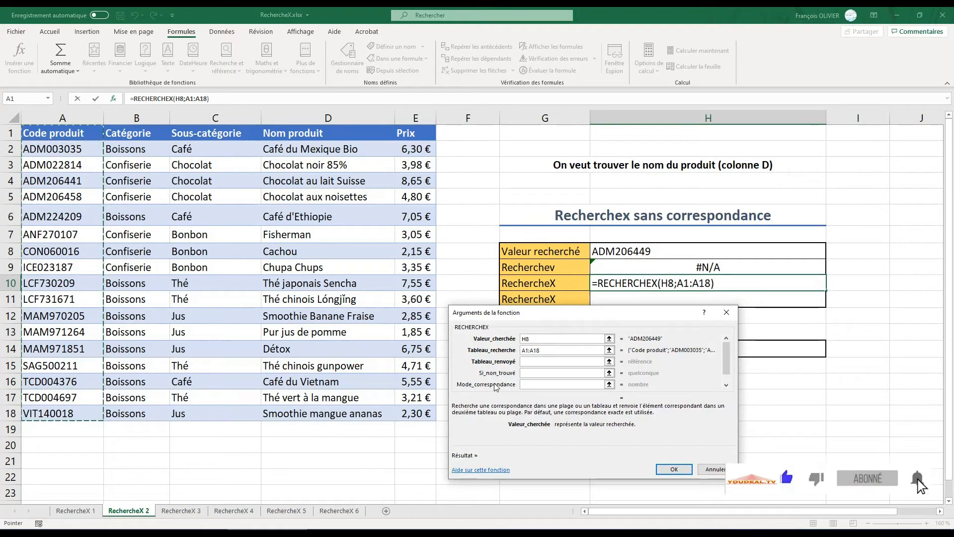
{"action": "left_click", "coordinate": [536, 367]}
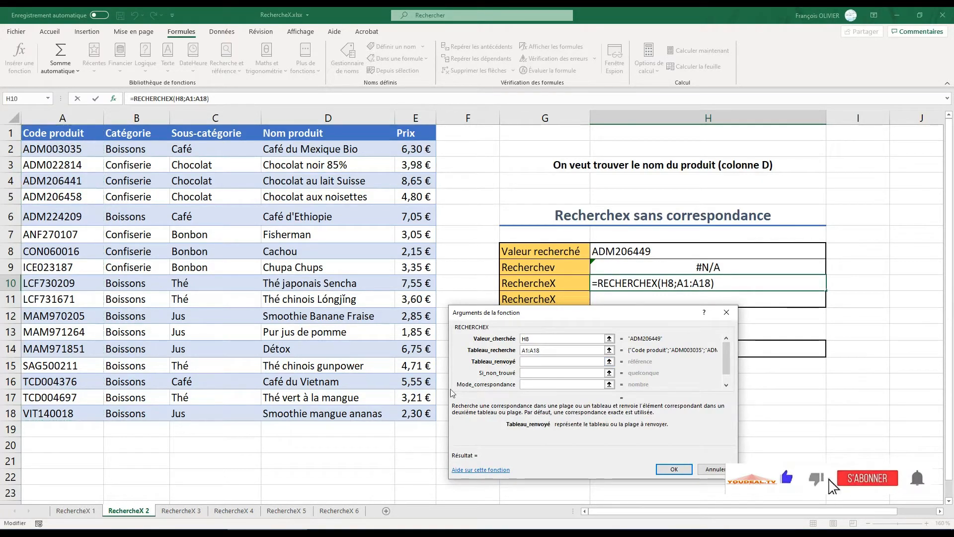
{"action": "left_click_drag", "start_coordinate": [315, 133], "coordinate": [326, 415]}
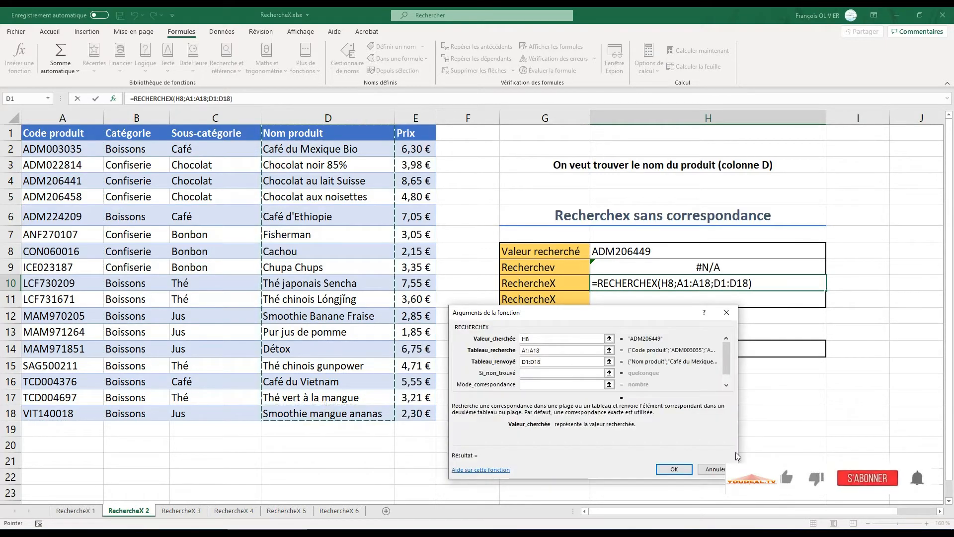
{"action": "left_click", "coordinate": [674, 470]}
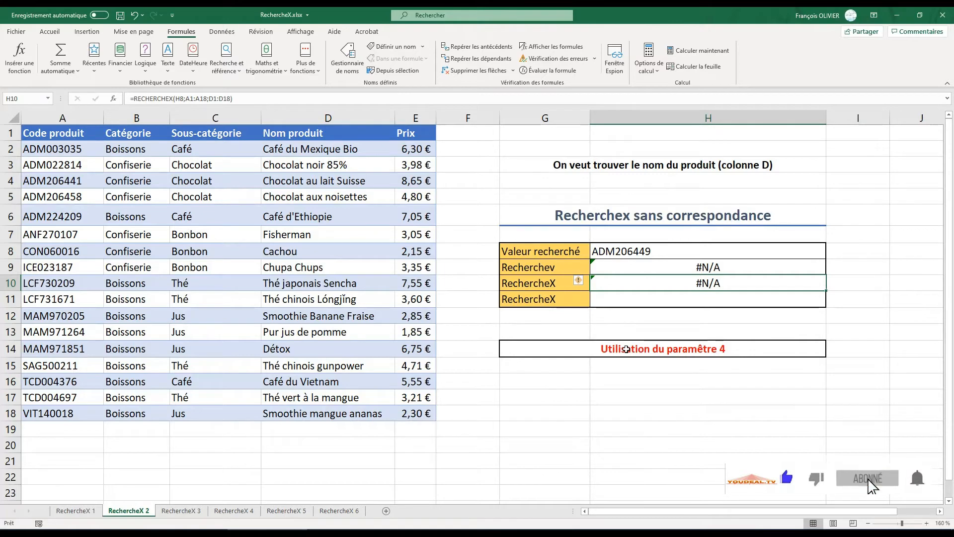
- Start a second RECHERCHEX formula in cell H11 and open its function arguments, keeping the formula cell in view
{"action": "left_click", "coordinate": [651, 298]}
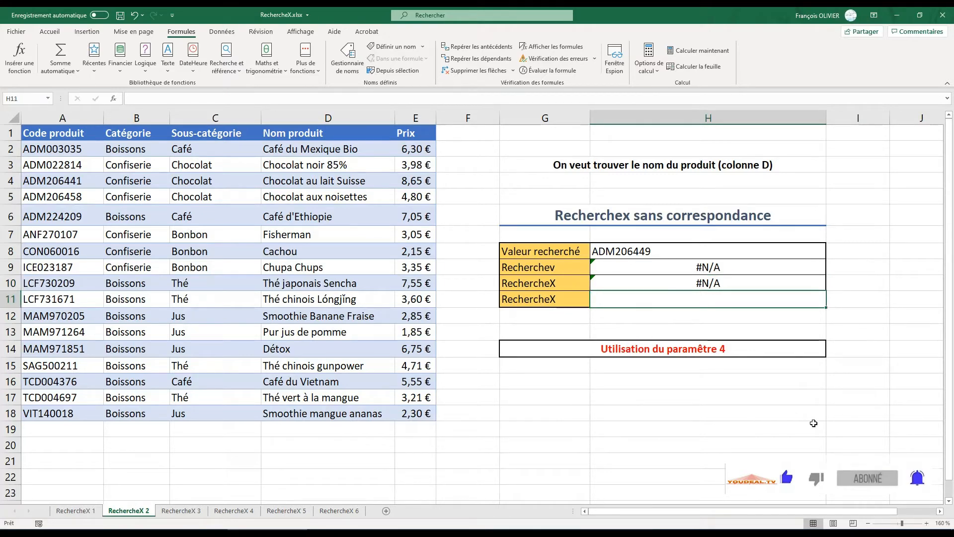
{"action": "type", "text": "=reche"}
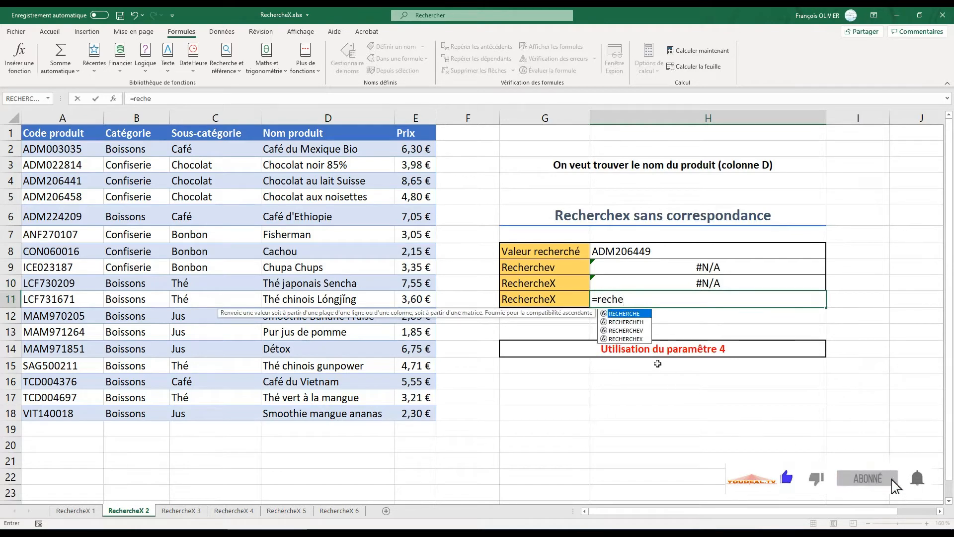
{"action": "double_click", "coordinate": [644, 340]}
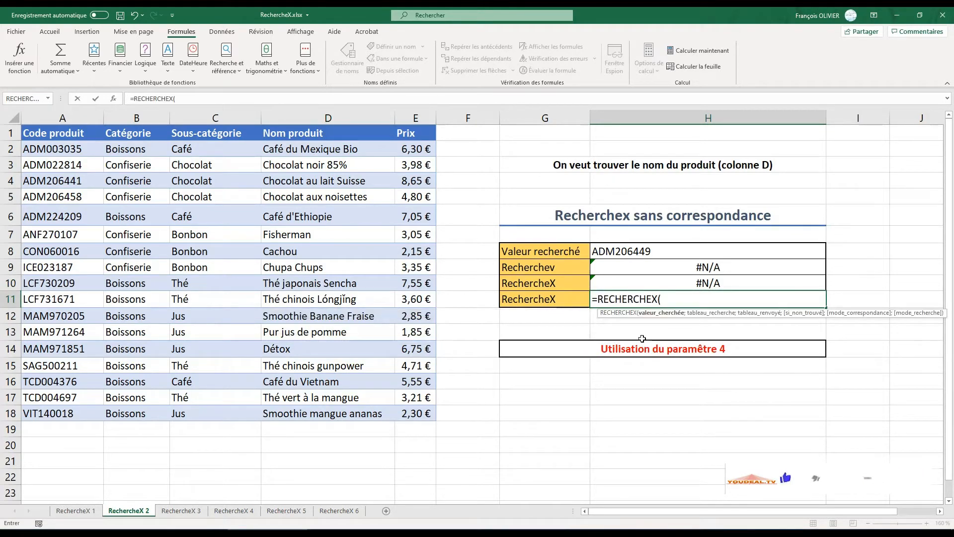
{"action": "left_click", "coordinate": [113, 101]}
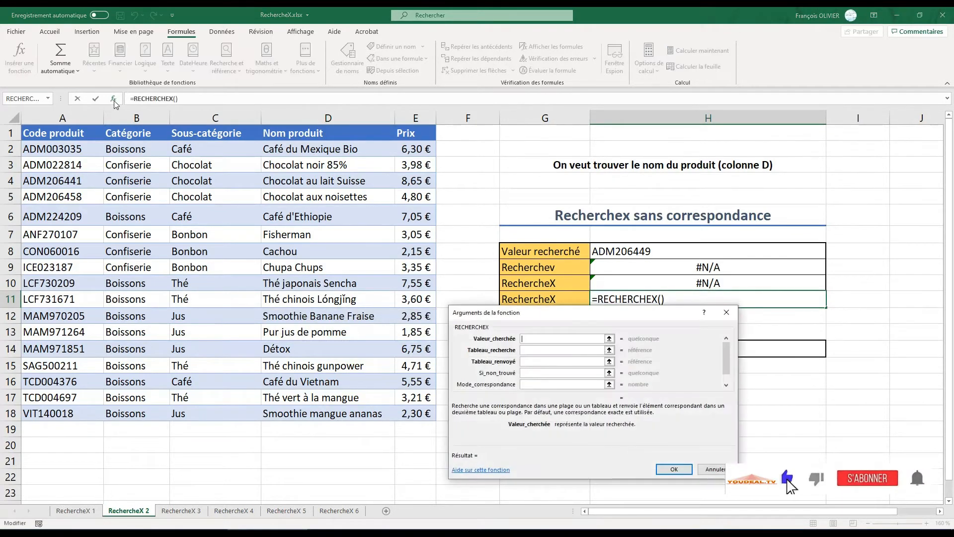
{"action": "left_click_drag", "start_coordinate": [531, 323], "coordinate": [536, 349]}
- Complete the RECHERCHEX in H11 with lookup value H8, search range A1:A18, return range D1:D18 and not-found text "Pas de correspondance"
{"action": "left_click", "coordinate": [620, 251]}
{"action": "key", "text": "Tab"}
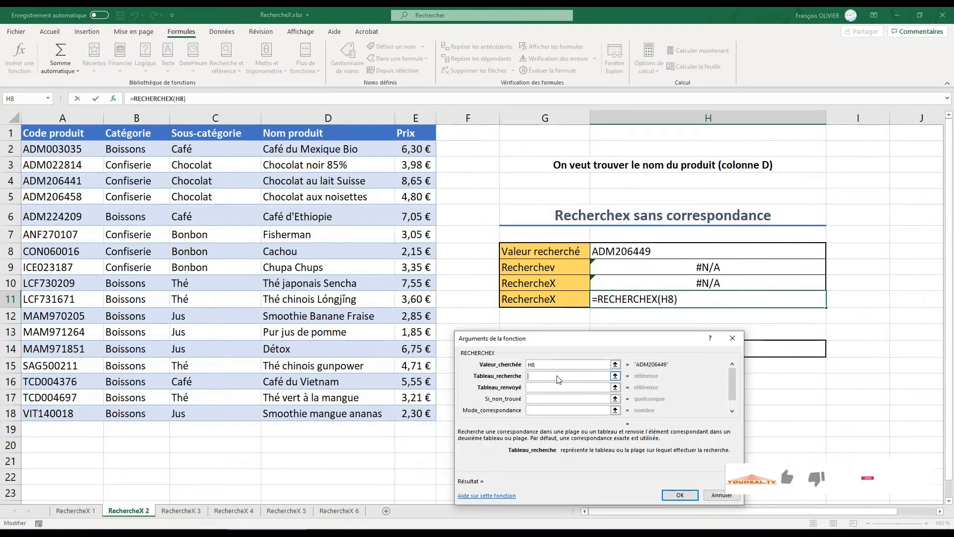
{"action": "left_click_drag", "start_coordinate": [69, 141], "coordinate": [95, 415]}
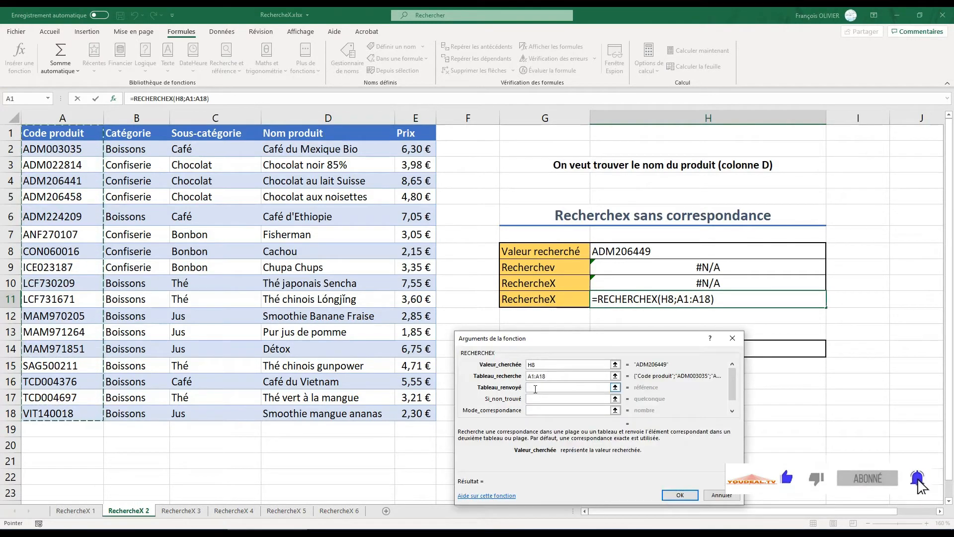
{"action": "left_click", "coordinate": [535, 389]}
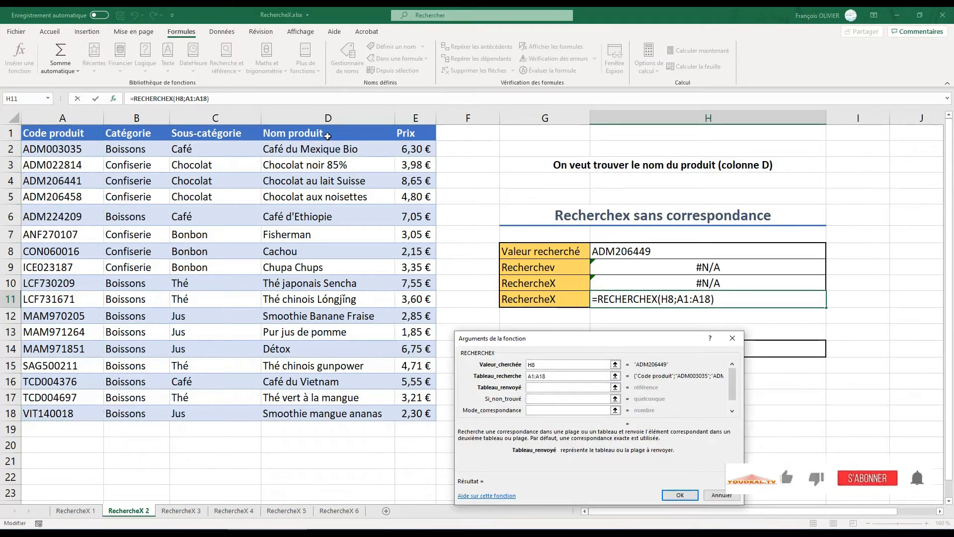
{"action": "left_click_drag", "start_coordinate": [329, 134], "coordinate": [330, 415]}
{"action": "left_click", "coordinate": [512, 403]}
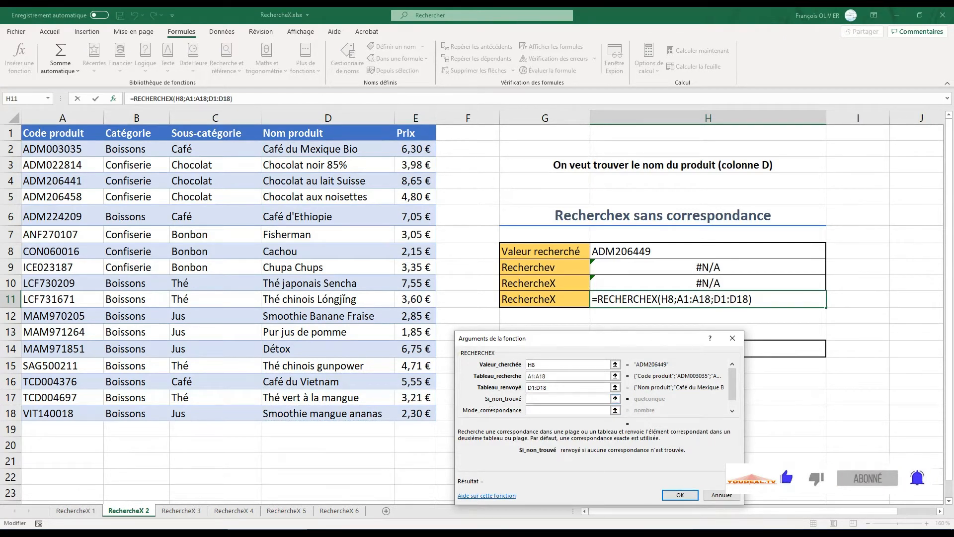
{"action": "type", "text": "Pas de correspondance"}
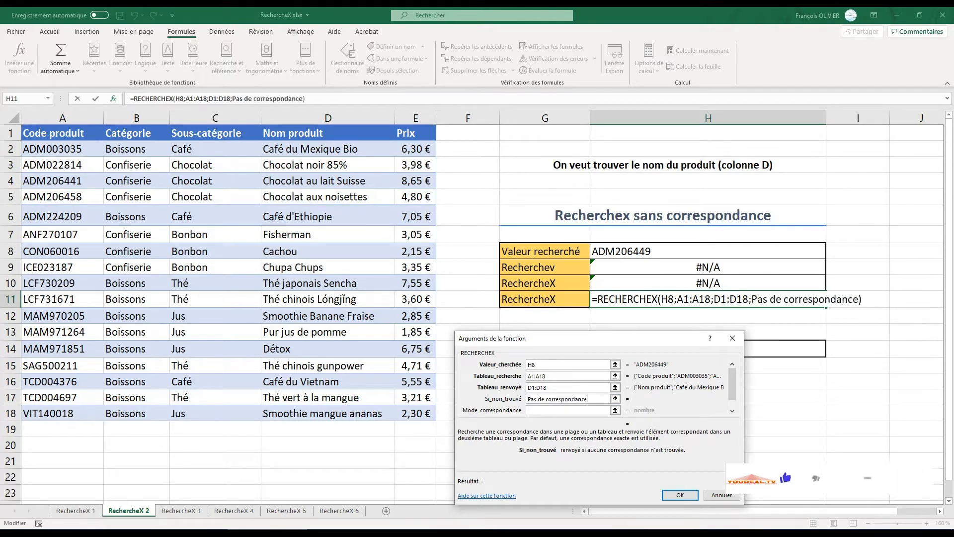
{"action": "left_click", "coordinate": [691, 496]}
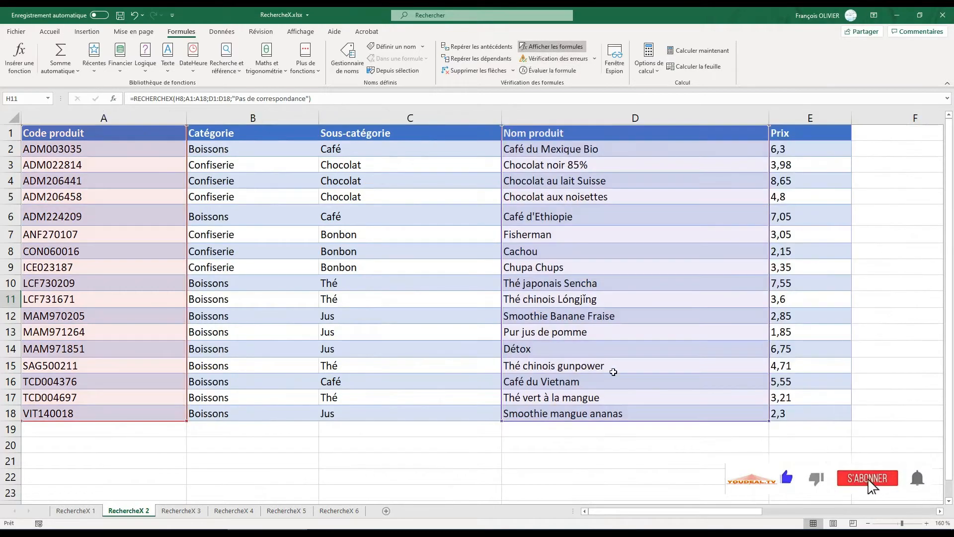
- Display the sheet's formulas to compare those in H9 to H11, and return to showing the results beside the product table
{"action": "left_click", "coordinate": [551, 47]}
{"action": "left_click_drag", "start_coordinate": [647, 510], "coordinate": [841, 513]}
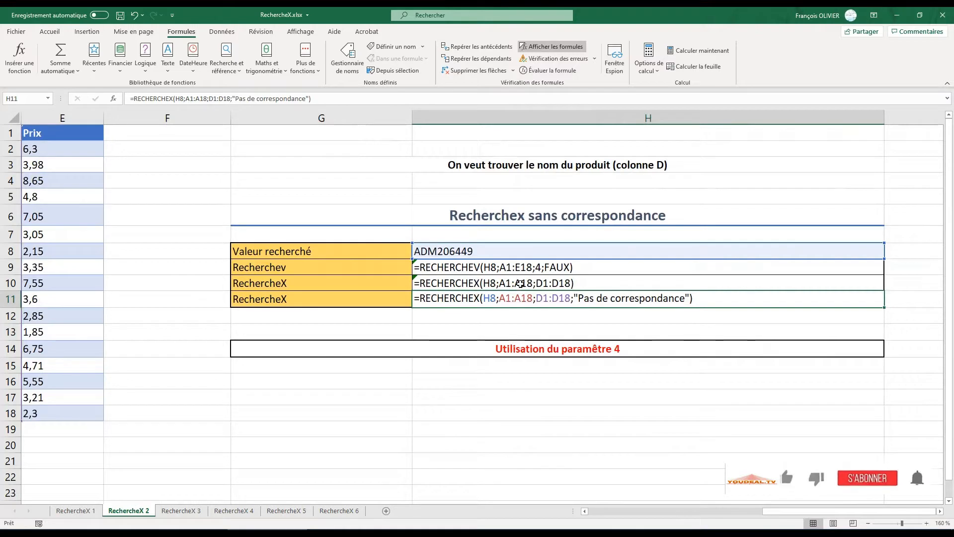
{"action": "left_click", "coordinate": [493, 314]}
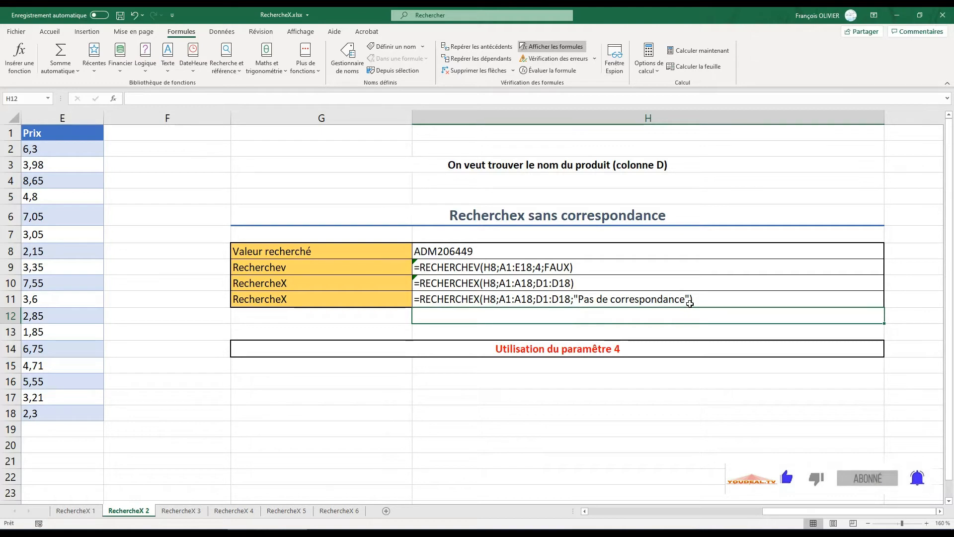
{"action": "left_click", "coordinate": [530, 46]}
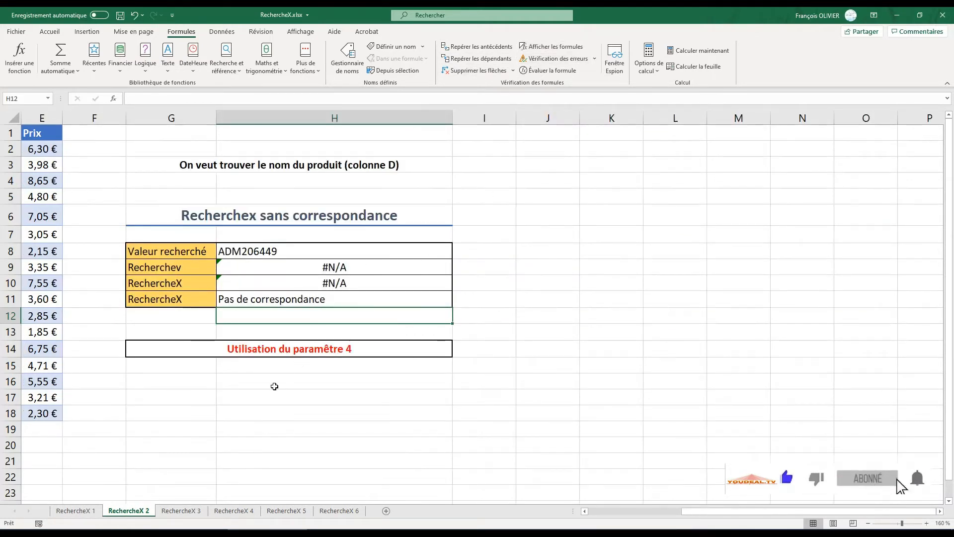
{"action": "left_click", "coordinate": [585, 511]}
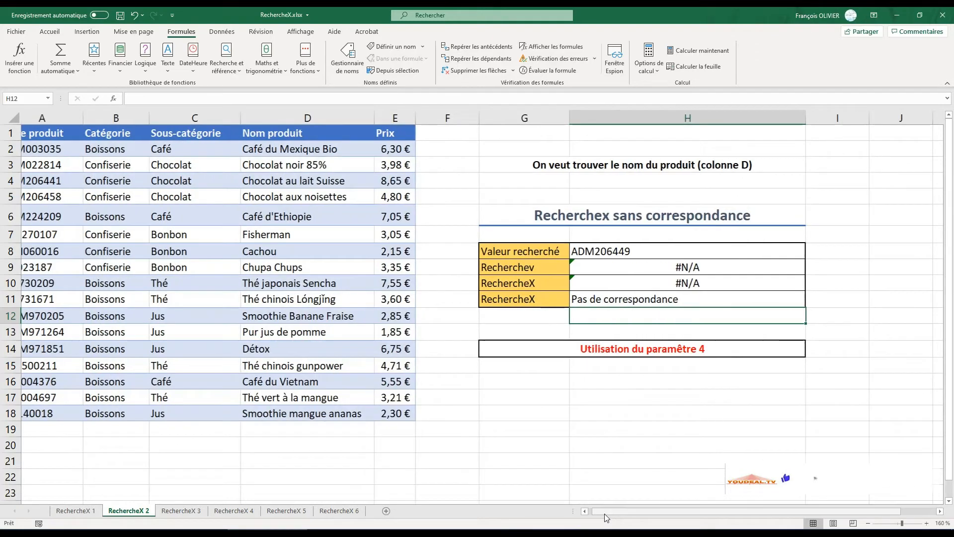
- On the RechercheX 3 sheet, start an INDEX formula in H9 with the product names C1:C18 as its array
{"action": "left_click", "coordinate": [190, 514]}
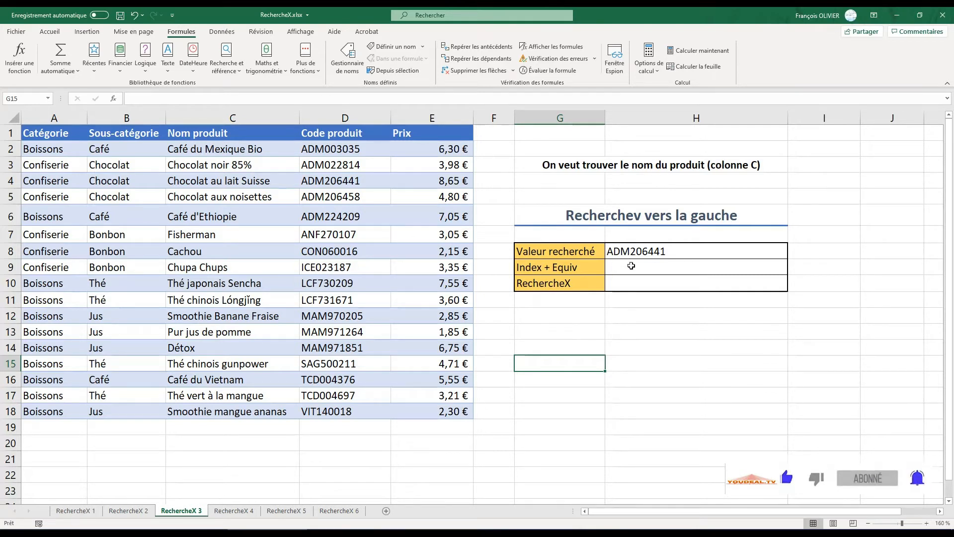
{"action": "left_click", "coordinate": [632, 266]}
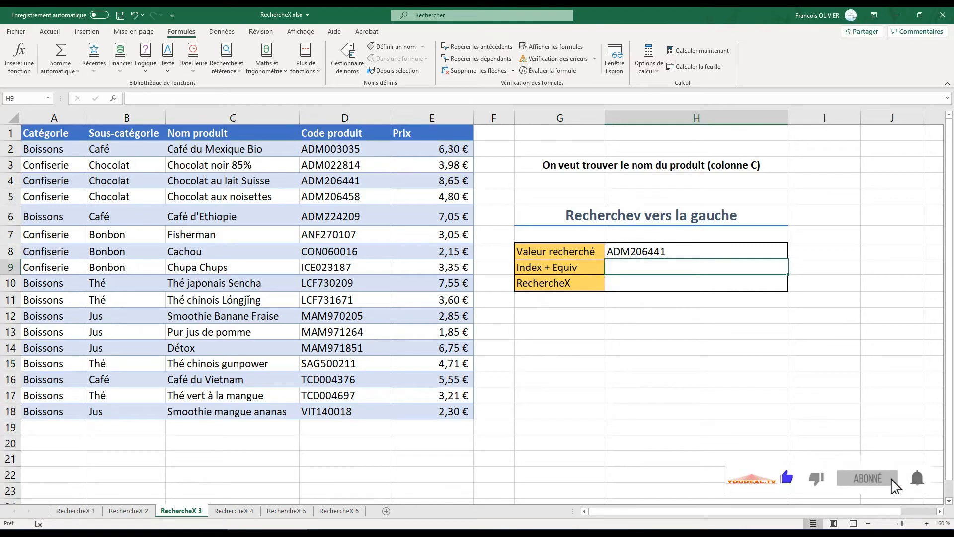
{"action": "type", "text": "="}
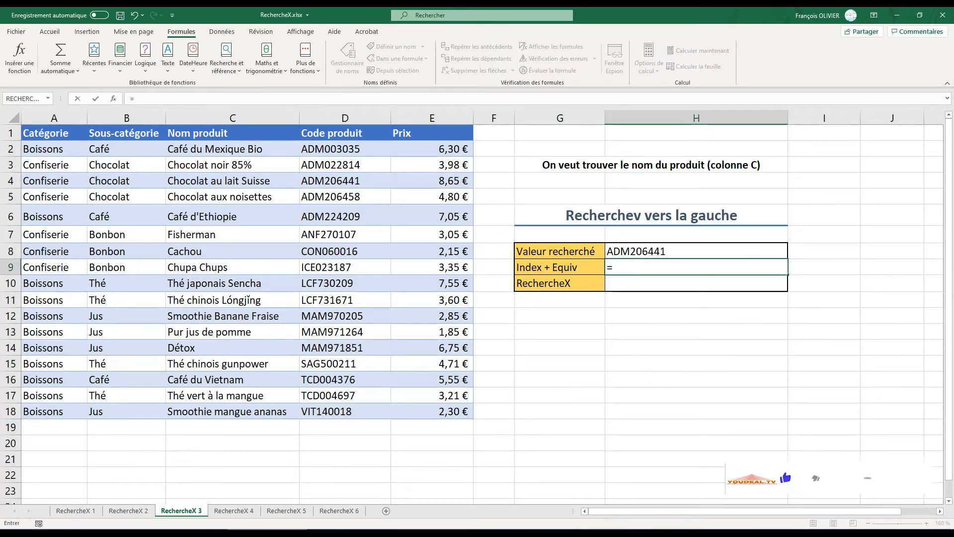
{"action": "type", "text": "index"}
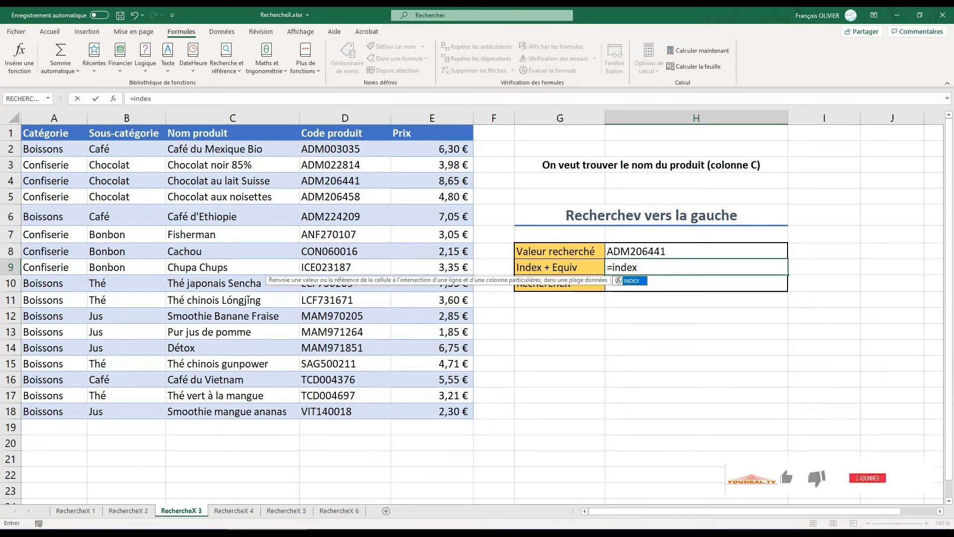
{"action": "type", "text": "'"}
{"action": "key", "text": "BackSpace"}
{"action": "type", "text": "("}
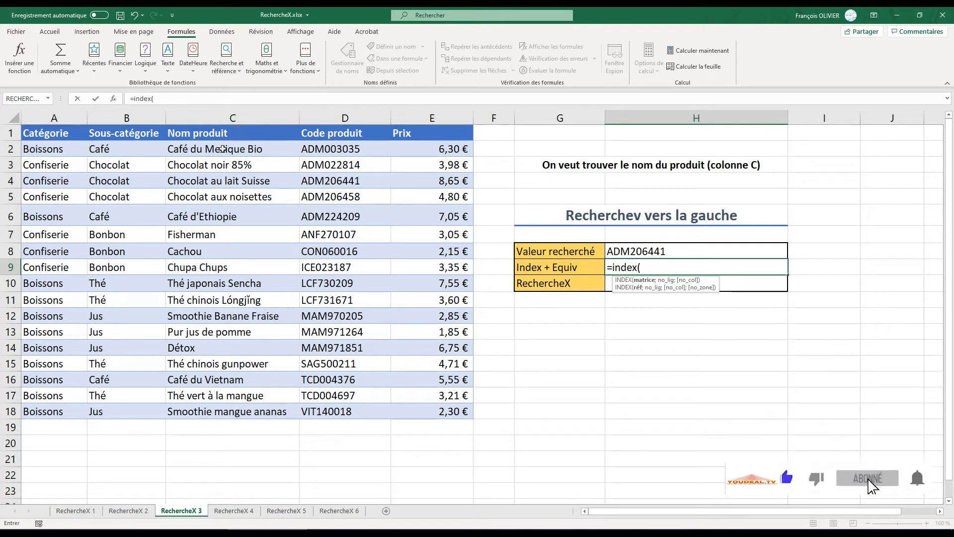
{"action": "left_click_drag", "start_coordinate": [234, 134], "coordinate": [243, 410]}
{"action": "type", "text": ";"}
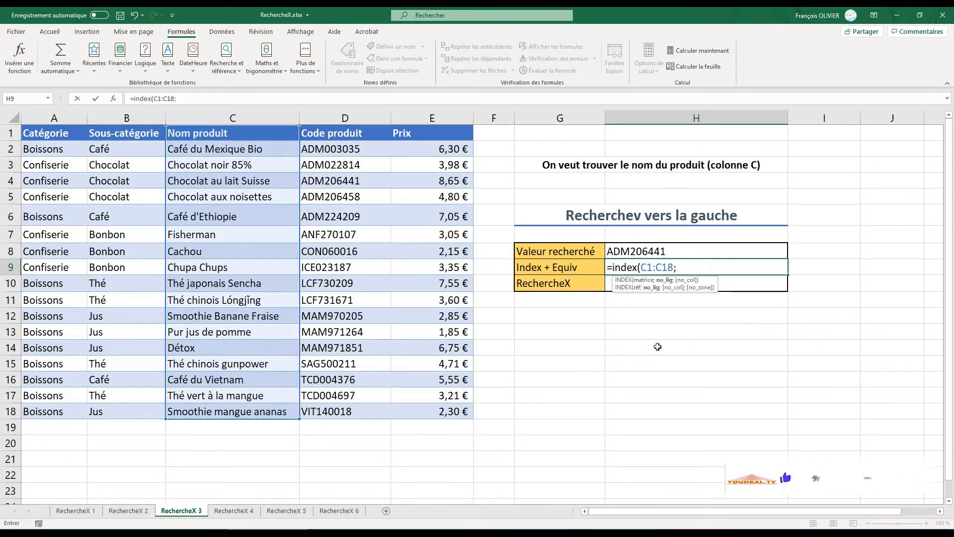
- Complete the INDEX formula with a nested EQUIV that looks up H8 in D1:D18 with match type 0 (exact match), and review the formula
{"action": "type", "text": "equiv"}
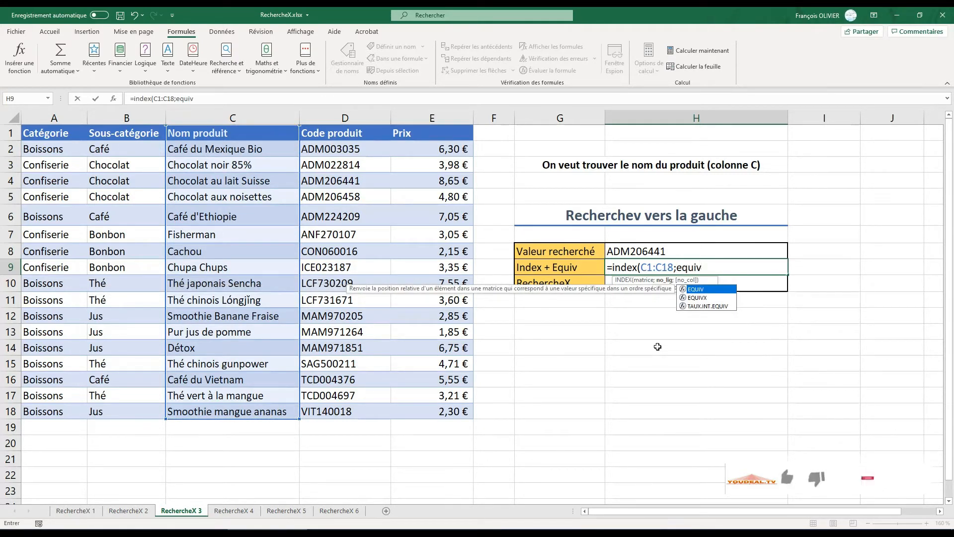
{"action": "type", "text": "("}
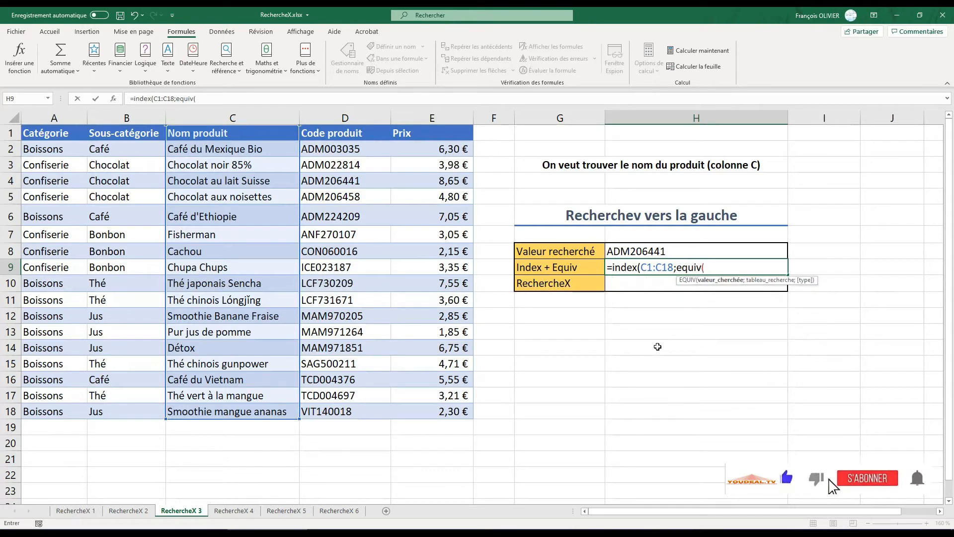
{"action": "left_click", "coordinate": [661, 251]}
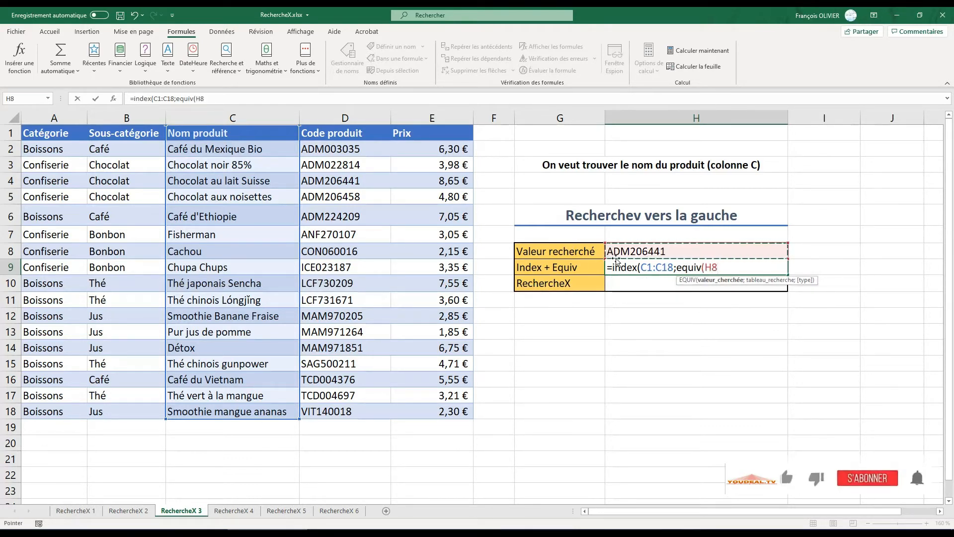
{"action": "type", "text": ";"}
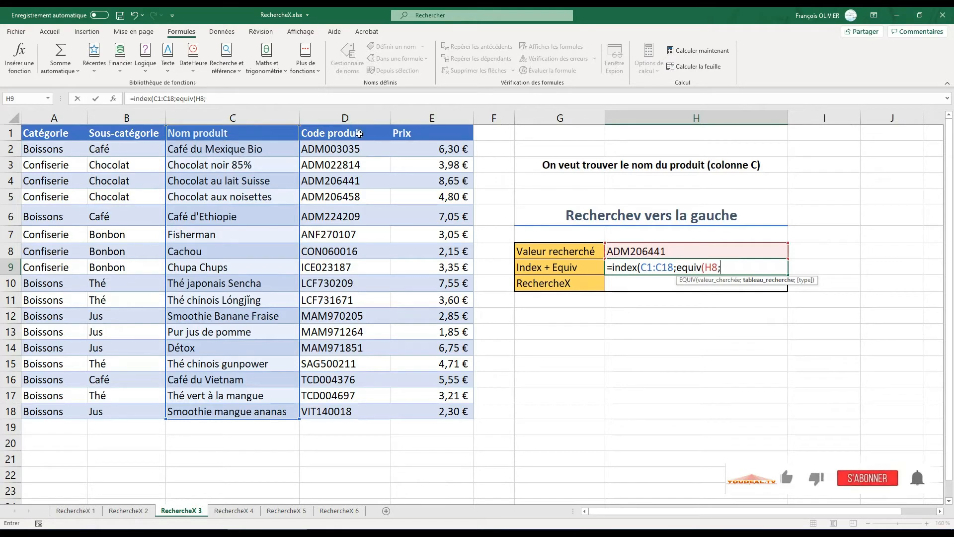
{"action": "left_click_drag", "start_coordinate": [359, 134], "coordinate": [352, 405]}
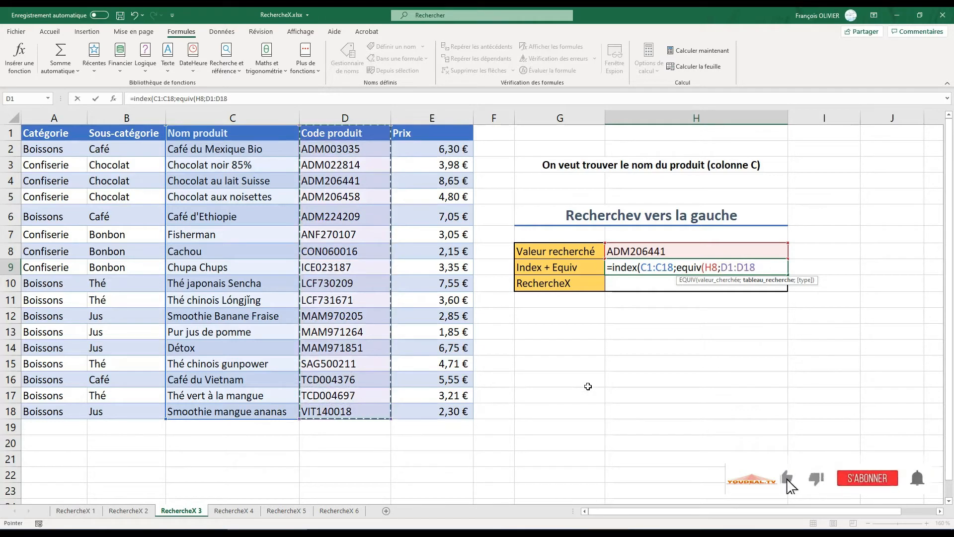
{"action": "type", "text": ";"}
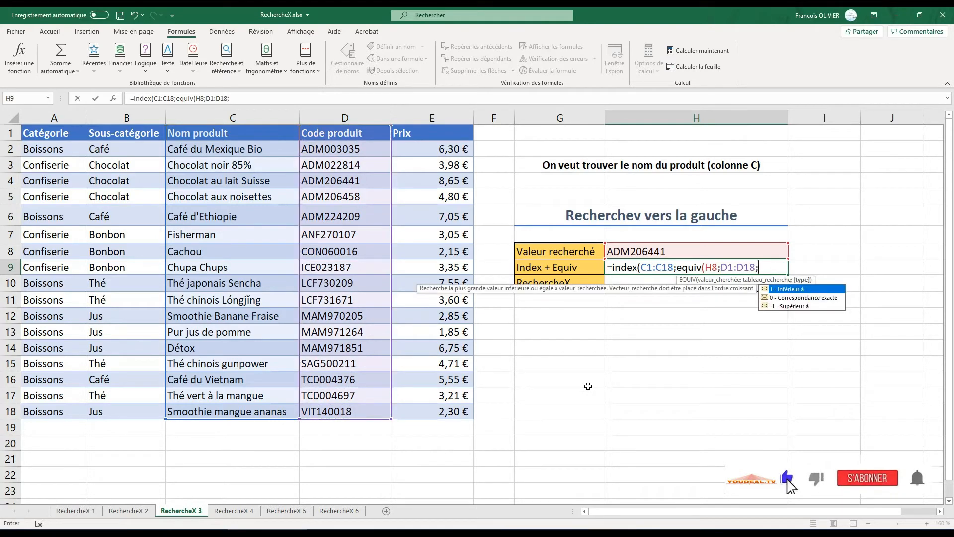
{"action": "left_click", "coordinate": [796, 298]}
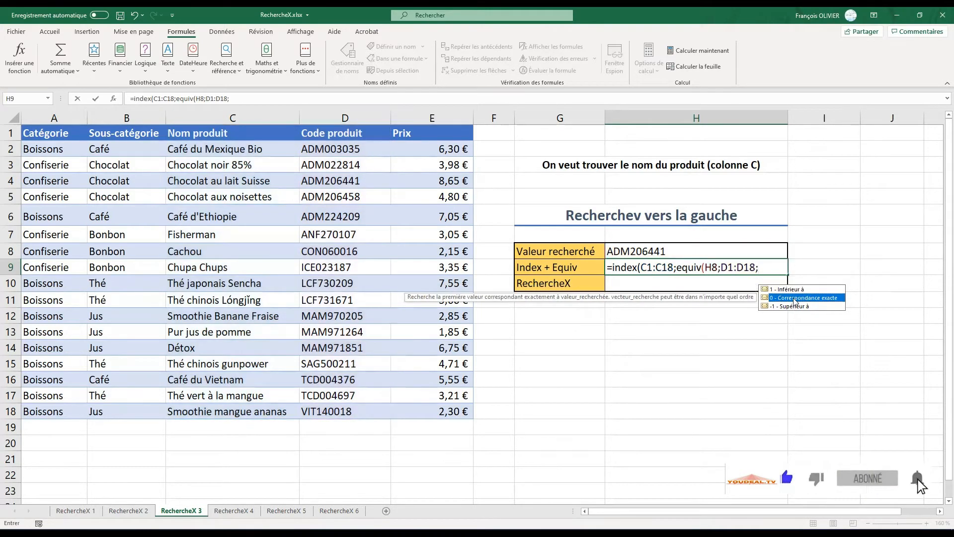
{"action": "double_click", "coordinate": [794, 298]}
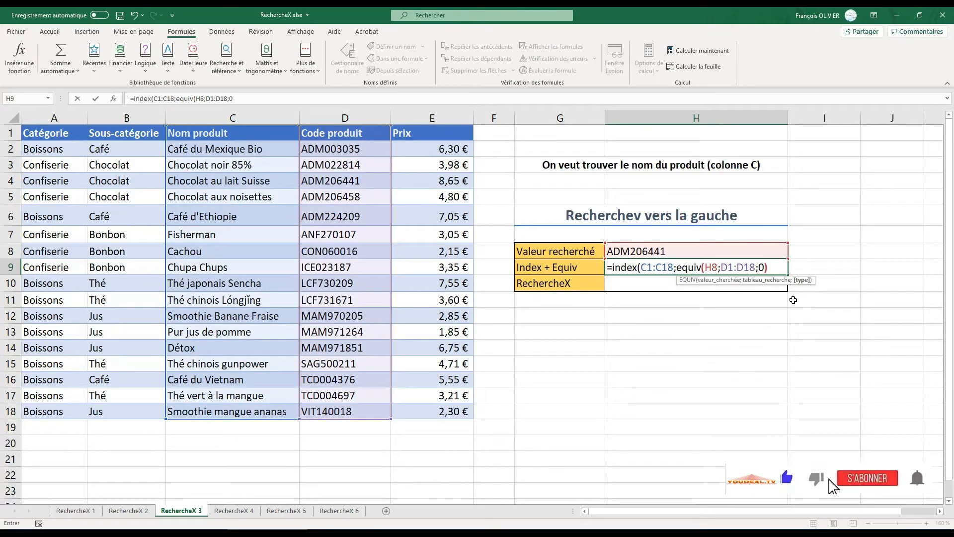
{"action": "type", "text": ")"}
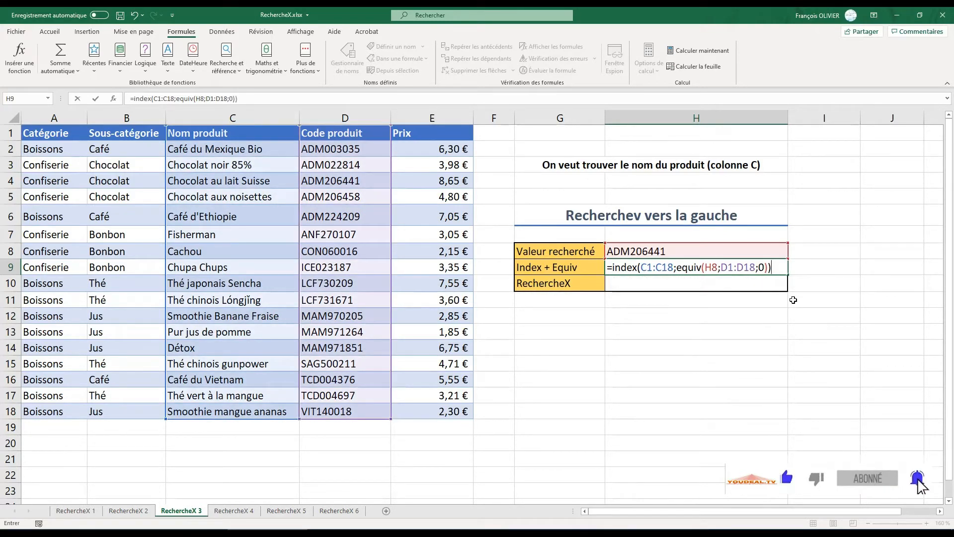
{"action": "key", "text": "Return"}
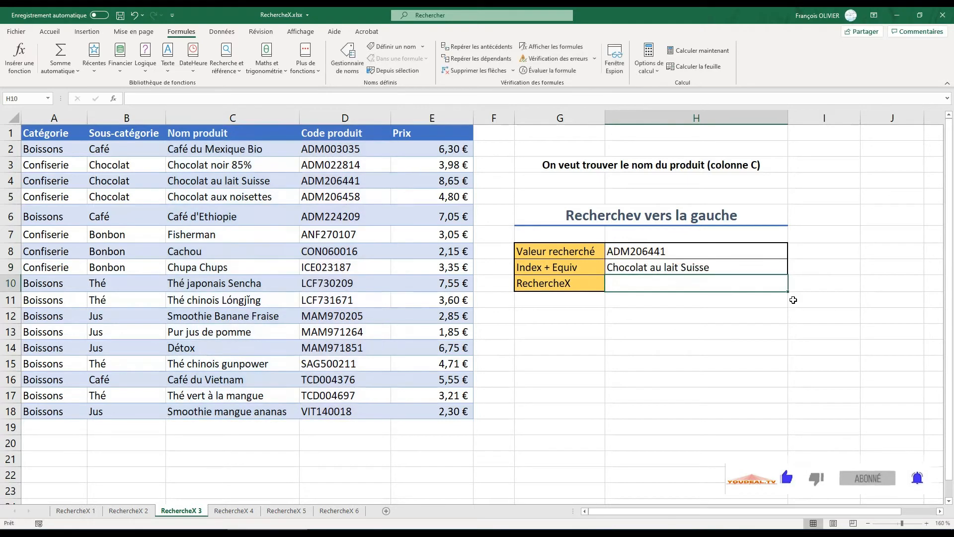
{"action": "left_click", "coordinate": [718, 269]}
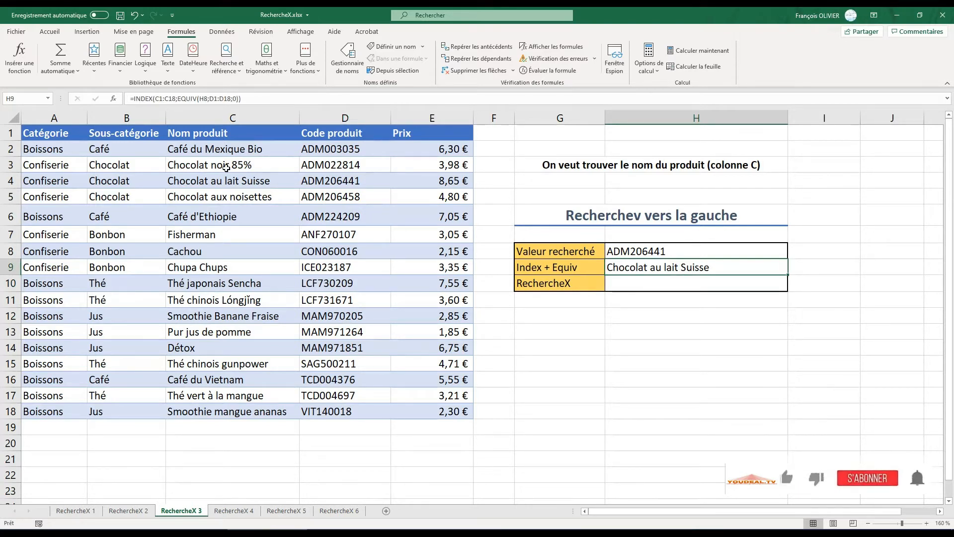
- Start a RECHERCHEX formula in cell H10 and open its function arguments
{"action": "left_click", "coordinate": [627, 281]}
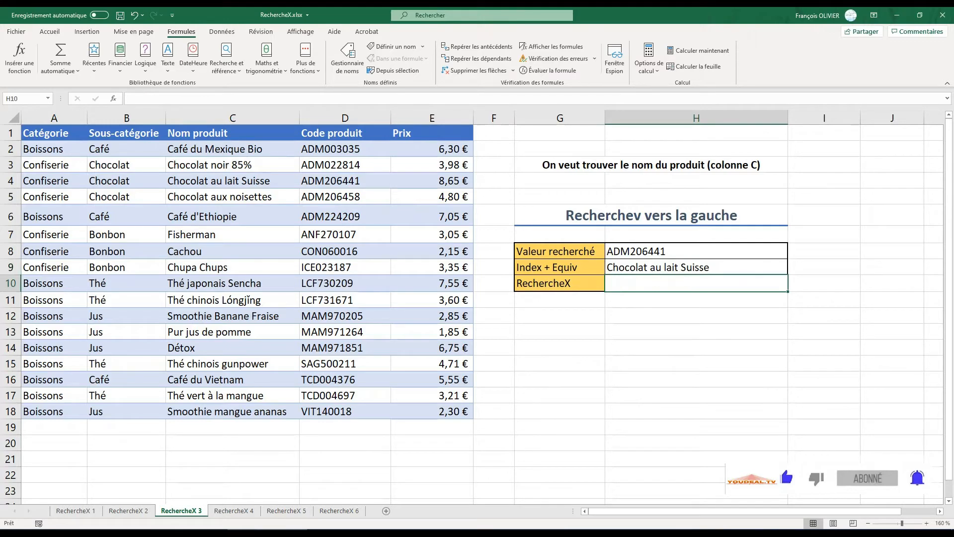
{"action": "type", "text": "="}
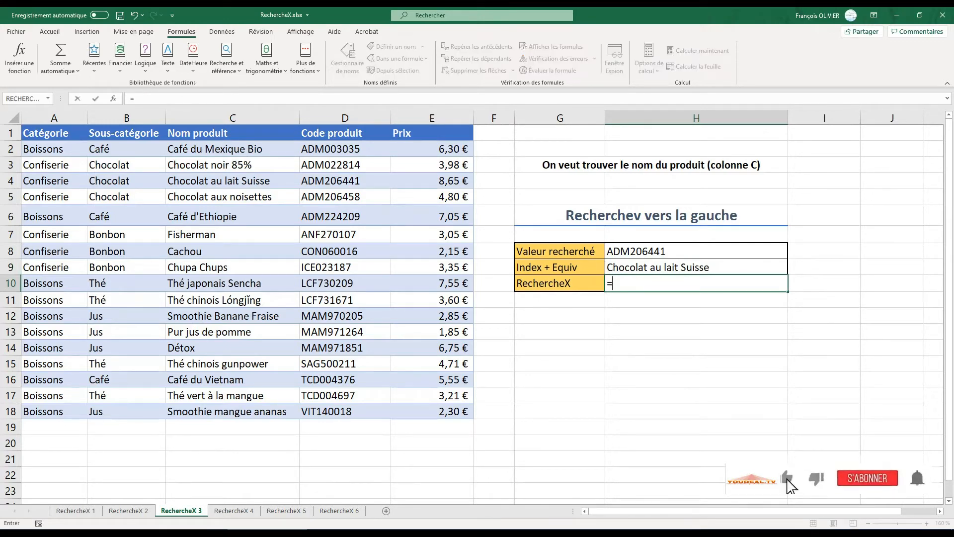
{"action": "type", "text": "reche"}
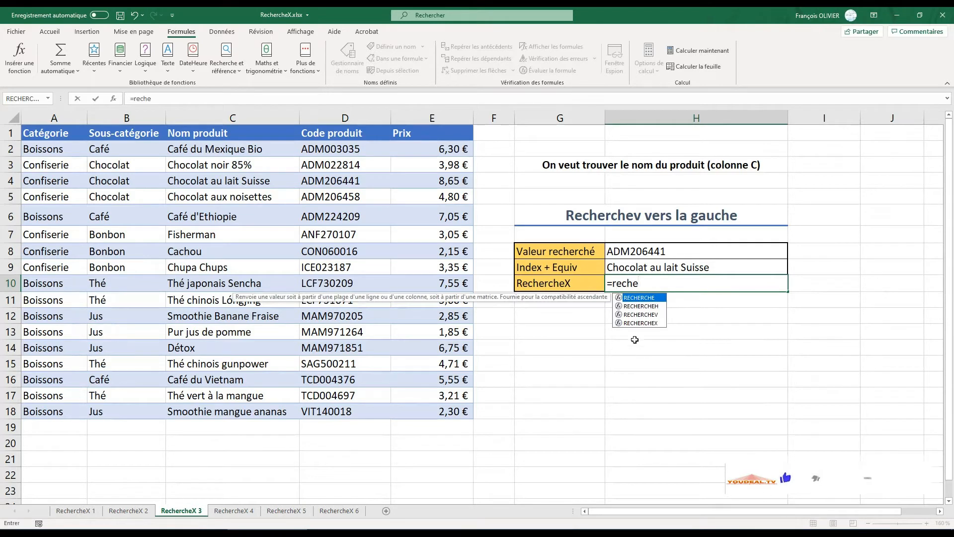
{"action": "double_click", "coordinate": [641, 323]}
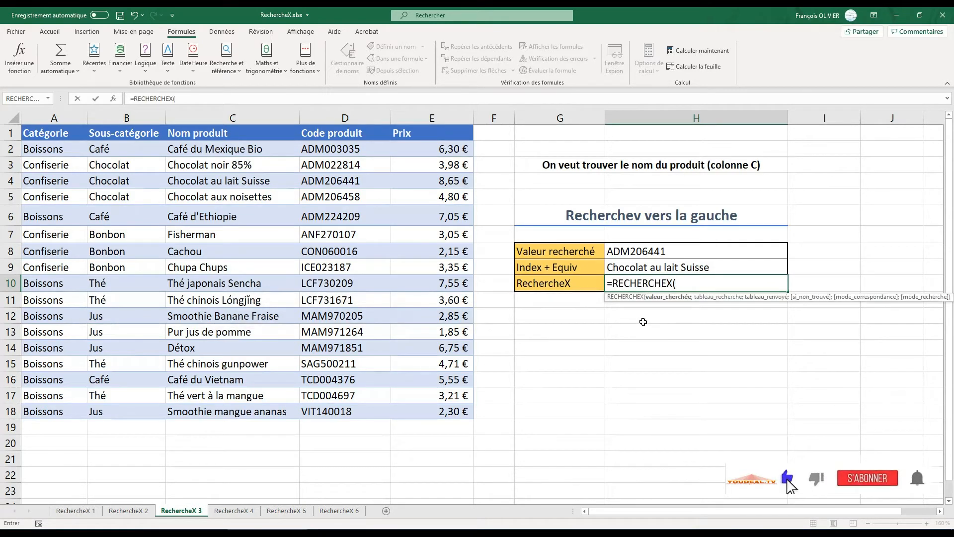
{"action": "left_click", "coordinate": [114, 99]}
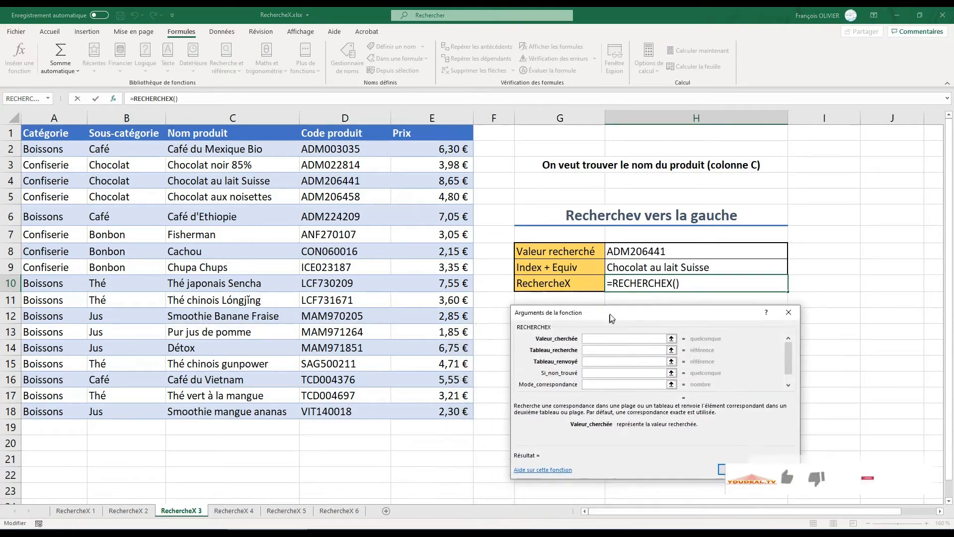
- Complete the RECHERCHEX formula in H10 with lookup value H8, lookup array D1:D18 and return array C1:C18
{"action": "left_click", "coordinate": [634, 252]}
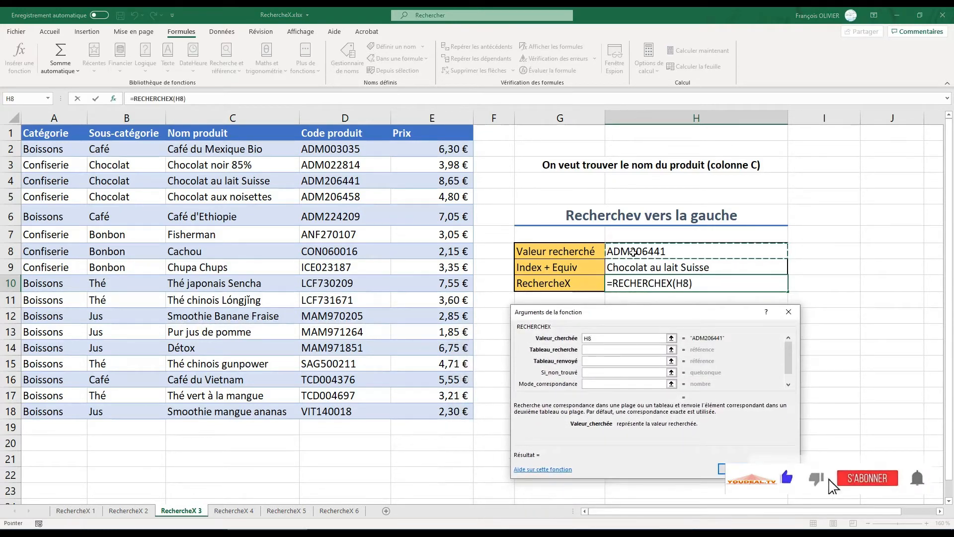
{"action": "key", "text": "Tab"}
{"action": "left_click_drag", "start_coordinate": [351, 135], "coordinate": [346, 297]}
{"action": "left_click_drag", "start_coordinate": [349, 386], "coordinate": [348, 416]}
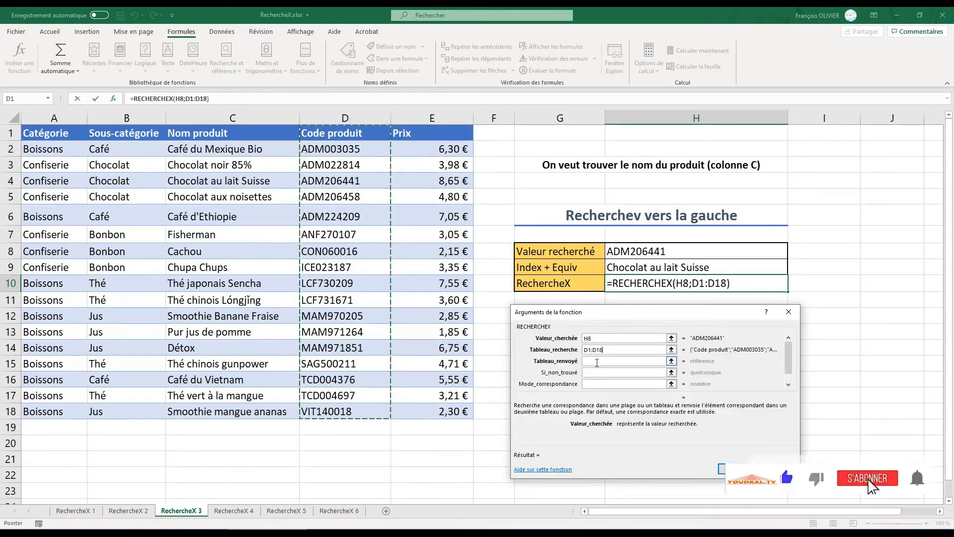
{"action": "left_click", "coordinate": [596, 362]}
{"action": "left_click_drag", "start_coordinate": [240, 131], "coordinate": [241, 411]}
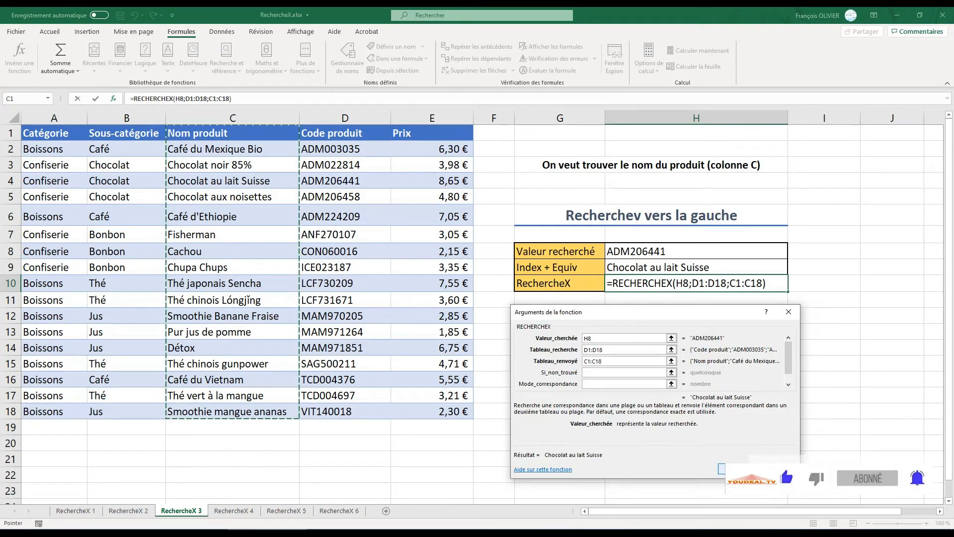
{"action": "key", "text": "Return"}
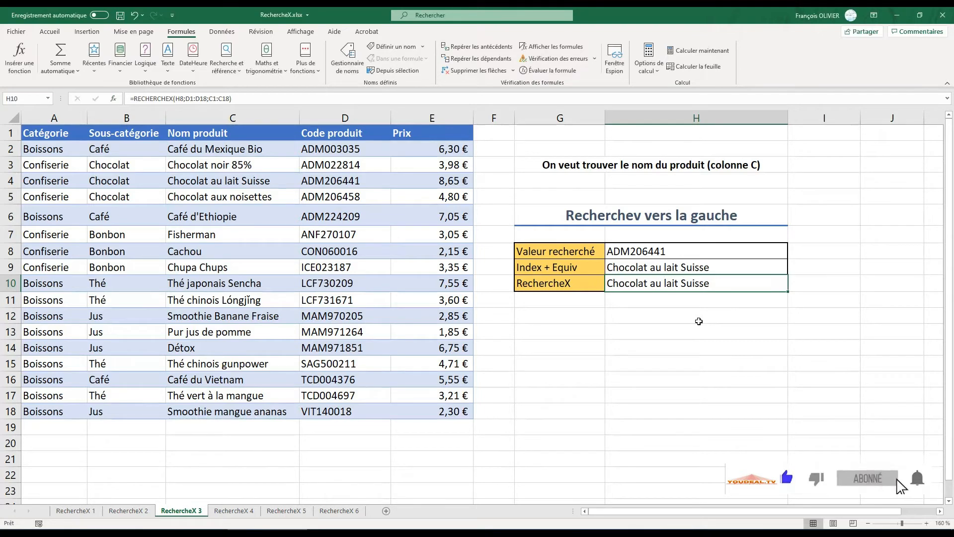
- Display the sheet's formulas to compare INDEX + EQUIV in H9 with RECHERCHEX in H10, and return to showing results
{"action": "left_click", "coordinate": [692, 265]}
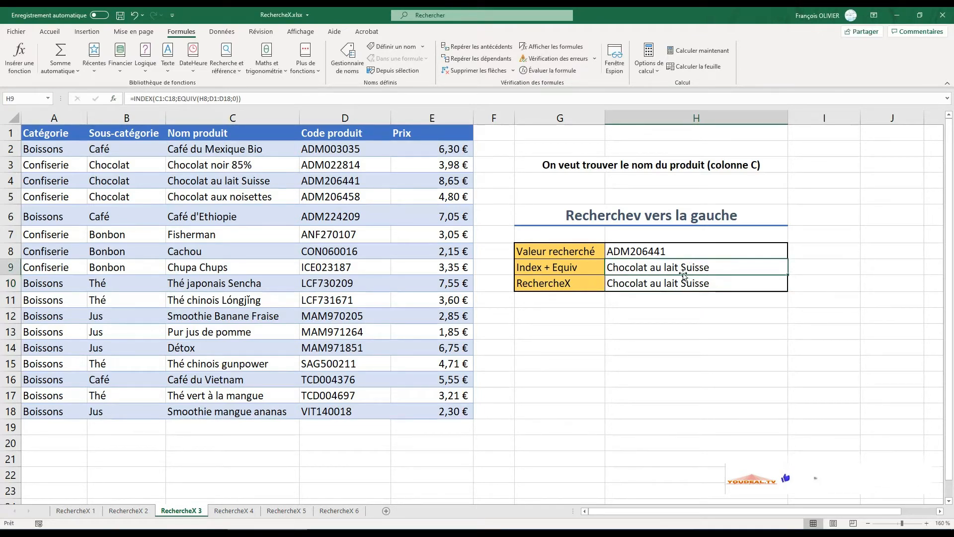
{"action": "left_click", "coordinate": [551, 46]}
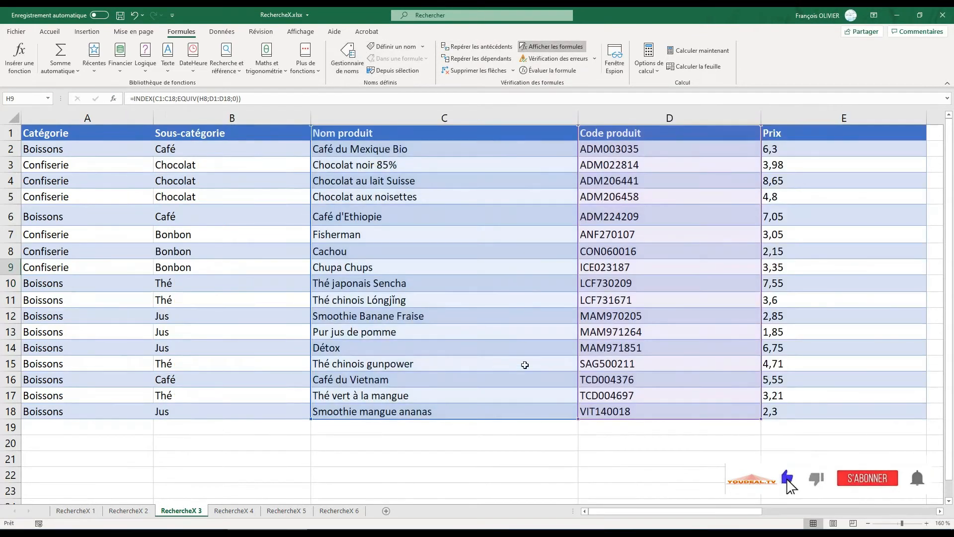
{"action": "left_click_drag", "start_coordinate": [631, 511], "coordinate": [805, 511]}
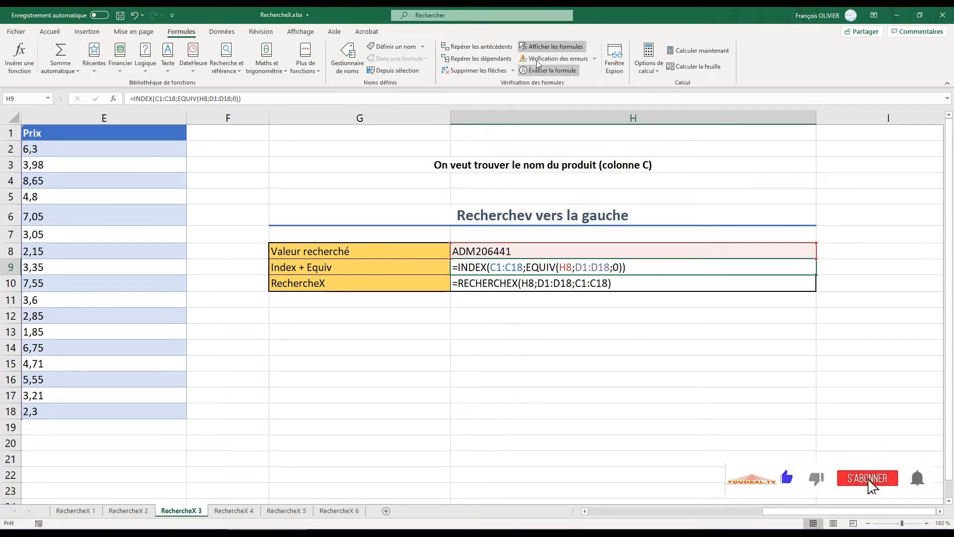
{"action": "left_click", "coordinate": [551, 46]}
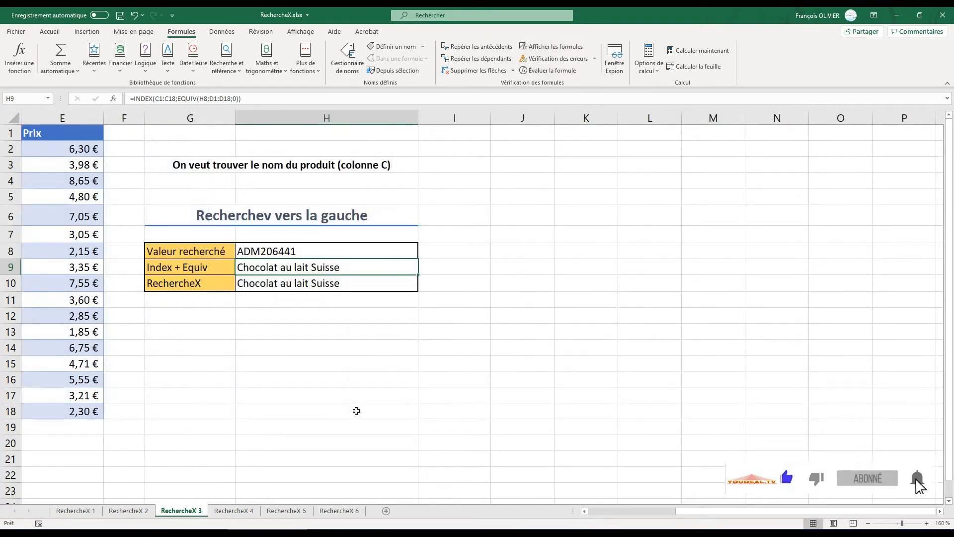
- On the RechercheX 4 sheet, start a RECHERCHEH formula in B12 and open its function arguments
{"action": "left_click", "coordinate": [235, 511]}
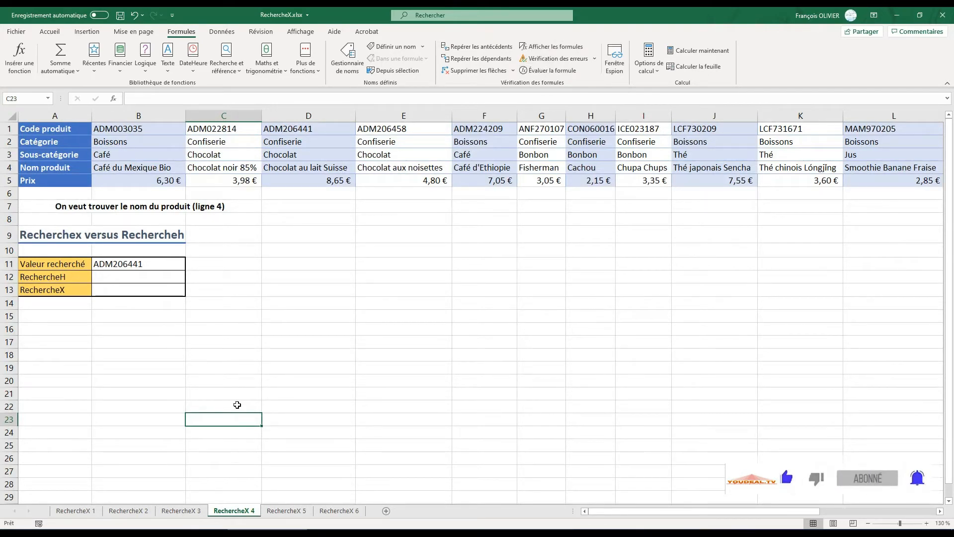
{"action": "left_click", "coordinate": [140, 279]}
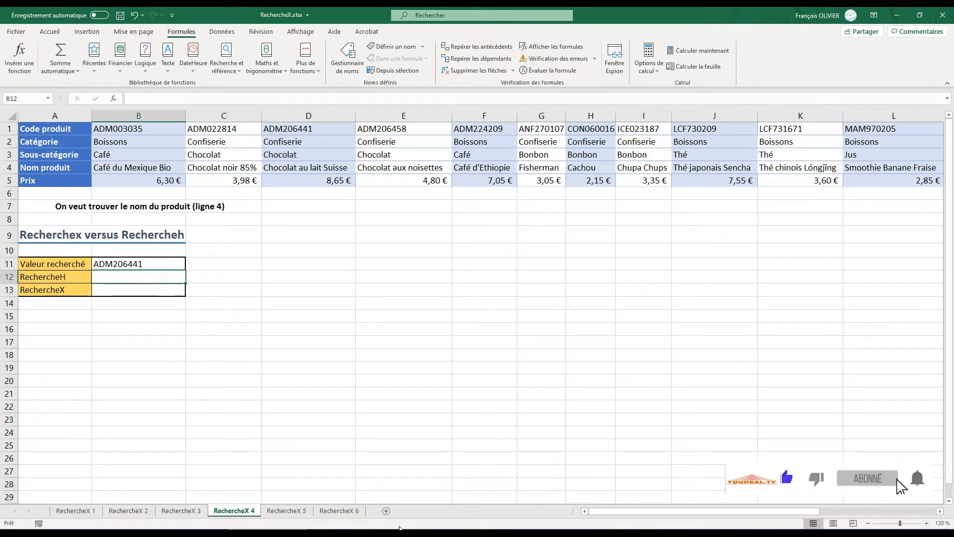
{"action": "type", "text": "="}
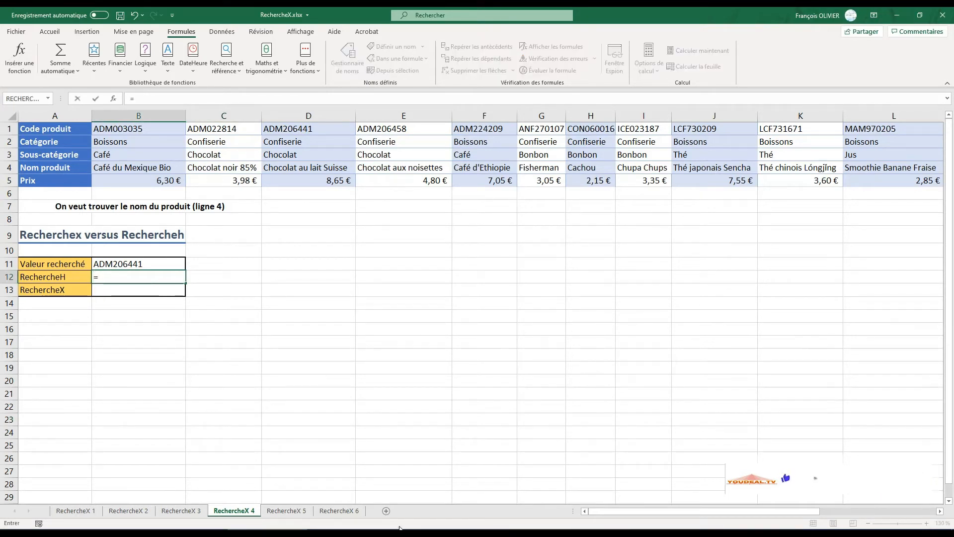
{"action": "type", "text": "rech"}
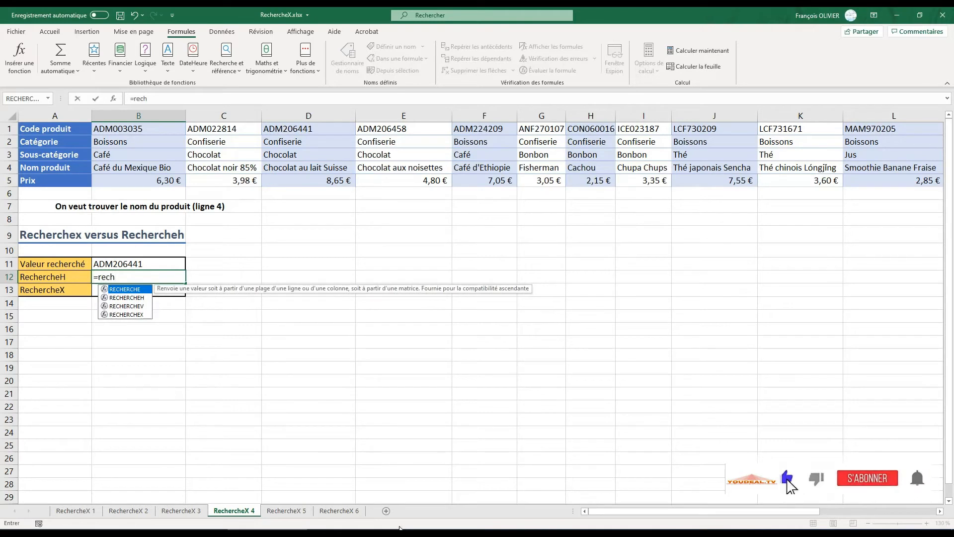
{"action": "left_click", "coordinate": [133, 299]}
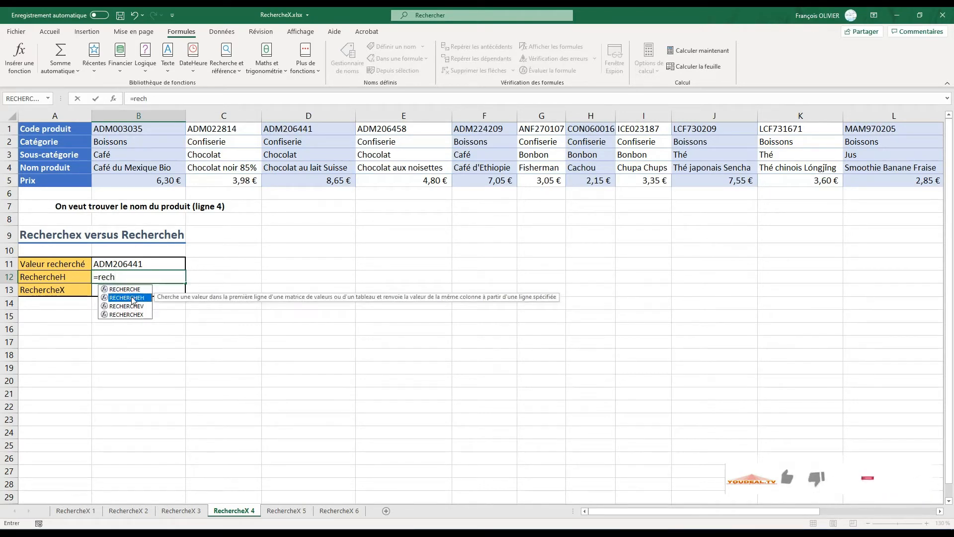
{"action": "double_click", "coordinate": [131, 297]}
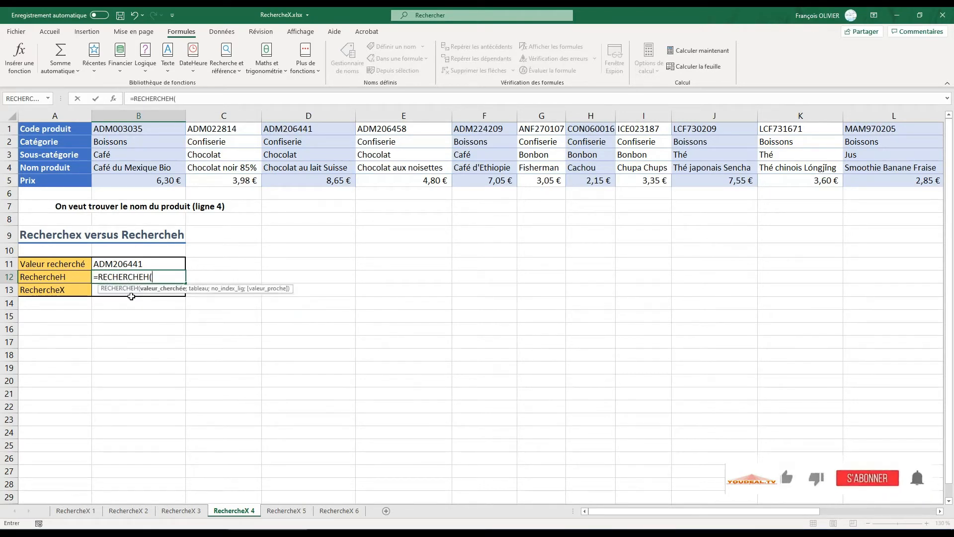
{"action": "left_click", "coordinate": [114, 98]}
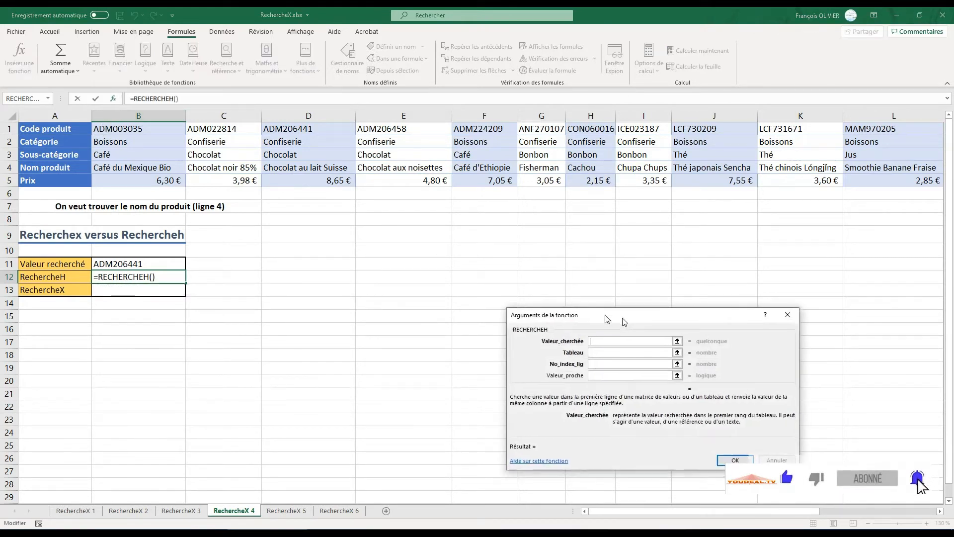
- Complete the RECHERCHEH formula with lookup value B11, table A1:R5, row index 4 and FAUX for an exact match
{"action": "left_click_drag", "start_coordinate": [608, 317], "coordinate": [382, 251]}
{"action": "left_click", "coordinate": [159, 266]}
{"action": "left_click", "coordinate": [385, 290]}
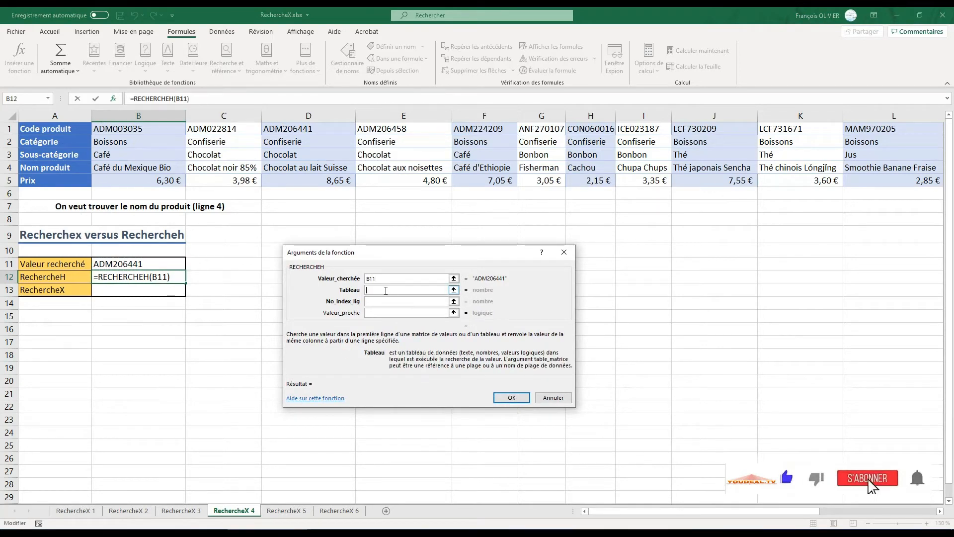
{"action": "left_click_drag", "start_coordinate": [70, 131], "coordinate": [869, 179]}
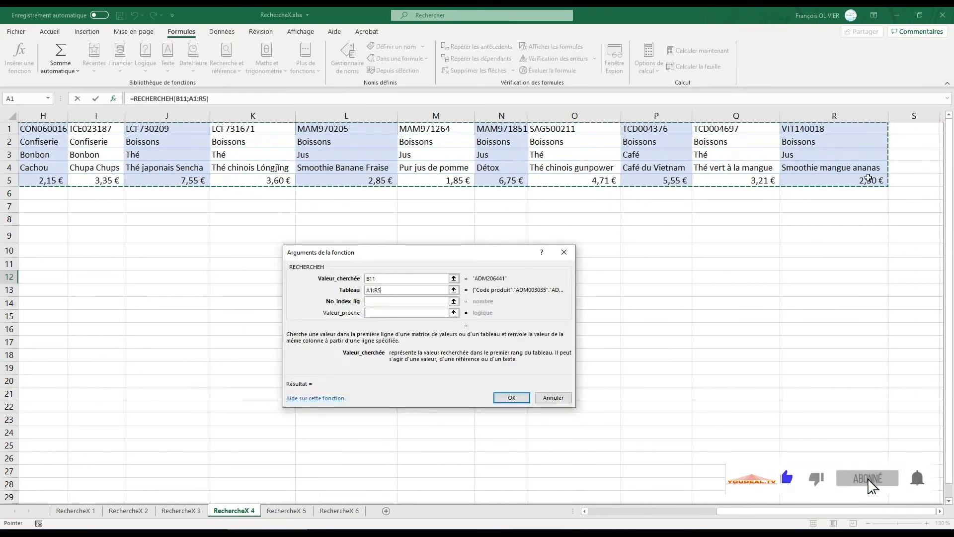
{"action": "left_click", "coordinate": [408, 301]}
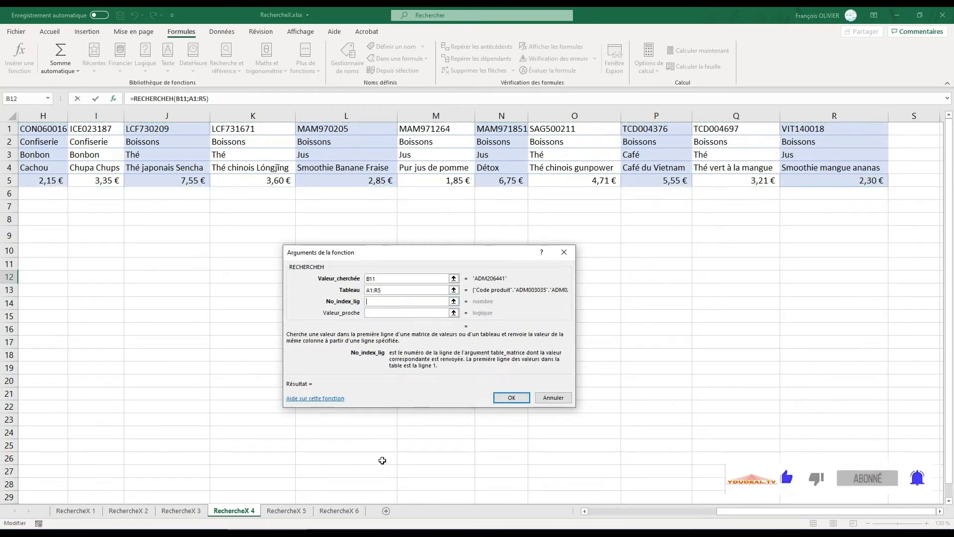
{"action": "left_click_drag", "start_coordinate": [763, 511], "coordinate": [611, 518]}
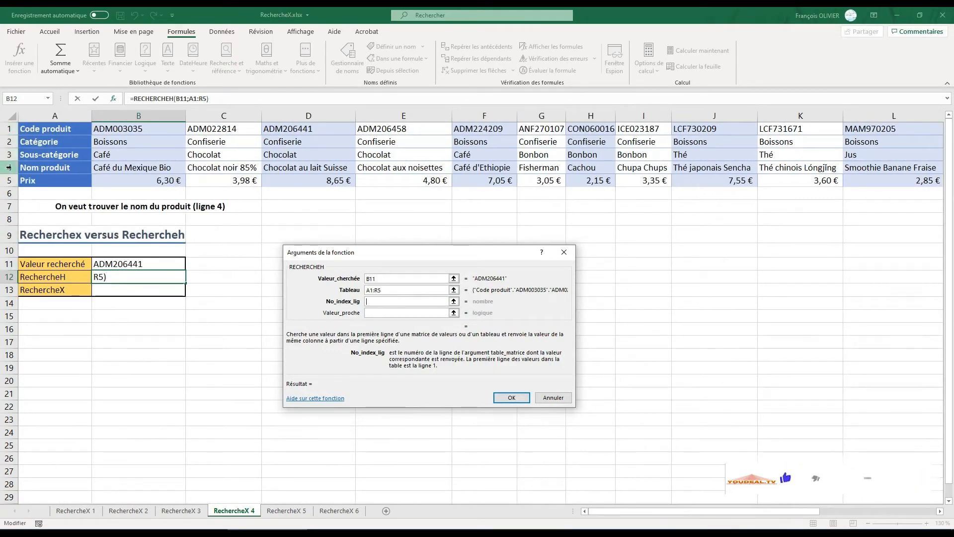
{"action": "type", "text": "4"}
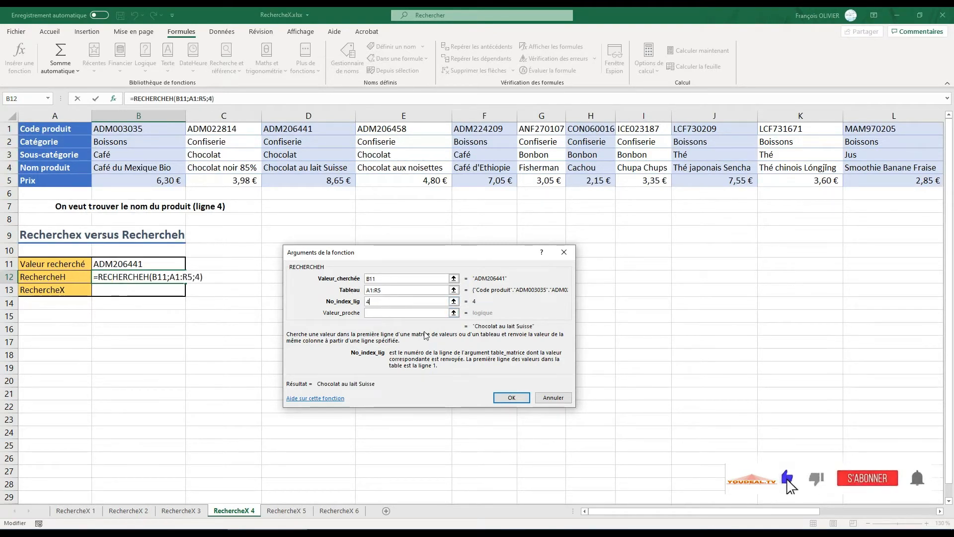
{"action": "left_click", "coordinate": [418, 314]}
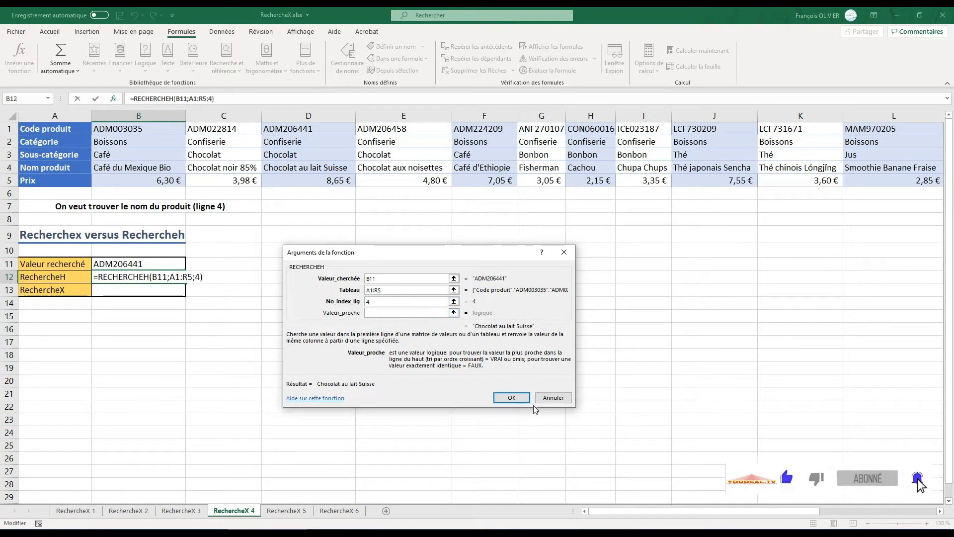
{"action": "type", "text": "faux"}
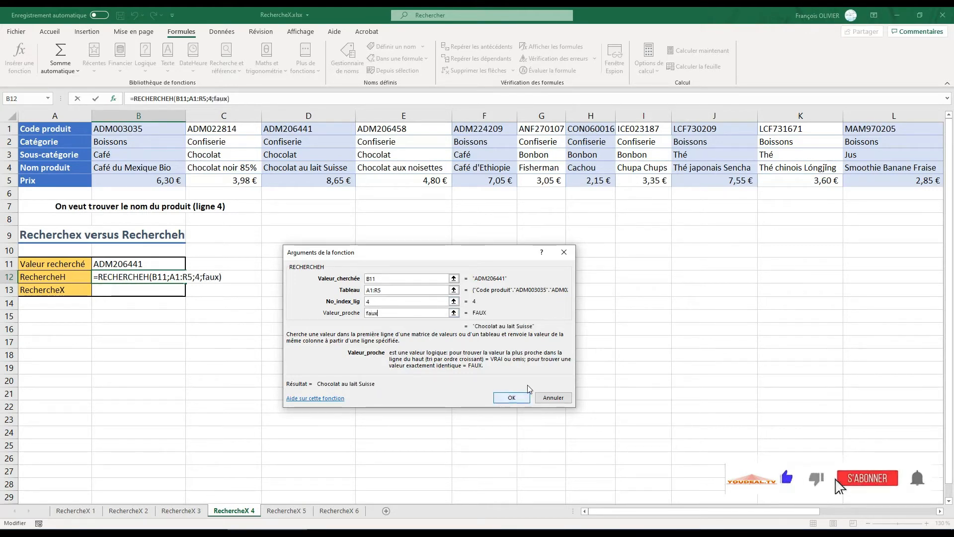
{"action": "left_click", "coordinate": [507, 399]}
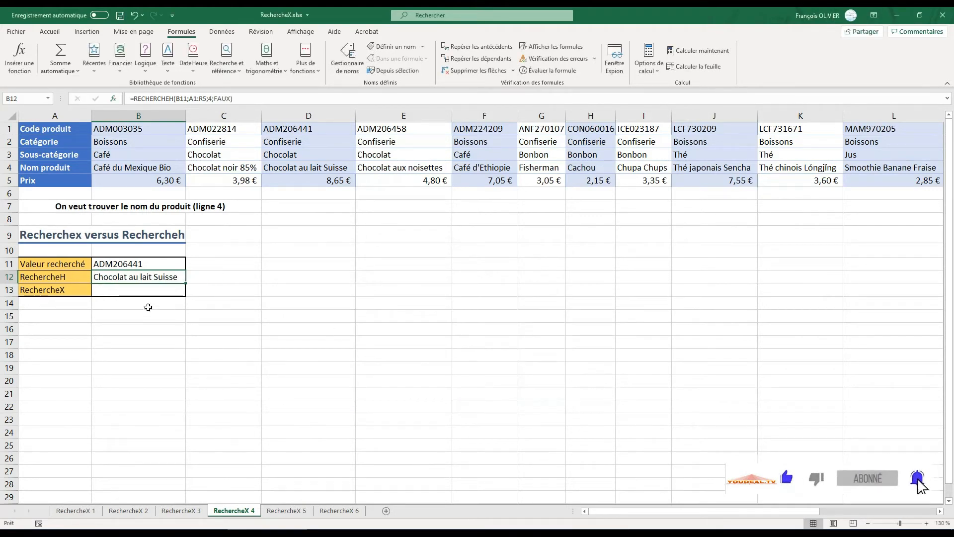
- Start a RECHERCHEX formula in cell B13 and open its function arguments
{"action": "left_click", "coordinate": [125, 293]}
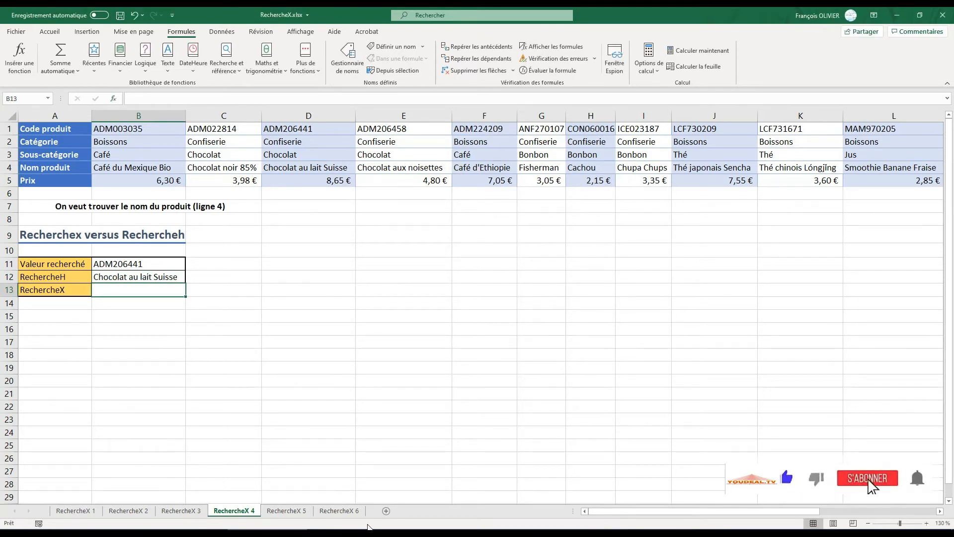
{"action": "type", "text": "="}
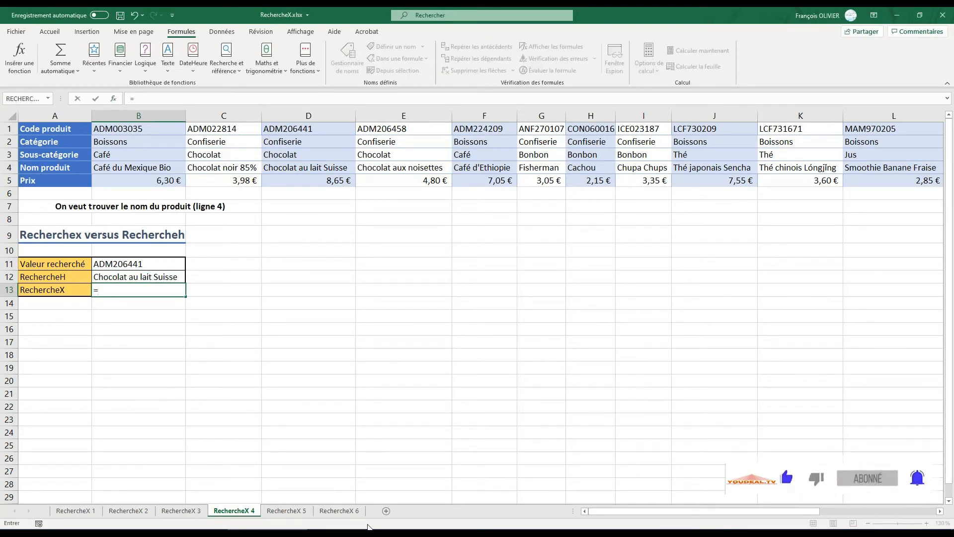
{"action": "type", "text": "reche"}
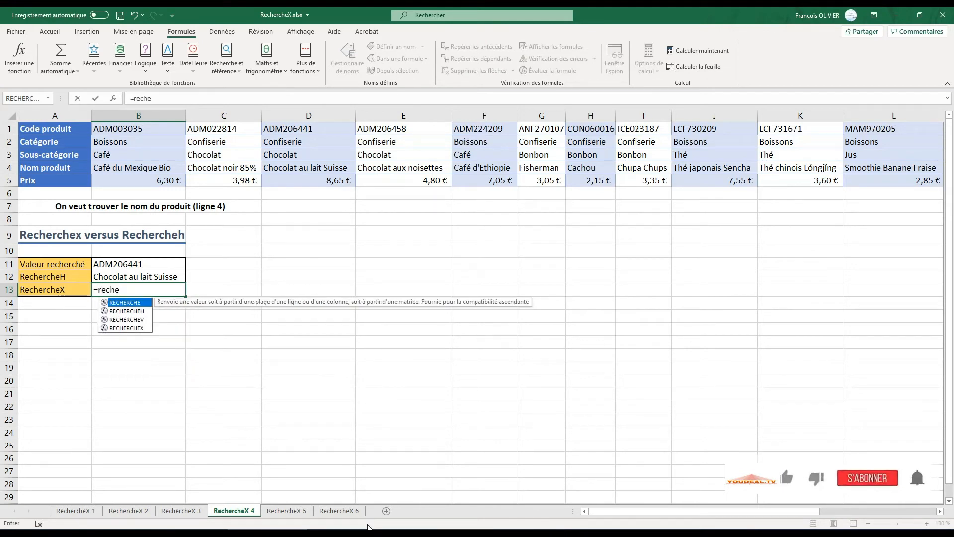
{"action": "double_click", "coordinate": [137, 328]}
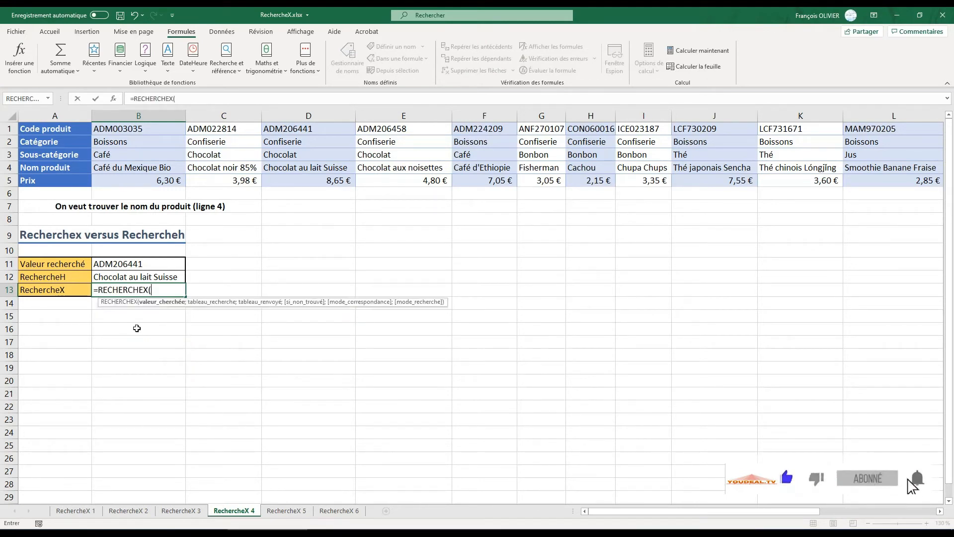
{"action": "left_click", "coordinate": [115, 99]}
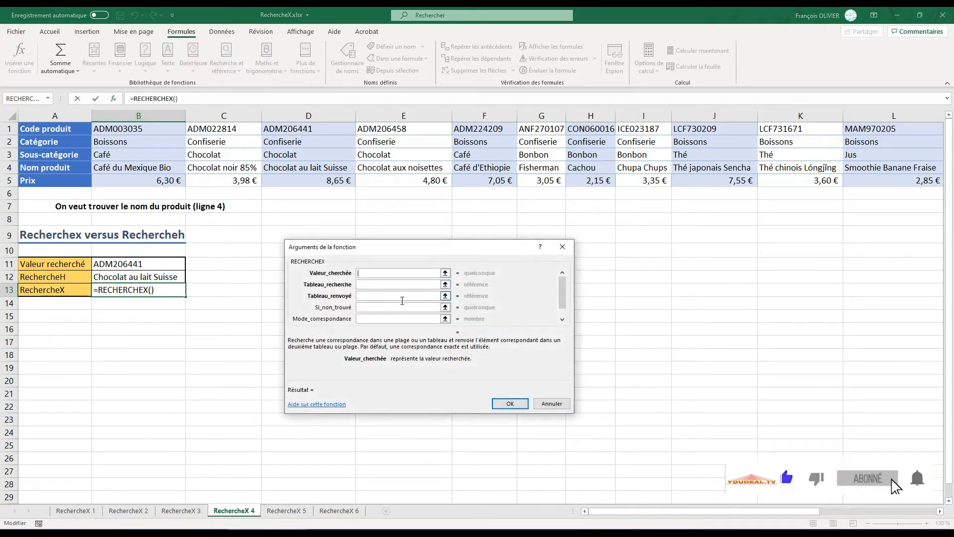
- Complete the RECHERCHEX formula in B13 with lookup value B11, lookup array A1:R1 and return array A4:R4
{"action": "left_click", "coordinate": [99, 264]}
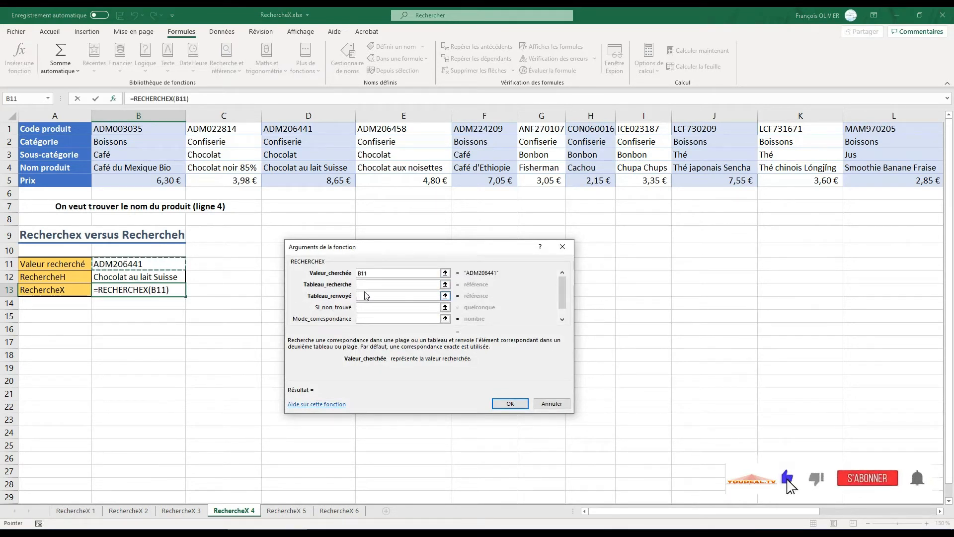
{"action": "key", "text": "Tab"}
{"action": "left_click_drag", "start_coordinate": [75, 131], "coordinate": [865, 130]}
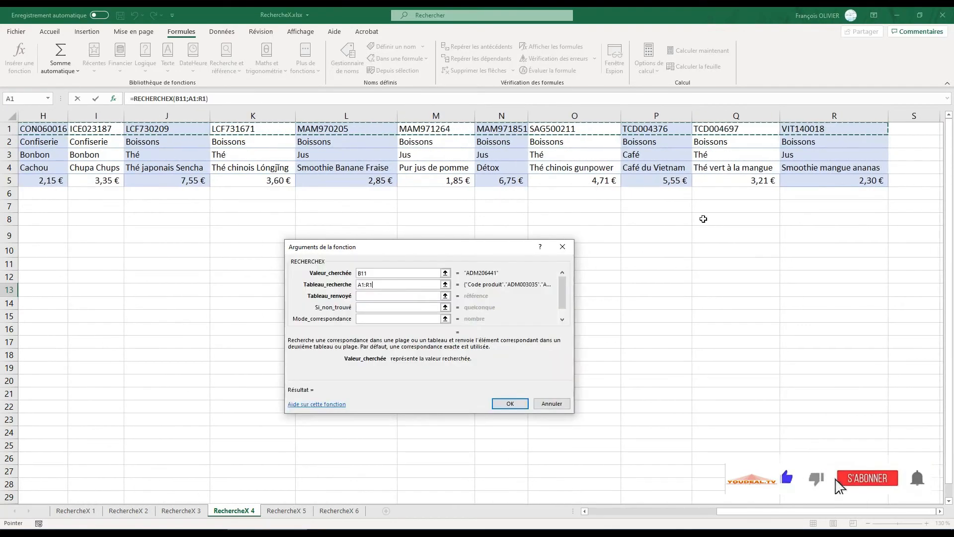
{"action": "key", "text": "Tab"}
{"action": "left_click_drag", "start_coordinate": [729, 513], "coordinate": [597, 513]}
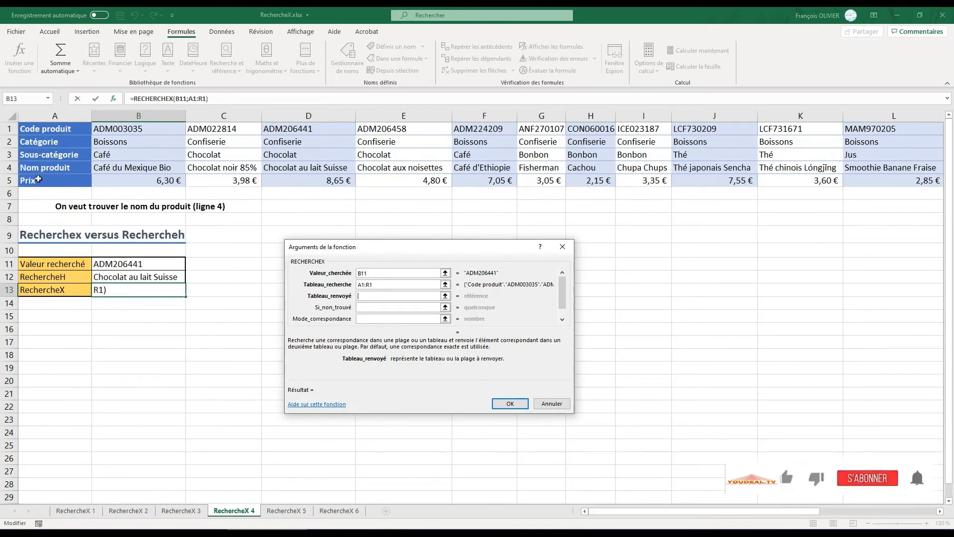
{"action": "left_click_drag", "start_coordinate": [39, 169], "coordinate": [854, 167]}
{"action": "left_click", "coordinate": [504, 405]}
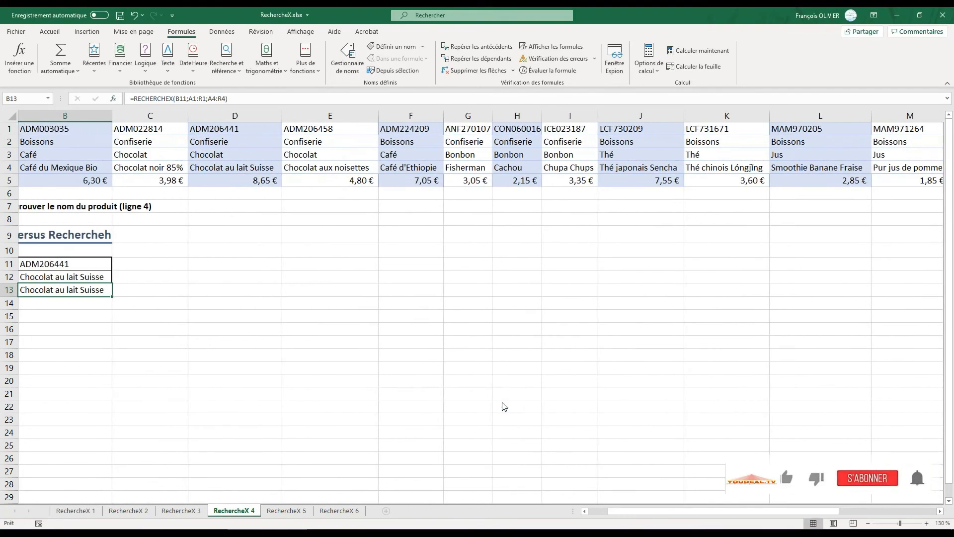
{"action": "scroll", "coordinate": [199, 348], "scroll_direction": "left", "scroll_amount": 1}
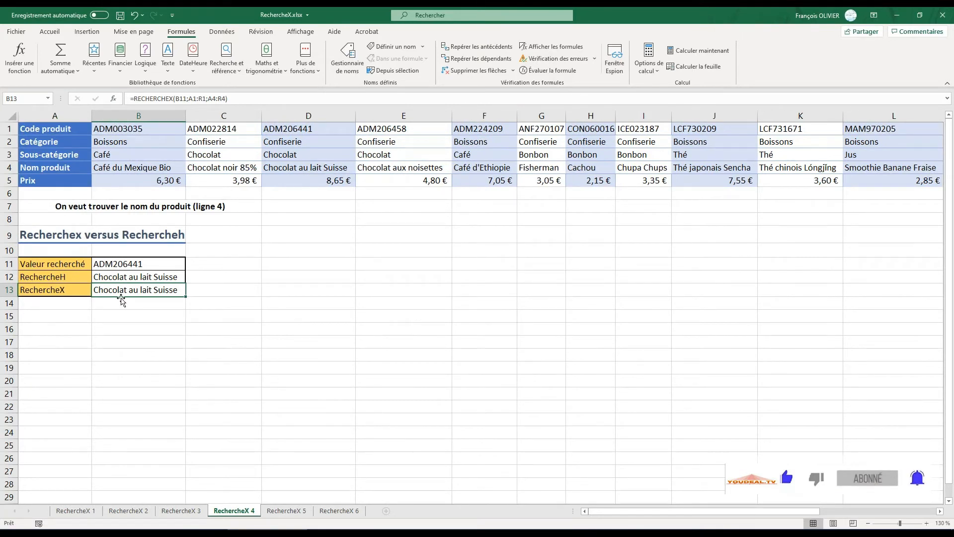
- Display the formulas on the RechercheX 4 sheet to compare RECHERCHEH in B12 with RECHERCHEX in B13, and return to showing results
{"action": "left_click", "coordinate": [550, 46]}
{"action": "left_click", "coordinate": [308, 329]}
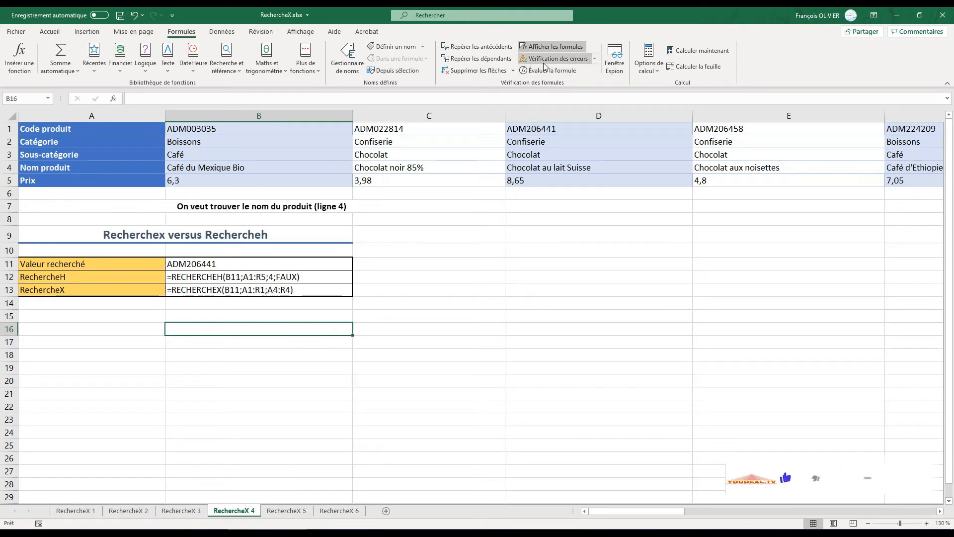
{"action": "left_click", "coordinate": [549, 46]}
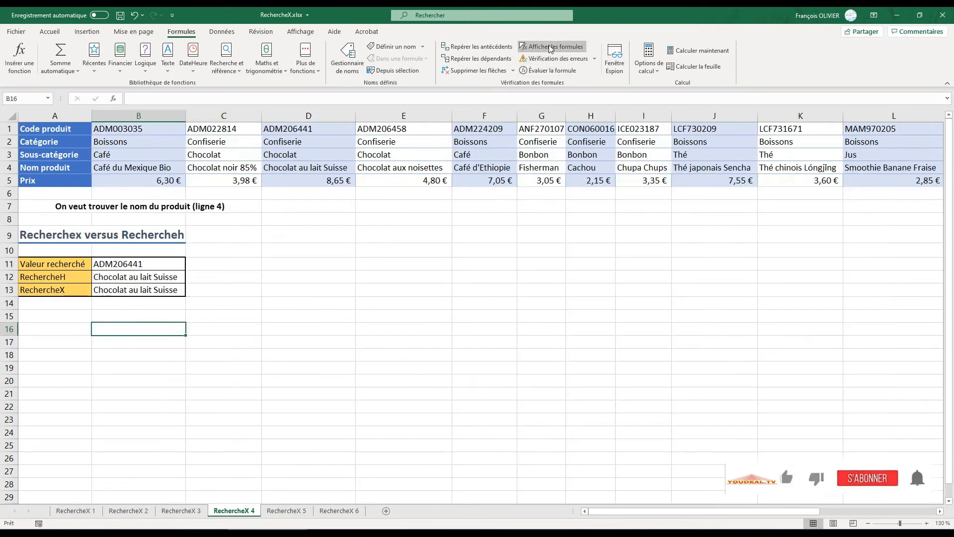
- On the RechercheX 5 sheet, enter 50 in cell H2 as the maximum quantity without fees
{"action": "left_click", "coordinate": [303, 511]}
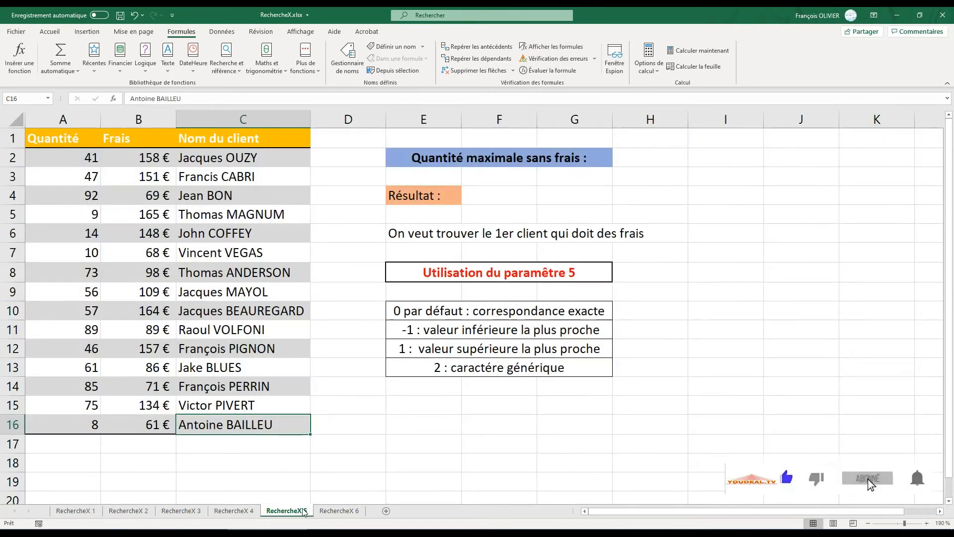
{"action": "left_click", "coordinate": [457, 423]}
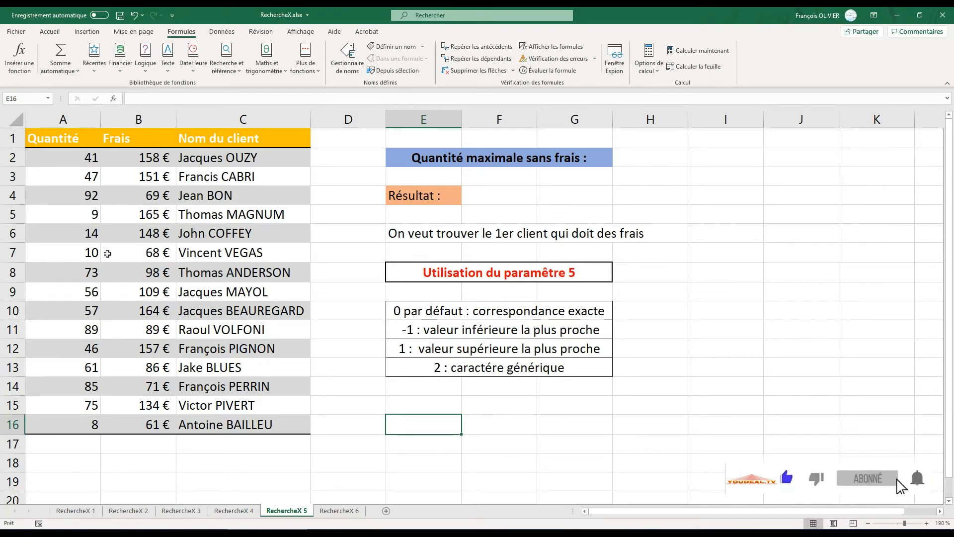
{"action": "left_click", "coordinate": [638, 158]}
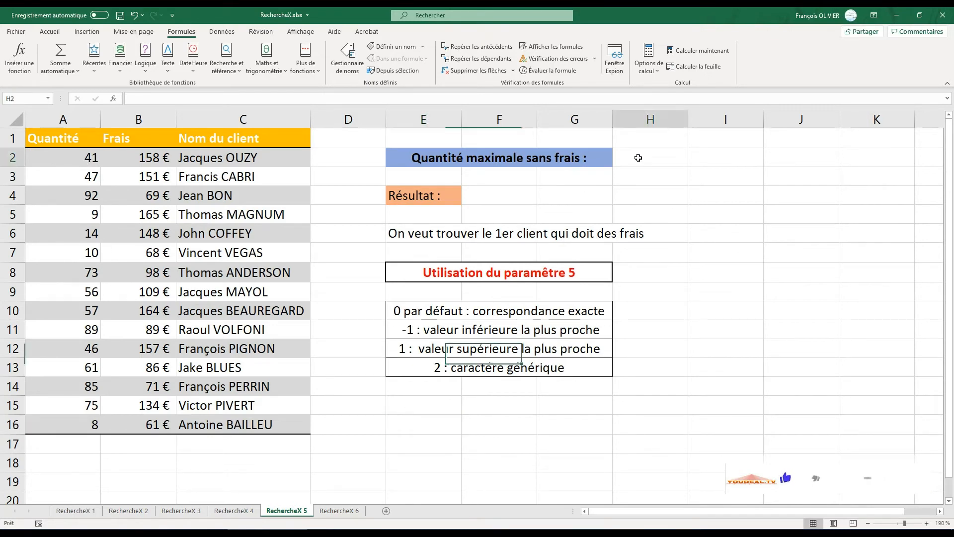
{"action": "type", "text": "50"}
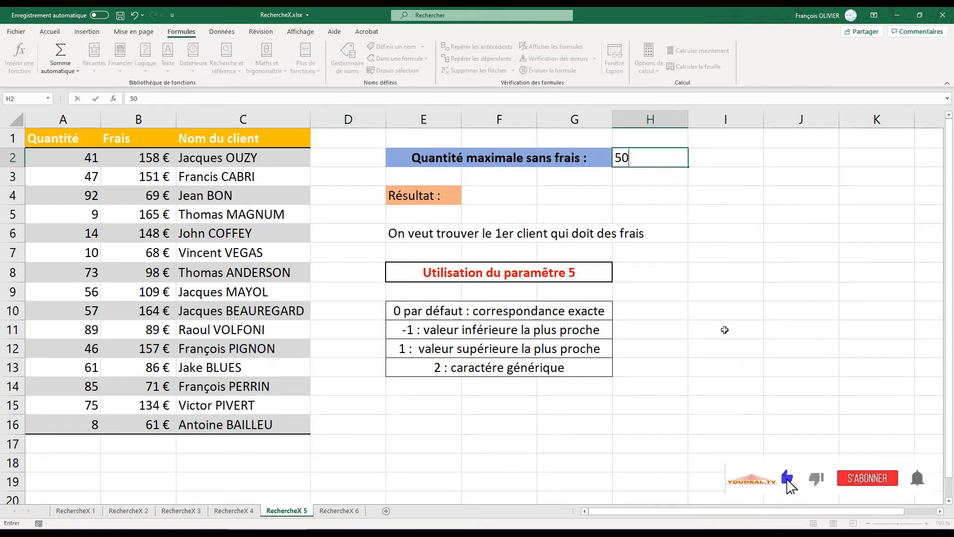
{"action": "key", "text": "Return"}
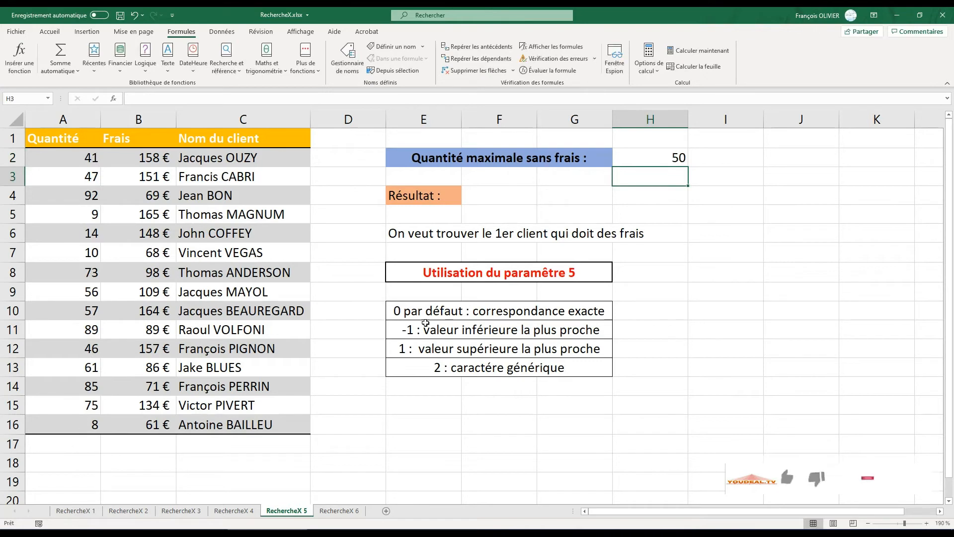
- Start a RECHERCHEX formula in result cell F4 and open its function arguments
{"action": "left_click", "coordinate": [501, 191]}
{"action": "type", "text": "=reche"}
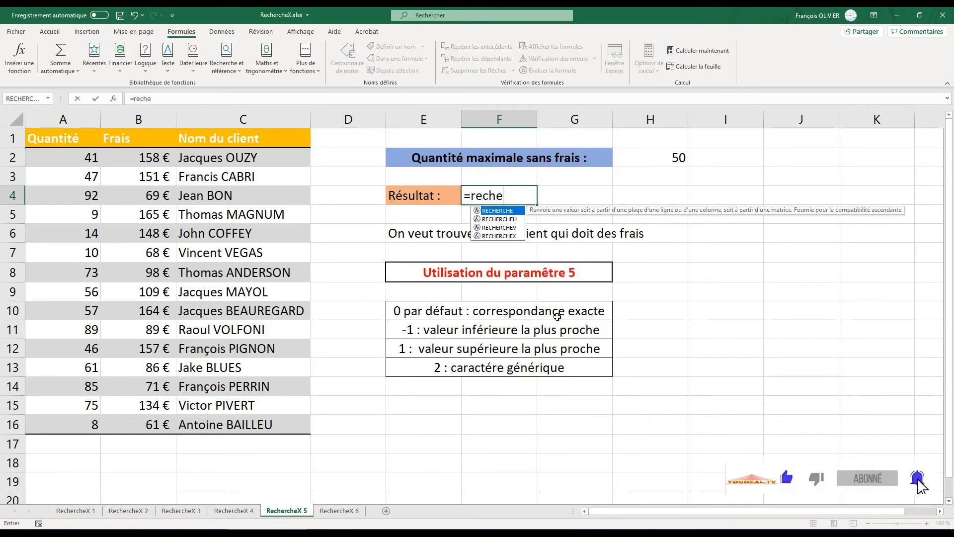
{"action": "double_click", "coordinate": [504, 236]}
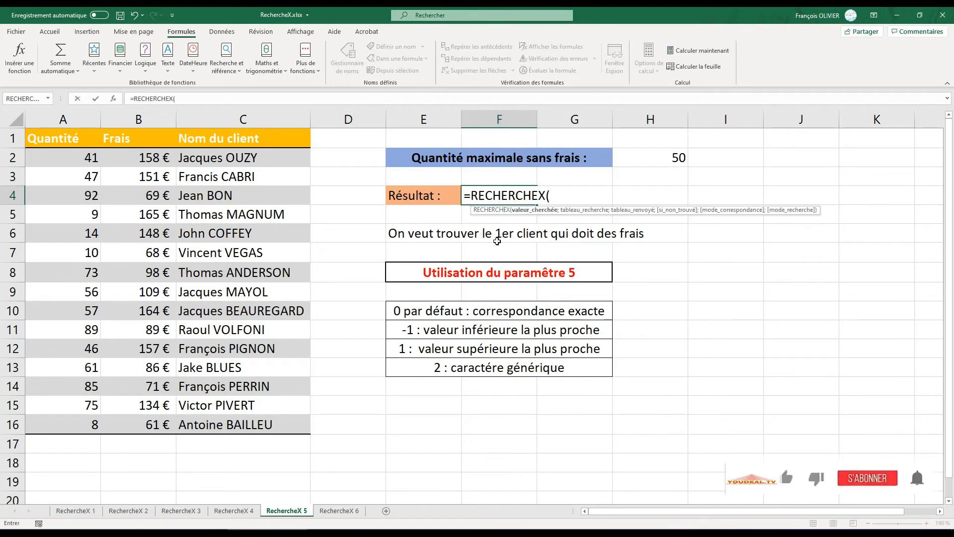
{"action": "left_click", "coordinate": [113, 99]}
{"action": "left_click_drag", "start_coordinate": [408, 252], "coordinate": [726, 206]}
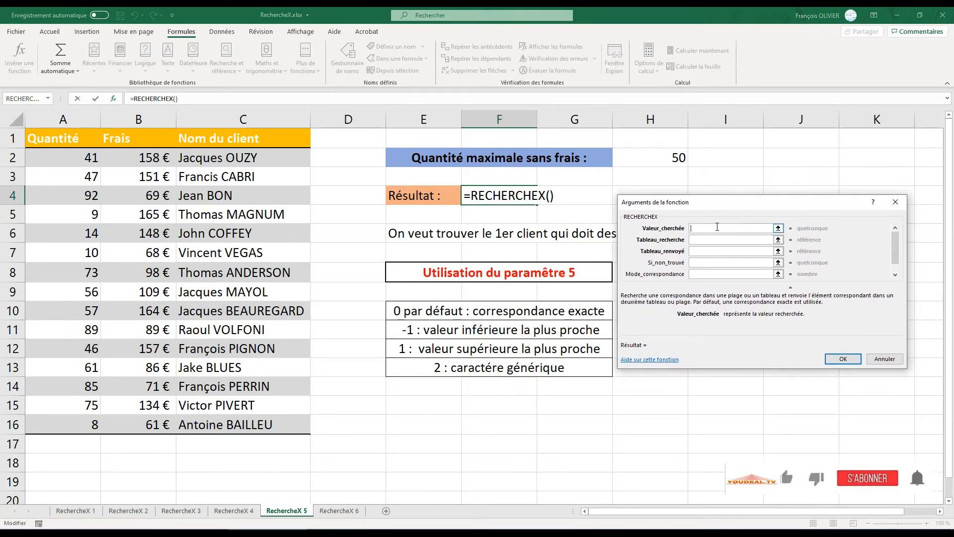
- Fill in the RECHERCHEX arguments with lookup value H2, lookup array A1:A16 and return array C1:C16
{"action": "left_click", "coordinate": [678, 158]}
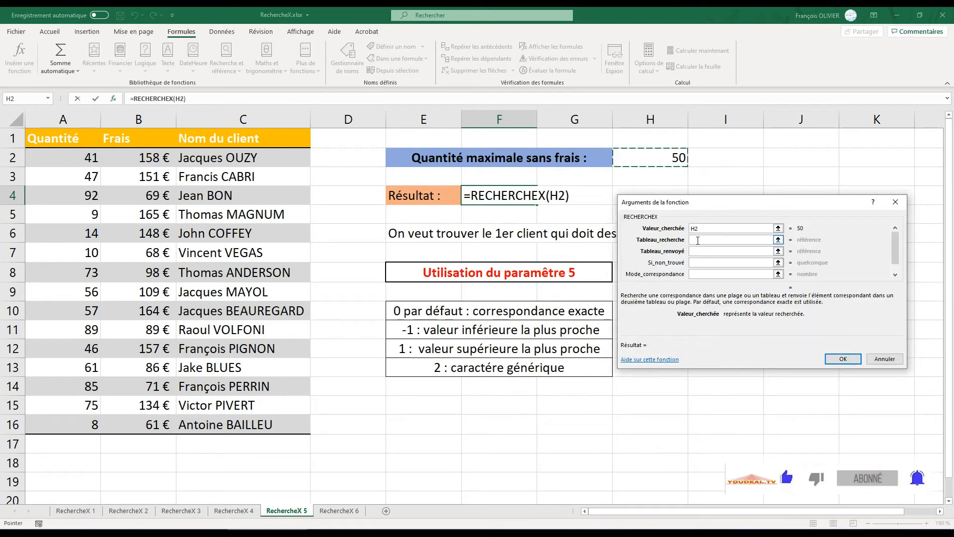
{"action": "left_click", "coordinate": [698, 241]}
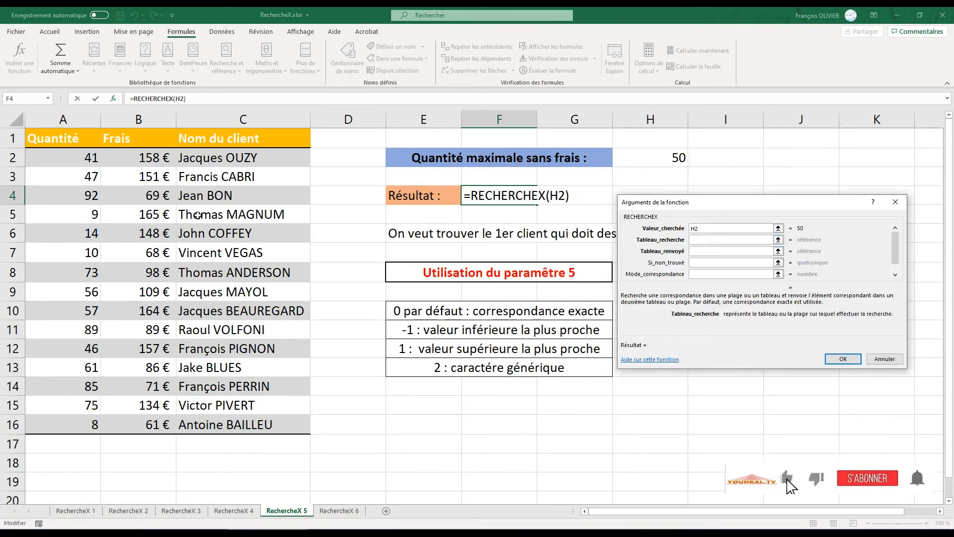
{"action": "left_click", "coordinate": [78, 136]}
{"action": "left_click_drag", "start_coordinate": [78, 135], "coordinate": [88, 422]}
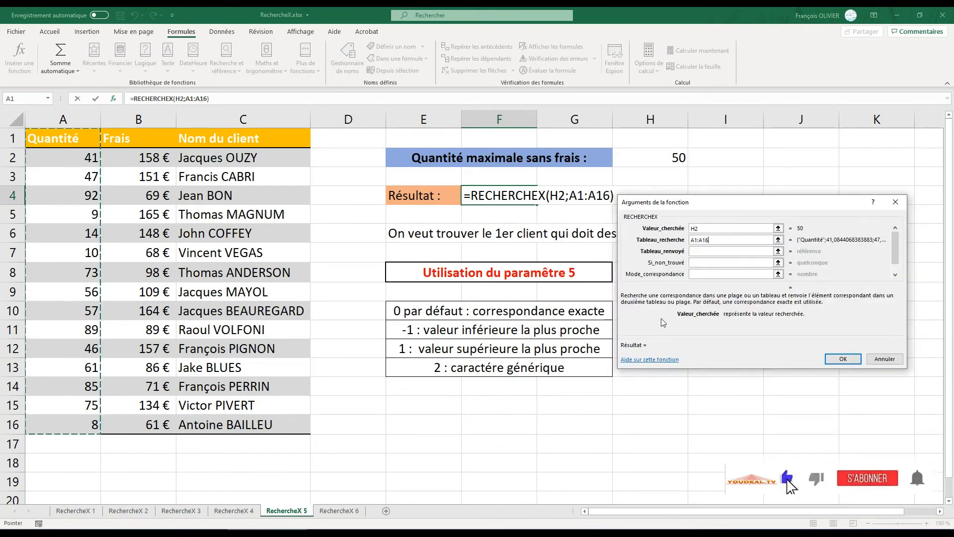
{"action": "left_click", "coordinate": [712, 253]}
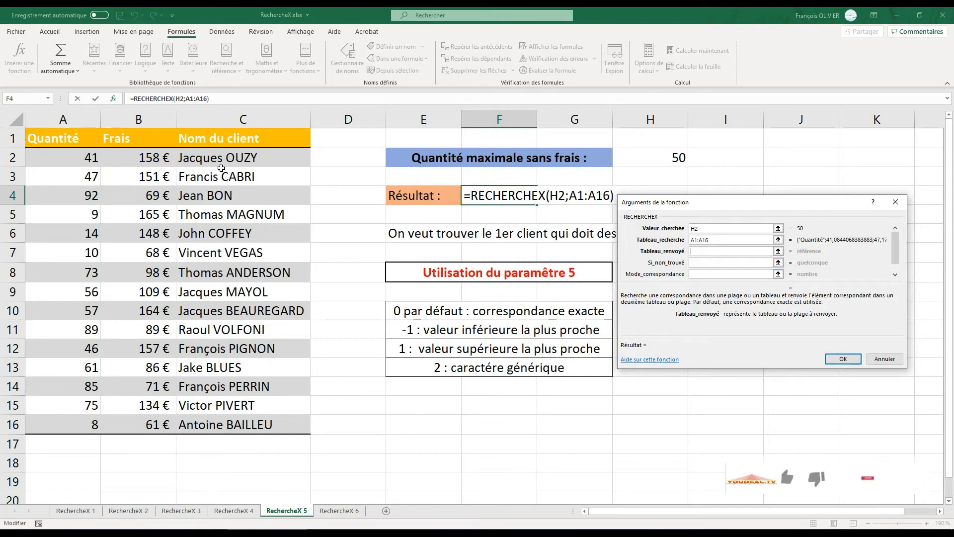
{"action": "left_click", "coordinate": [232, 140]}
{"action": "left_click_drag", "start_coordinate": [232, 139], "coordinate": [239, 426]}
- Set the not-found text to "pas de correspondance" and the match mode to 0, and complete the formula in F4
{"action": "left_click", "coordinate": [706, 263]}
{"action": "type", "text": "pas de co"}
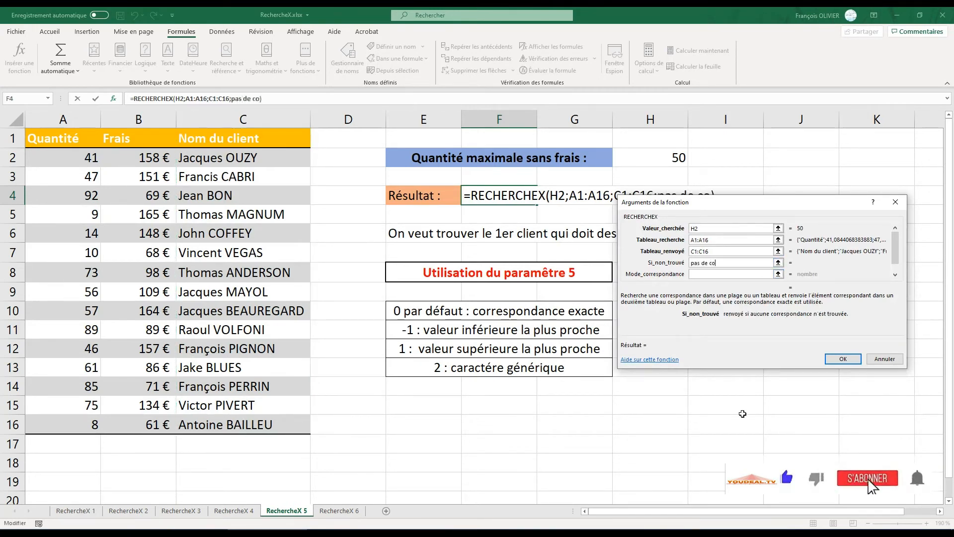
{"action": "type", "text": "rrespondance"}
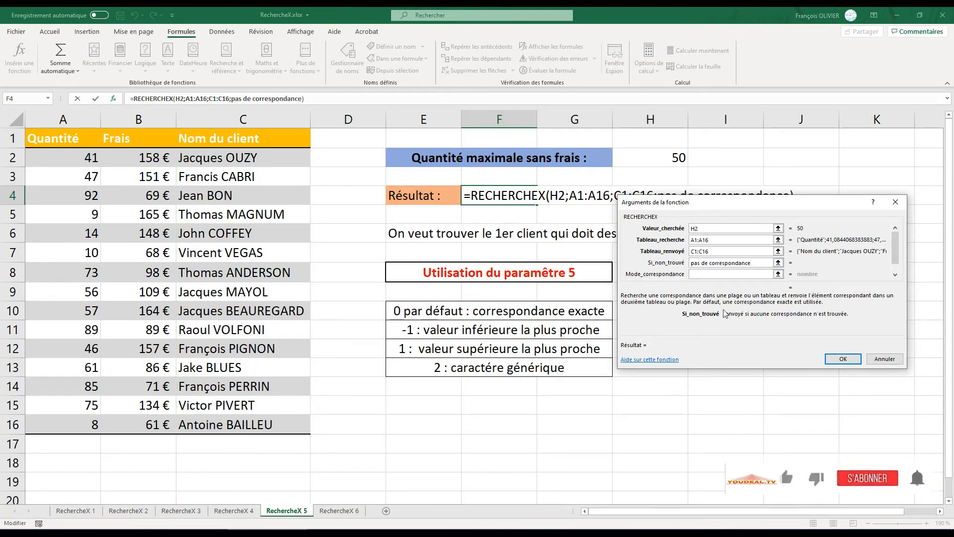
{"action": "left_click", "coordinate": [728, 275]}
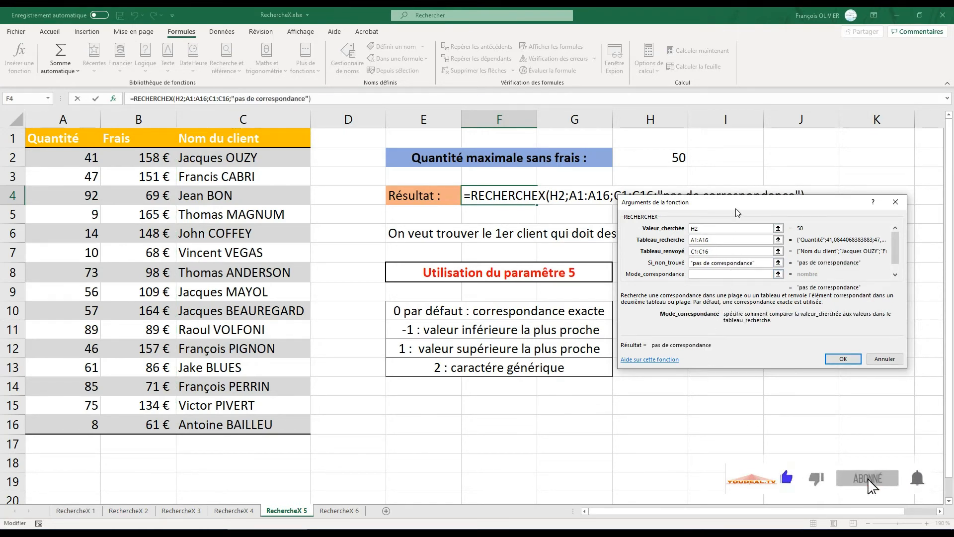
{"action": "left_click_drag", "start_coordinate": [740, 207], "coordinate": [755, 247]}
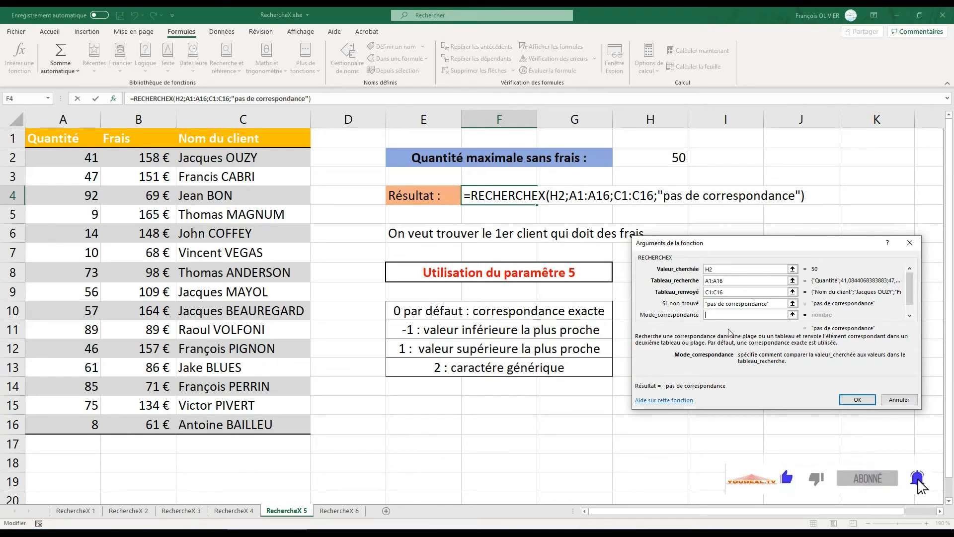
{"action": "type", "text": "0"}
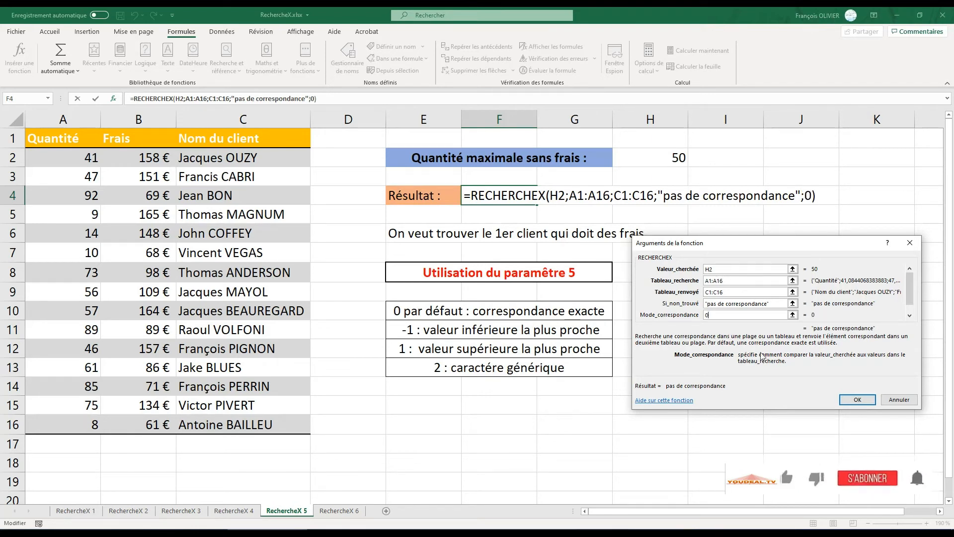
{"action": "left_click", "coordinate": [856, 402]}
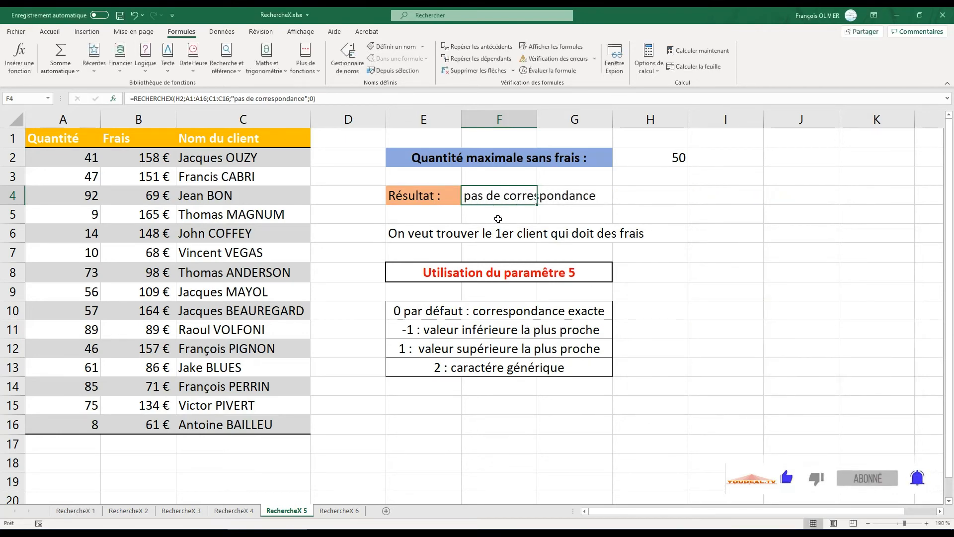
{"action": "left_click", "coordinate": [498, 218]}
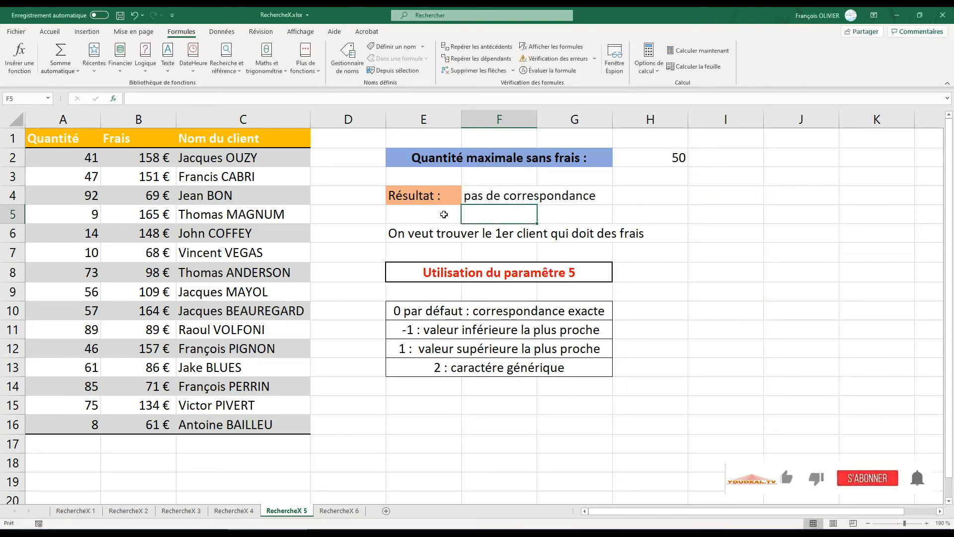
- Change the match mode of the RECHERCHEX formula in F4 to -1 for the nearest lower value
{"action": "left_click", "coordinate": [495, 196]}
{"action": "left_click", "coordinate": [113, 98]}
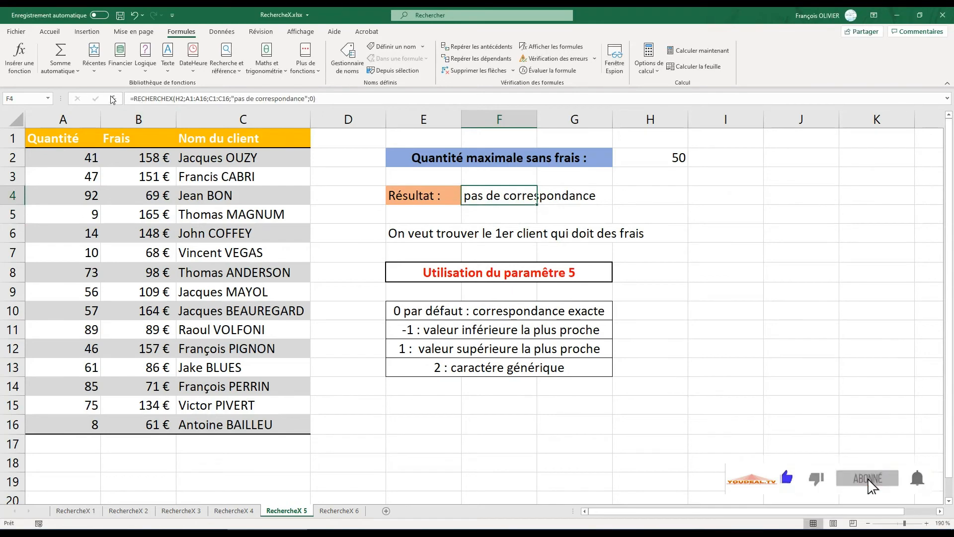
{"action": "left_click", "coordinate": [725, 317]}
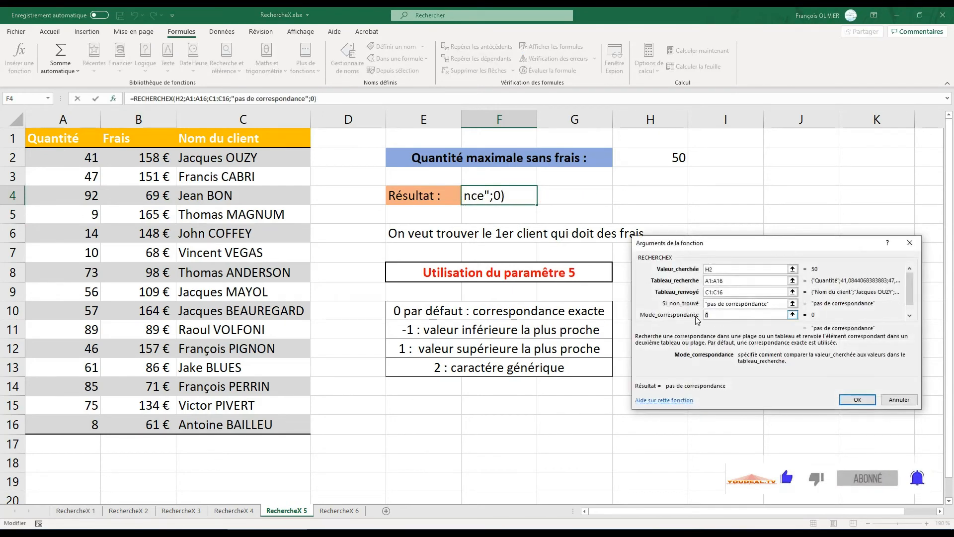
{"action": "type", "text": "-1"}
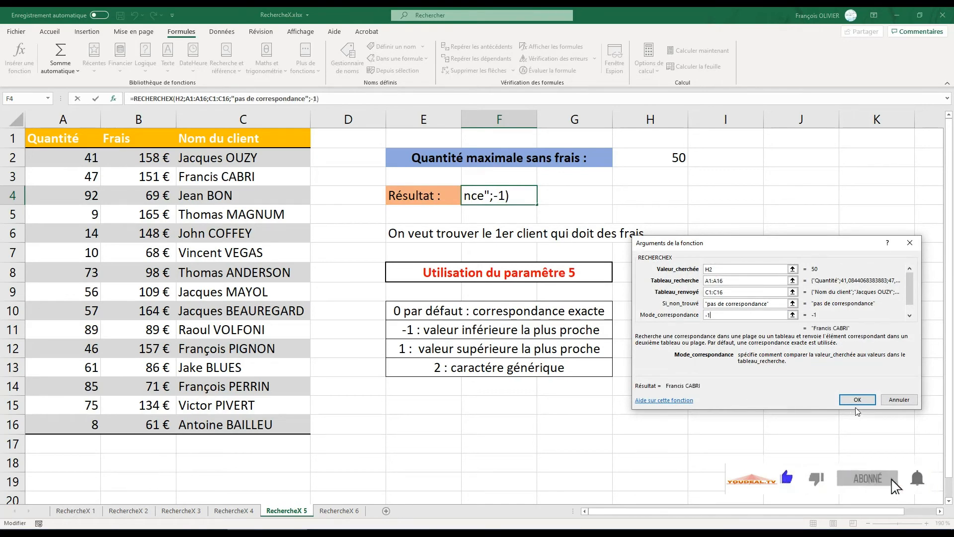
{"action": "left_click", "coordinate": [855, 400]}
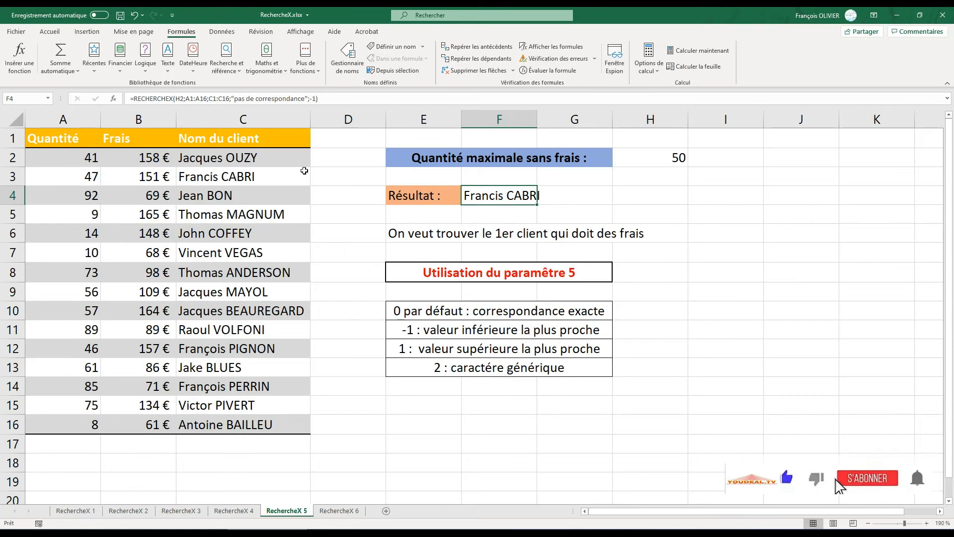
{"action": "left_click", "coordinate": [390, 230]}
- Change the match mode of the RECHERCHEX formula in F4 to 1 for the nearest higher value
{"action": "left_click", "coordinate": [489, 198]}
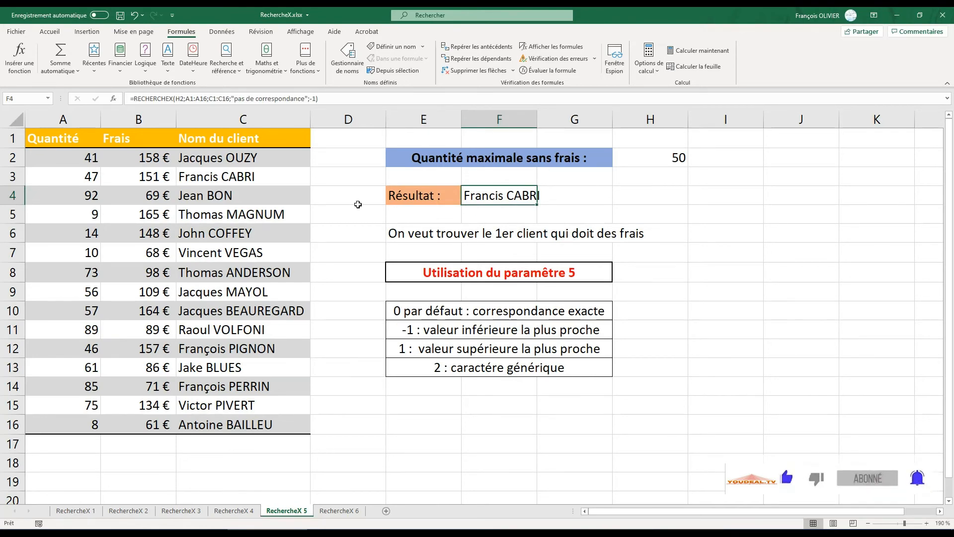
{"action": "left_click", "coordinate": [114, 98]}
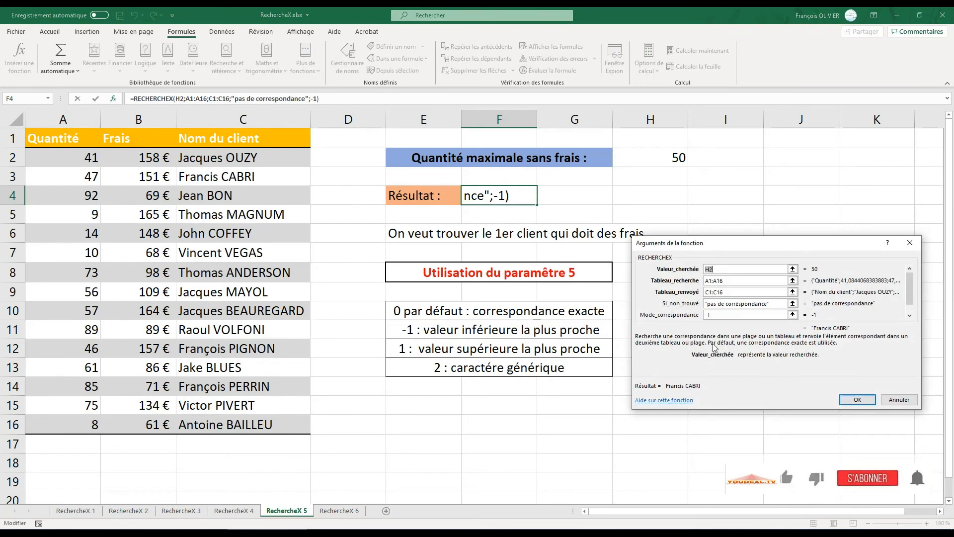
{"action": "left_click", "coordinate": [726, 316]}
{"action": "key", "text": "BackSpace"}
{"action": "key", "text": "BackSpace"}
{"action": "type", "text": "1"}
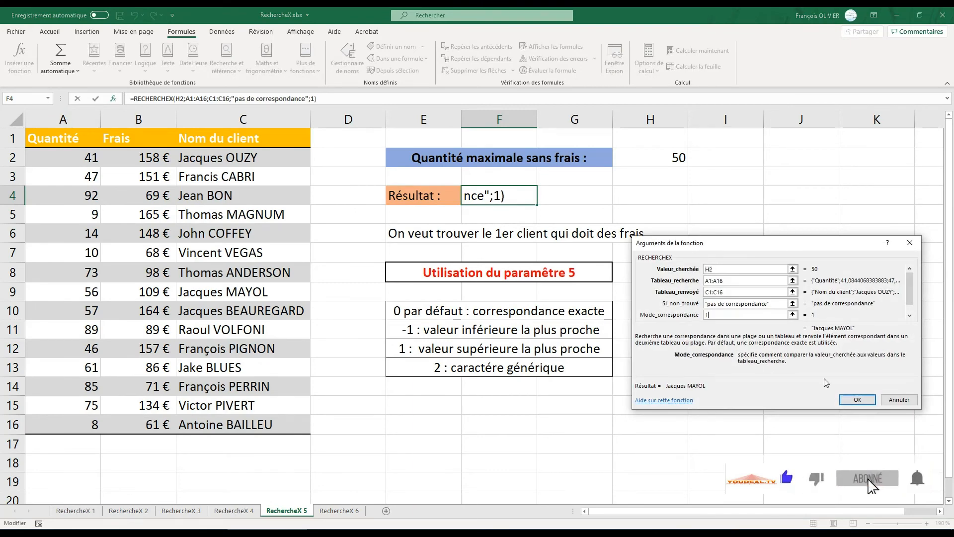
{"action": "left_click", "coordinate": [857, 400]}
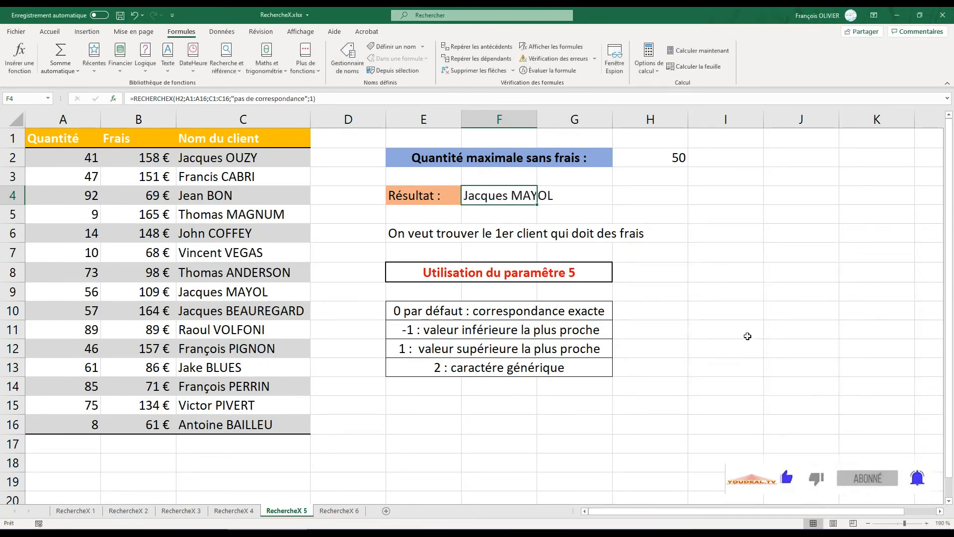
{"action": "left_click", "coordinate": [748, 336]}
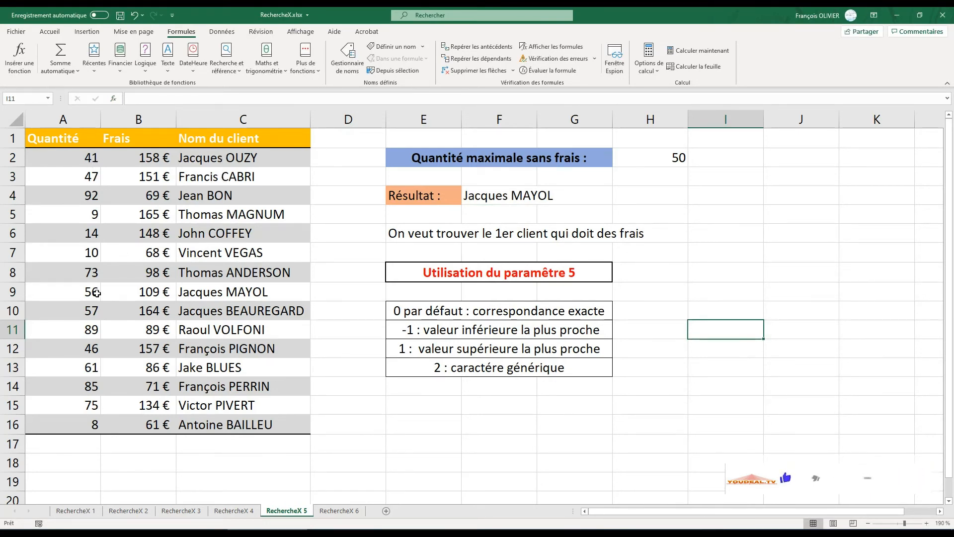
- Switch to the RechercheX 6 sheet and view the seller choices offered in cell H2
{"action": "left_click", "coordinate": [345, 512]}
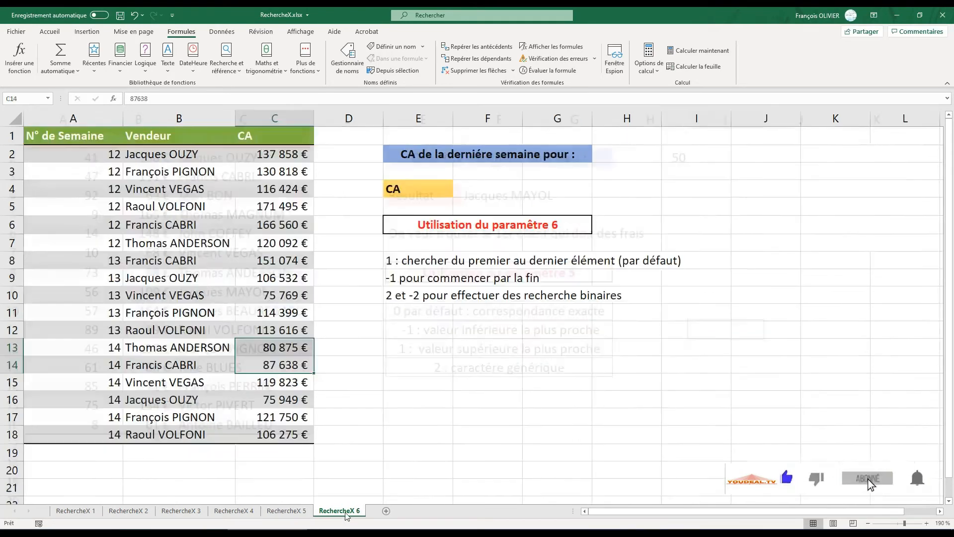
{"action": "left_click", "coordinate": [412, 386]}
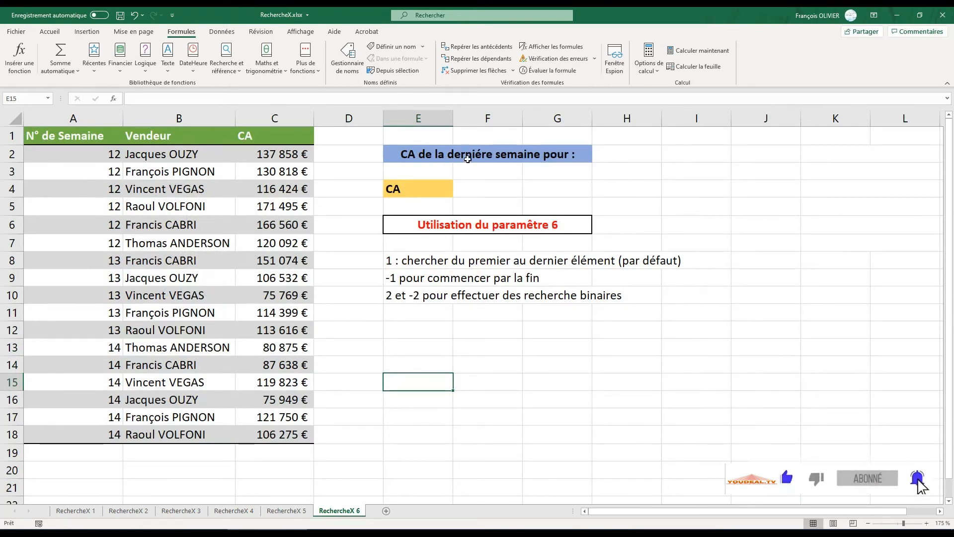
{"action": "left_click", "coordinate": [627, 154]}
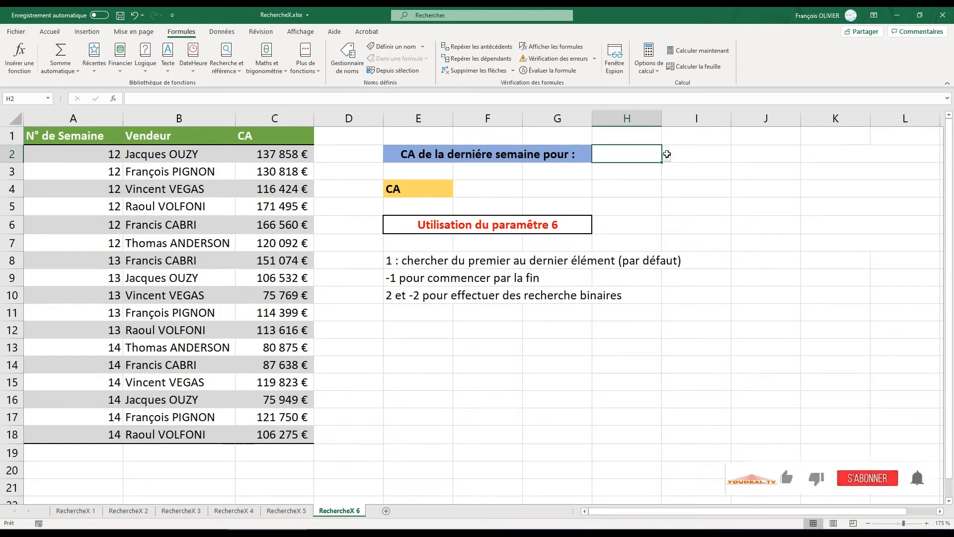
{"action": "left_click", "coordinate": [667, 158]}
{"action": "left_click", "coordinate": [716, 199]}
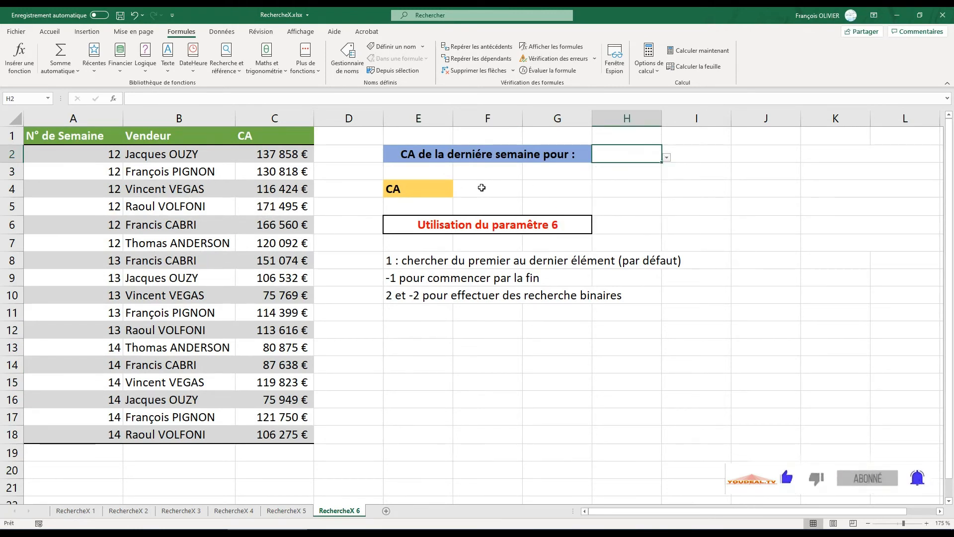
- Start a RECHERCHEX formula in F4 and open its function arguments
{"action": "left_click", "coordinate": [482, 188]}
{"action": "type", "text": "="}
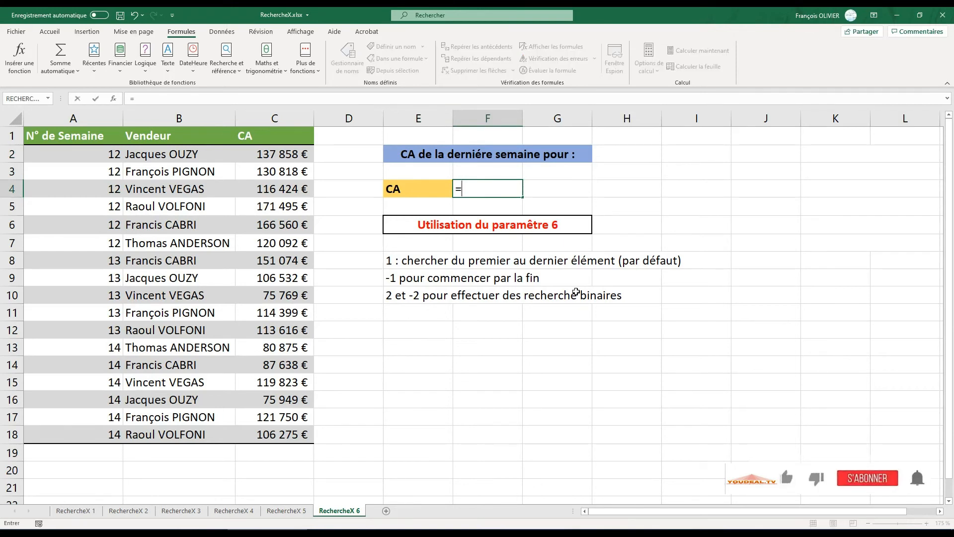
{"action": "type", "text": "reche"}
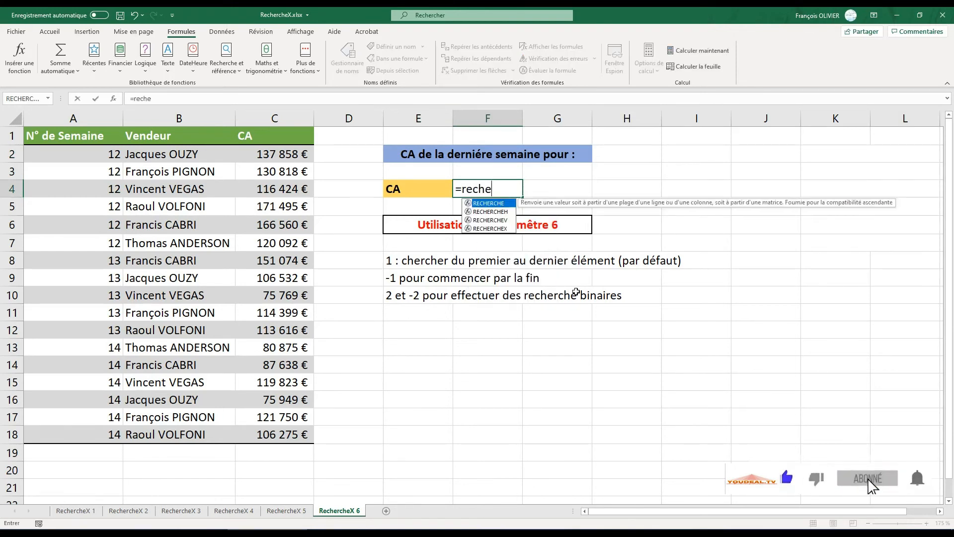
{"action": "double_click", "coordinate": [503, 229]}
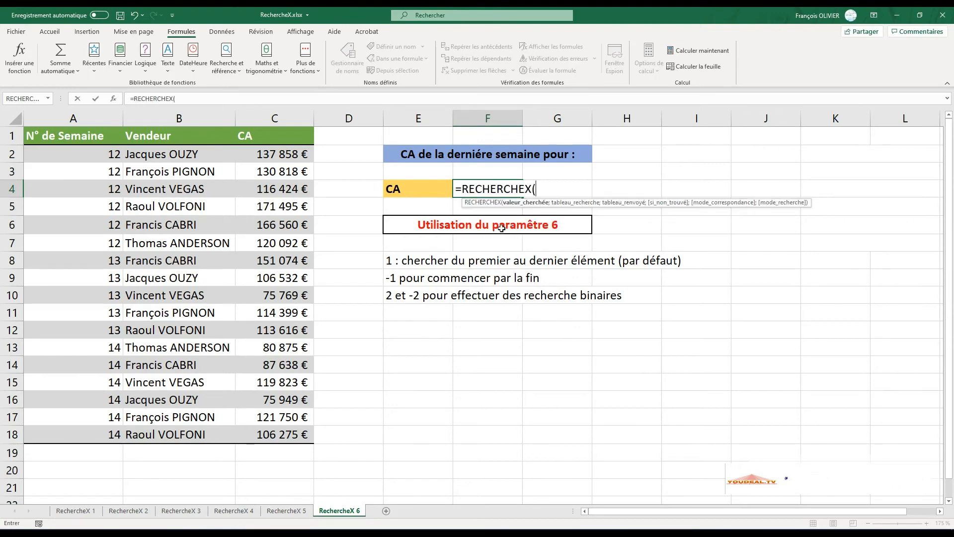
{"action": "left_click", "coordinate": [114, 99]}
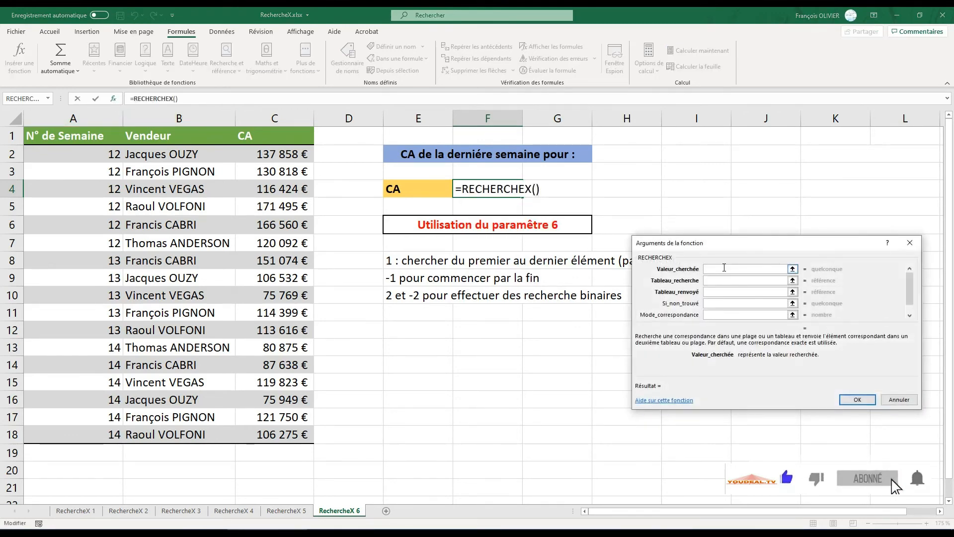
- Fill in the RECHERCHEX arguments with lookup value H2, lookup array B1:B18 and return array C1:C18
{"action": "left_click", "coordinate": [645, 155]}
{"action": "key", "text": "Tab"}
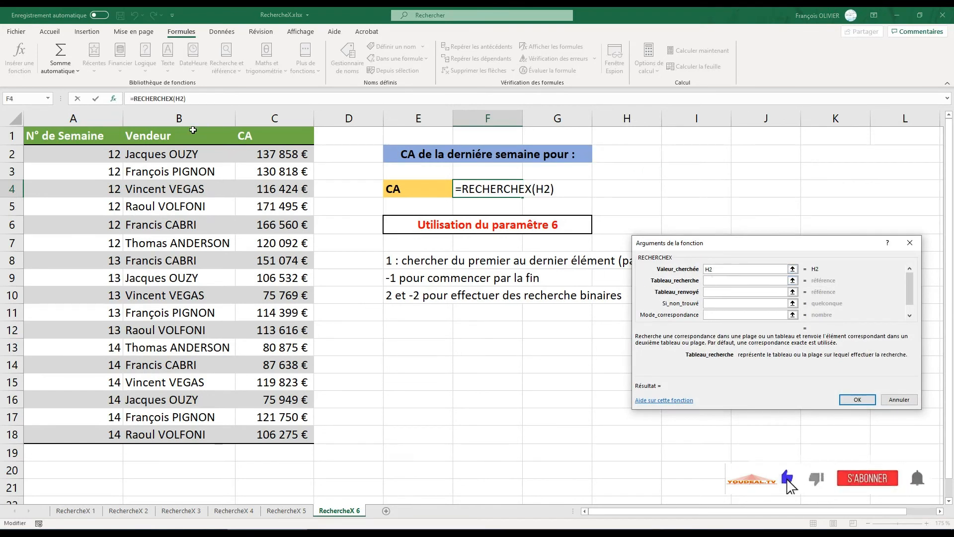
{"action": "left_click_drag", "start_coordinate": [193, 130], "coordinate": [179, 430]}
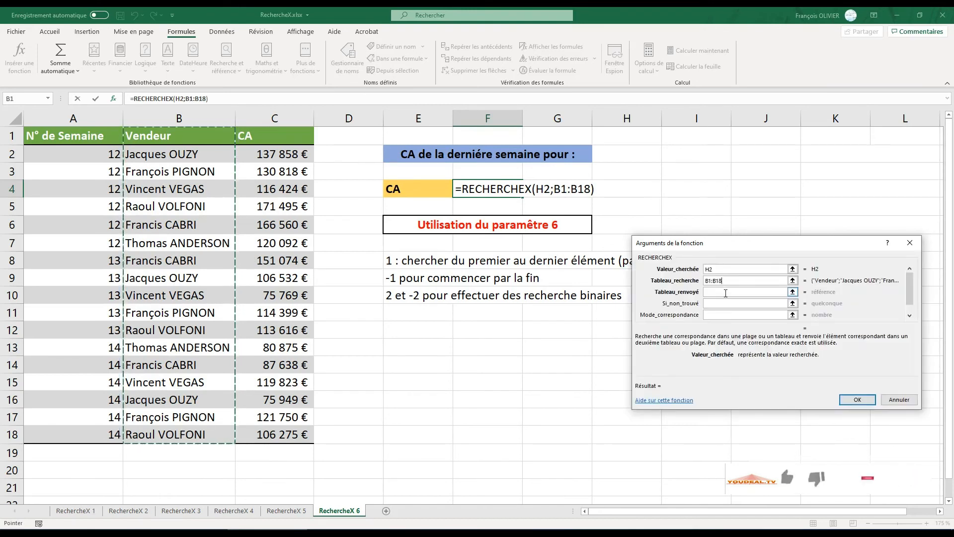
{"action": "left_click", "coordinate": [727, 293]}
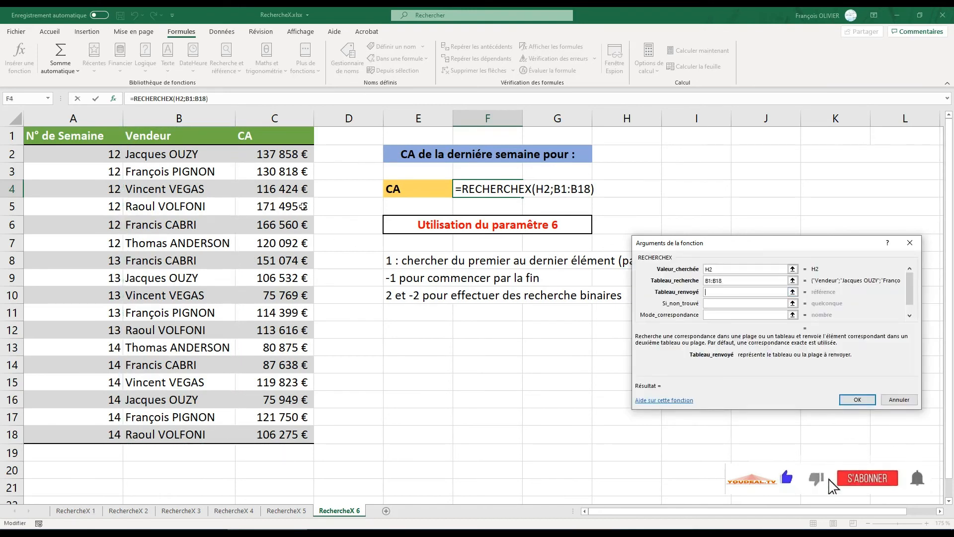
{"action": "left_click", "coordinate": [283, 135]}
{"action": "left_click_drag", "start_coordinate": [283, 168], "coordinate": [258, 430]}
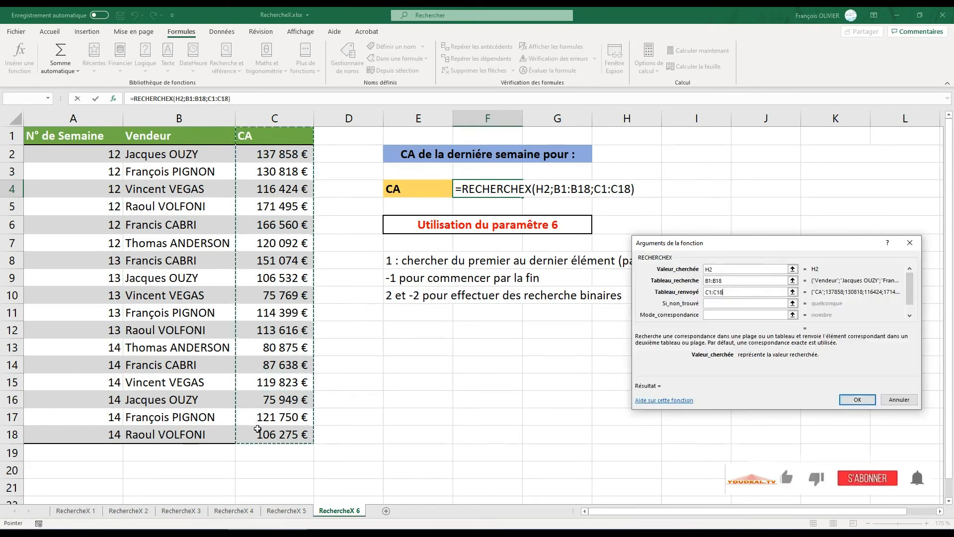
- Leave the not-found argument empty, set the match mode to 0 and the search mode to 1, and complete the formula in F4
{"action": "left_click", "coordinate": [726, 303]}
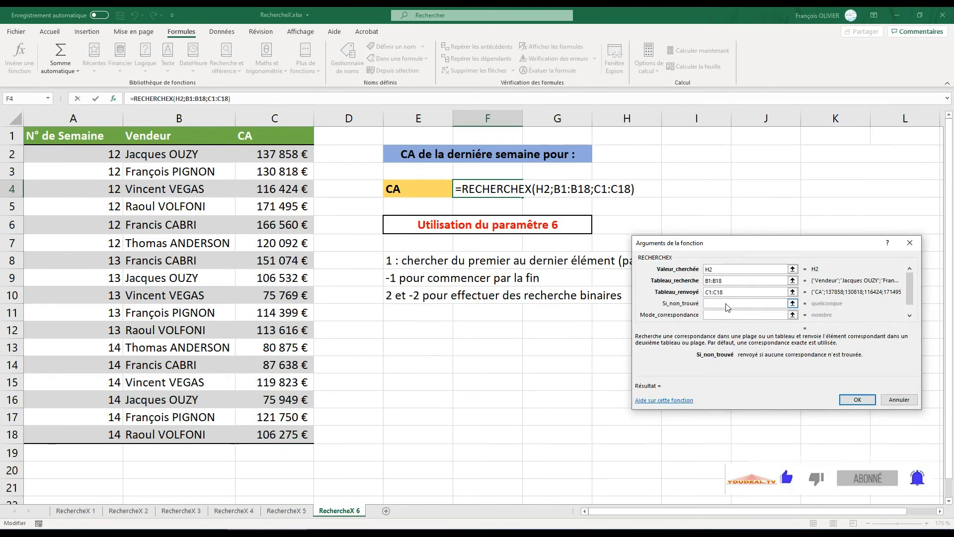
{"action": "left_click", "coordinate": [719, 315]}
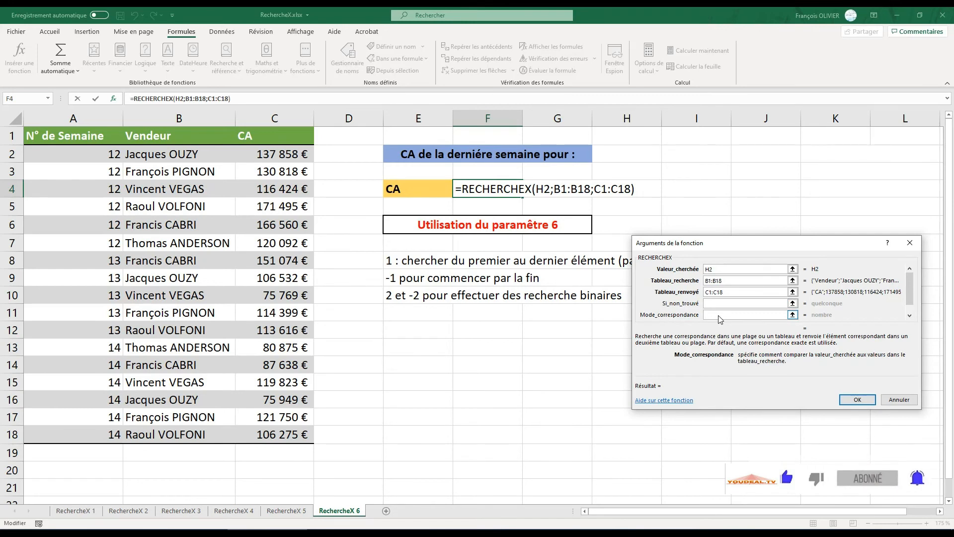
{"action": "type", "text": "0"}
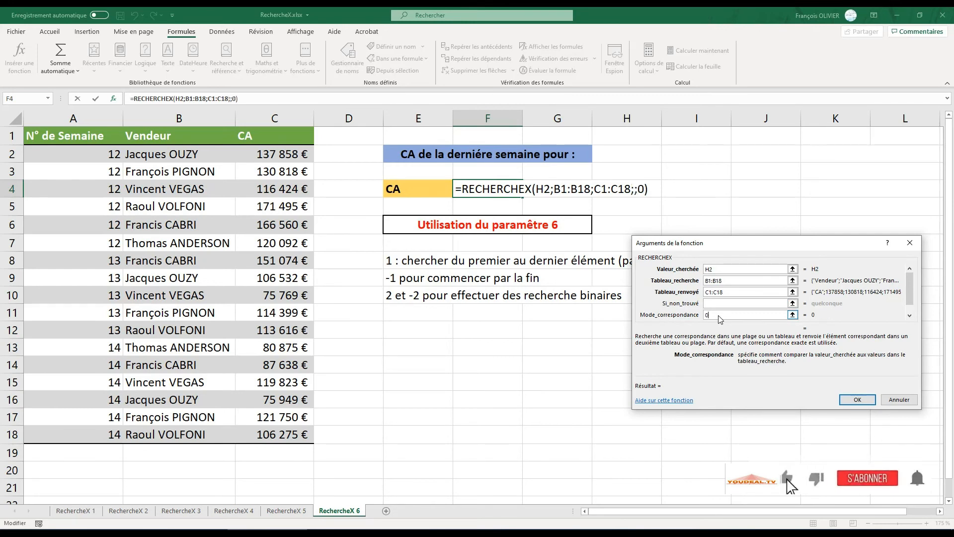
{"action": "left_click", "coordinate": [910, 316]}
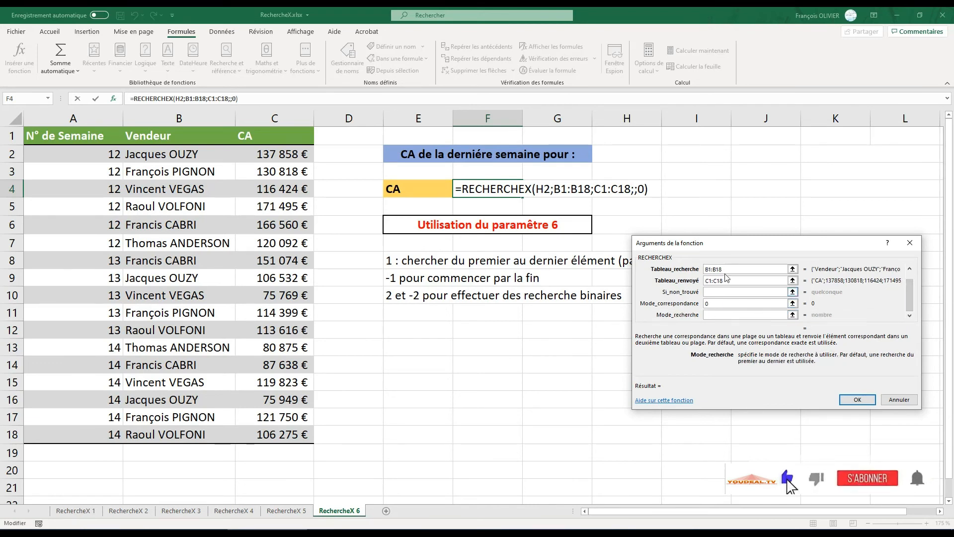
{"action": "left_click_drag", "start_coordinate": [739, 246], "coordinate": [469, 326]}
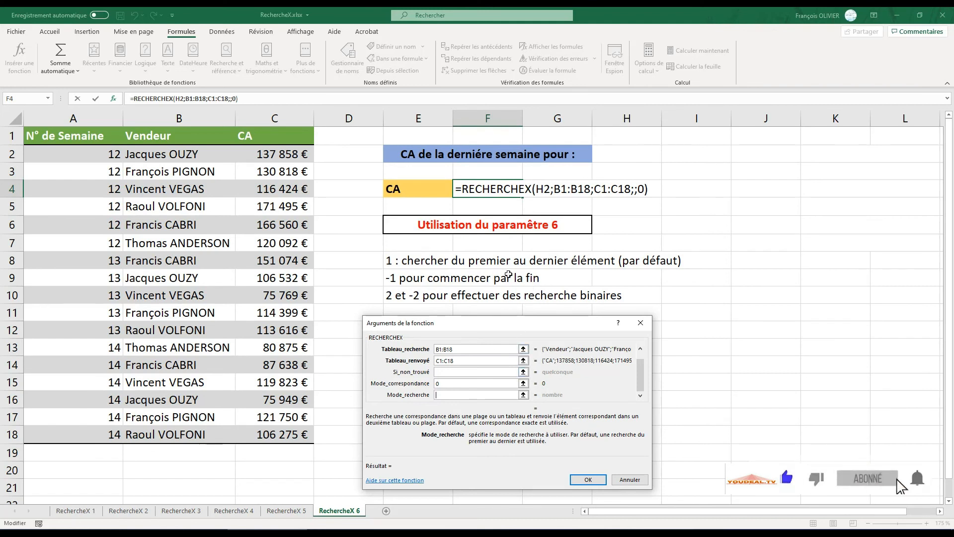
{"action": "type", "text": "1"}
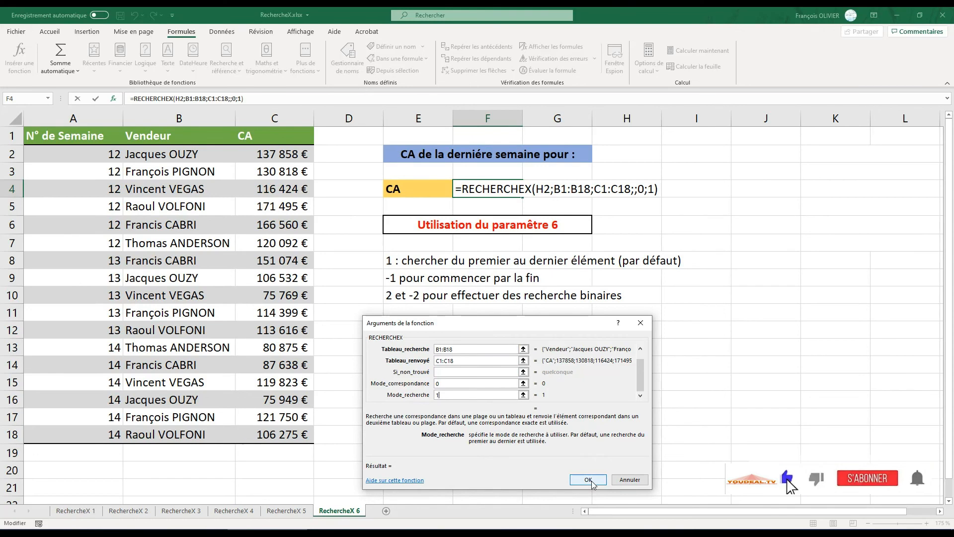
{"action": "left_click", "coordinate": [588, 480]}
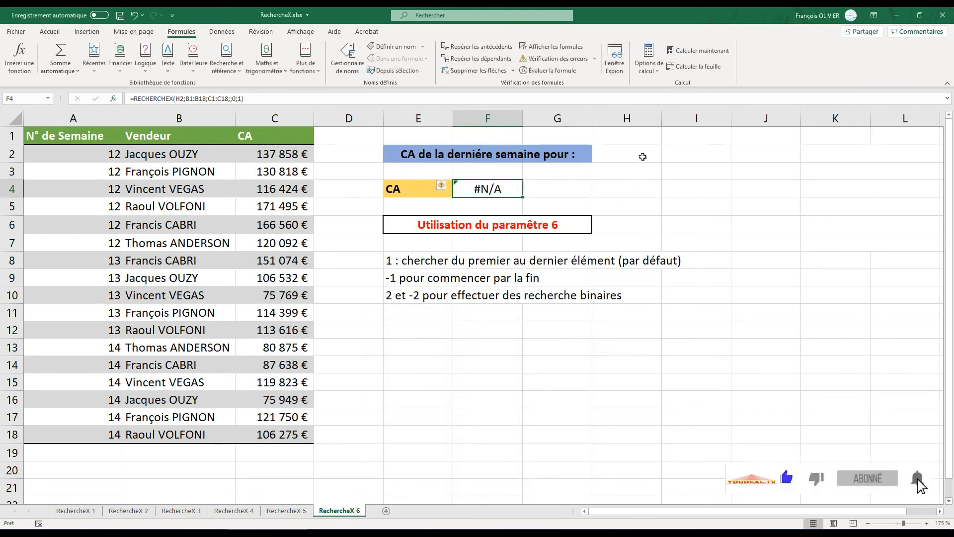
- Choose the seller listed in B18 as the lookup value in cell H2
{"action": "left_click", "coordinate": [643, 156]}
{"action": "left_click", "coordinate": [667, 157]}
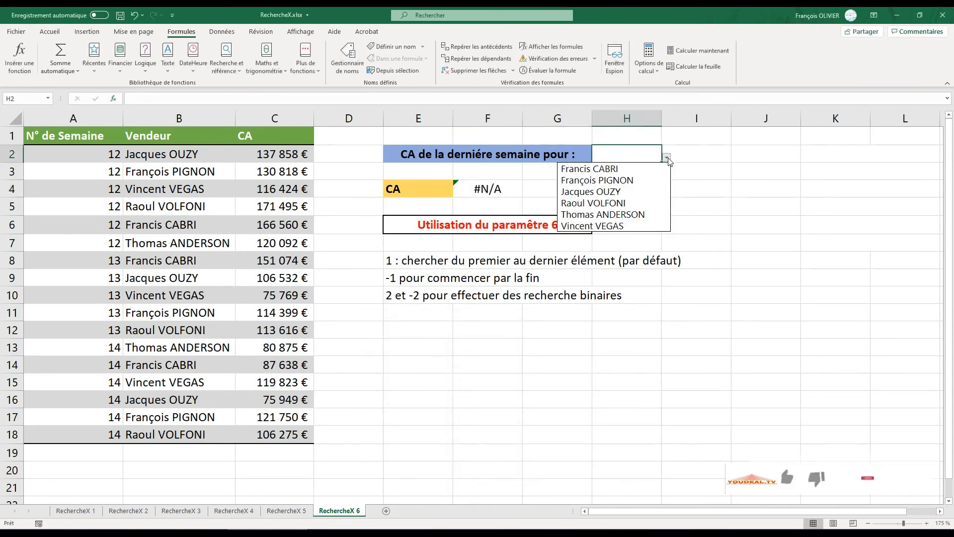
{"action": "left_click", "coordinate": [632, 205]}
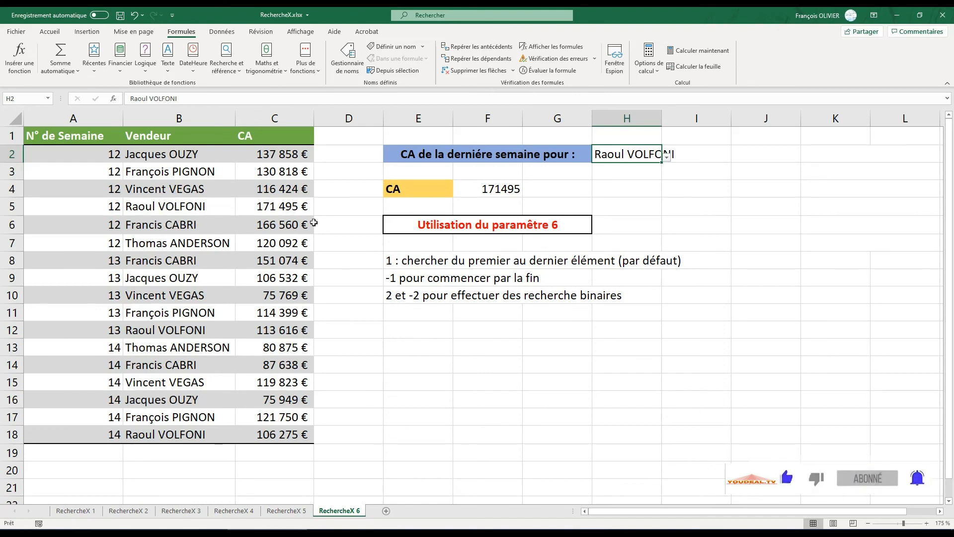
- Change the search mode of the RECHERCHEX formula in F4 to -1 to search from the last item
{"action": "left_click", "coordinate": [496, 189]}
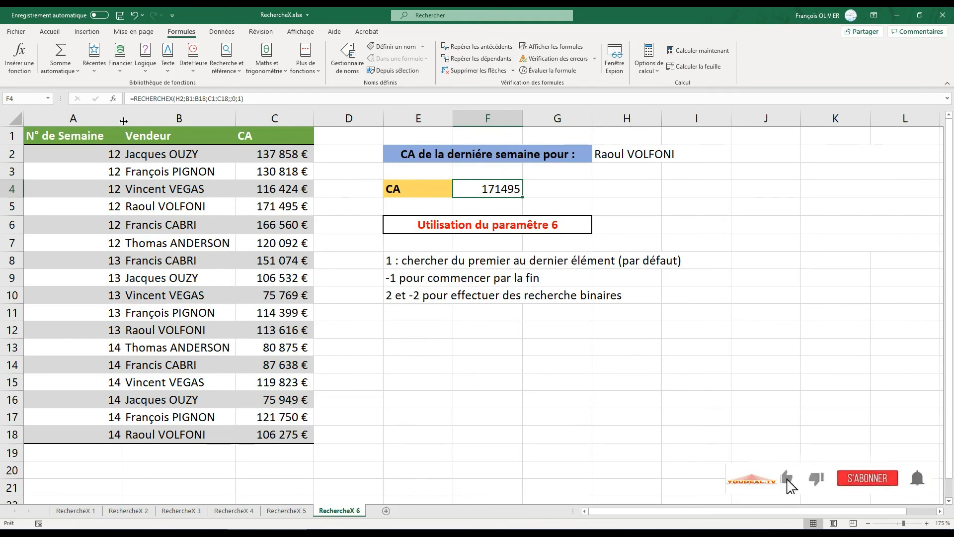
{"action": "left_click", "coordinate": [113, 99]}
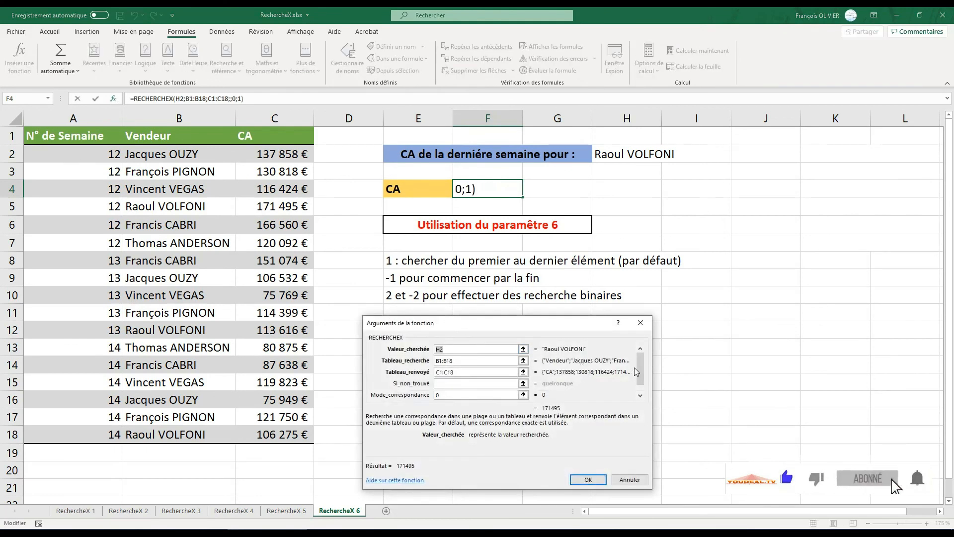
{"action": "left_click", "coordinate": [640, 395]}
{"action": "left_click", "coordinate": [449, 395]}
{"action": "type", "text": "1"}
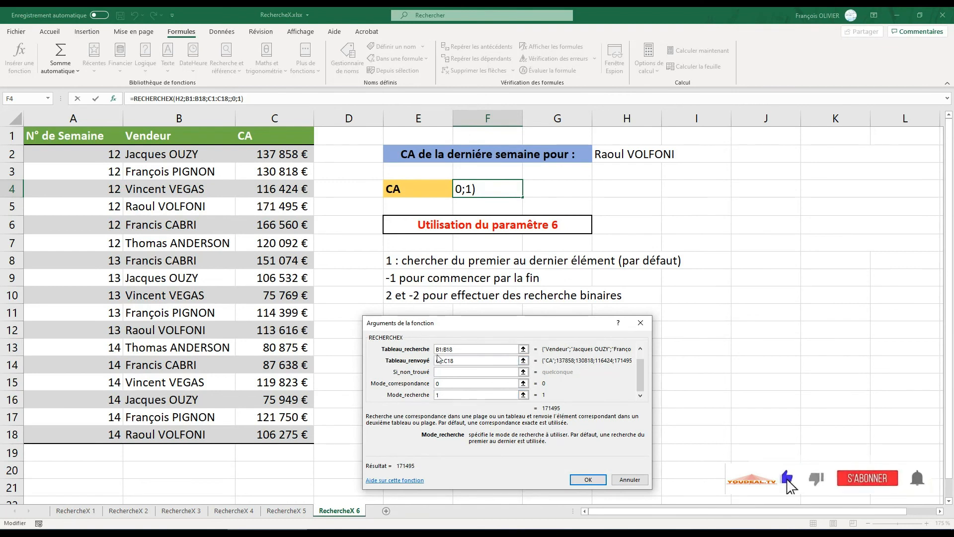
{"action": "type", "text": "-1"}
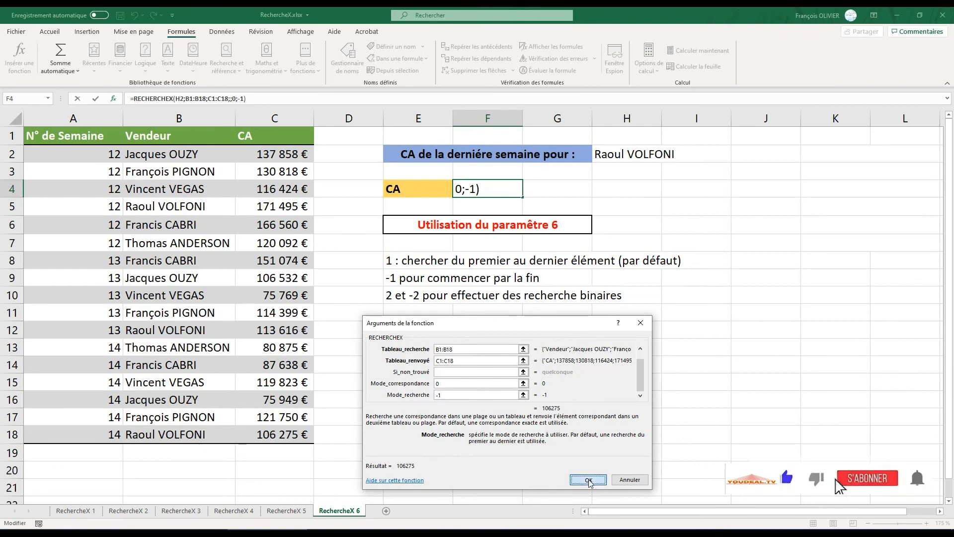
{"action": "left_click", "coordinate": [588, 480]}
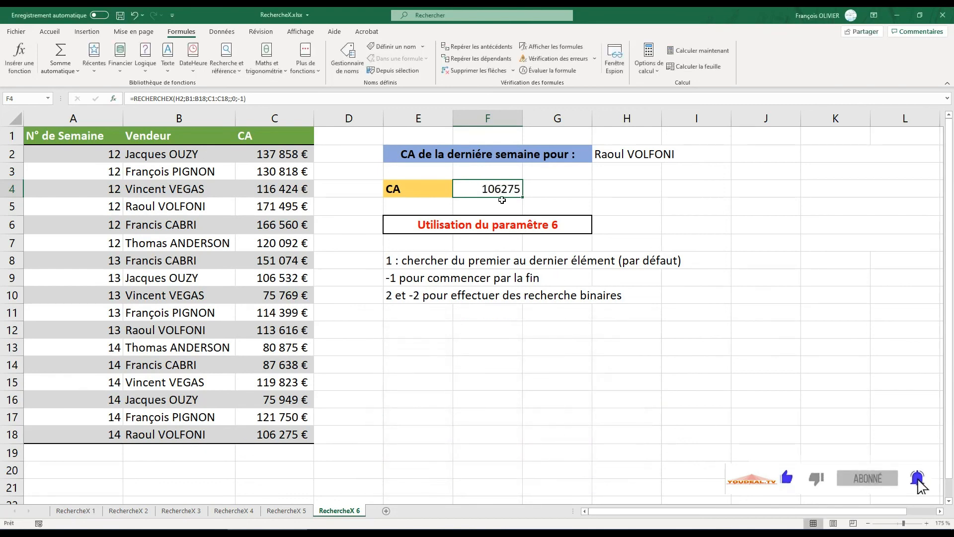